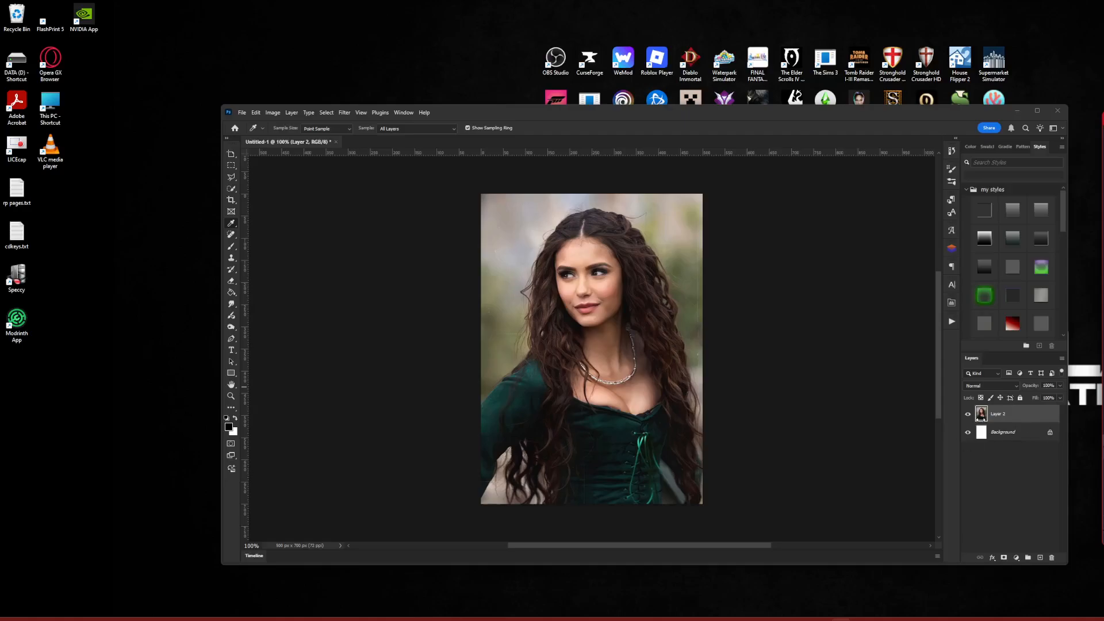
pyautogui.click(630, 333)
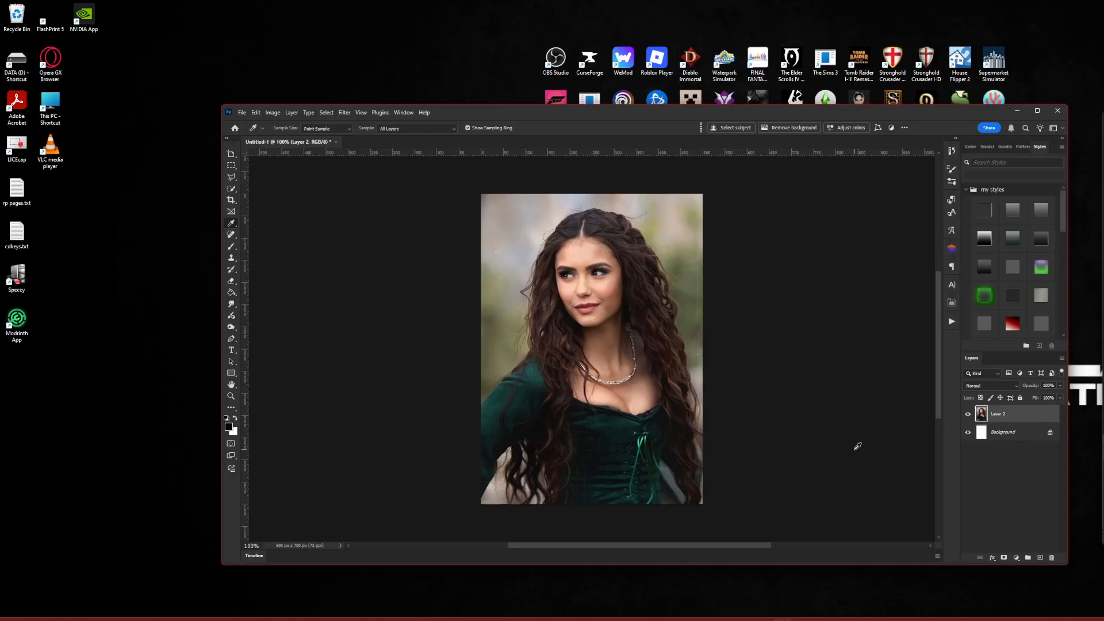
pyautogui.hotkey('ctrl', '+')
pyautogui.scroll(5, 810, 427)
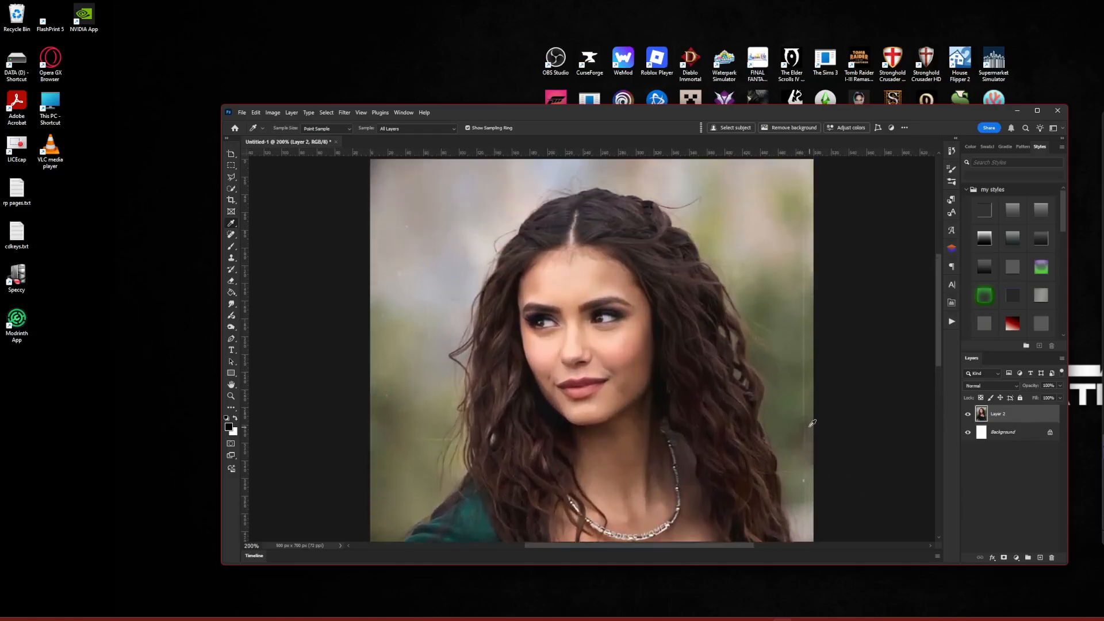
pyautogui.scroll(2, 812, 423)
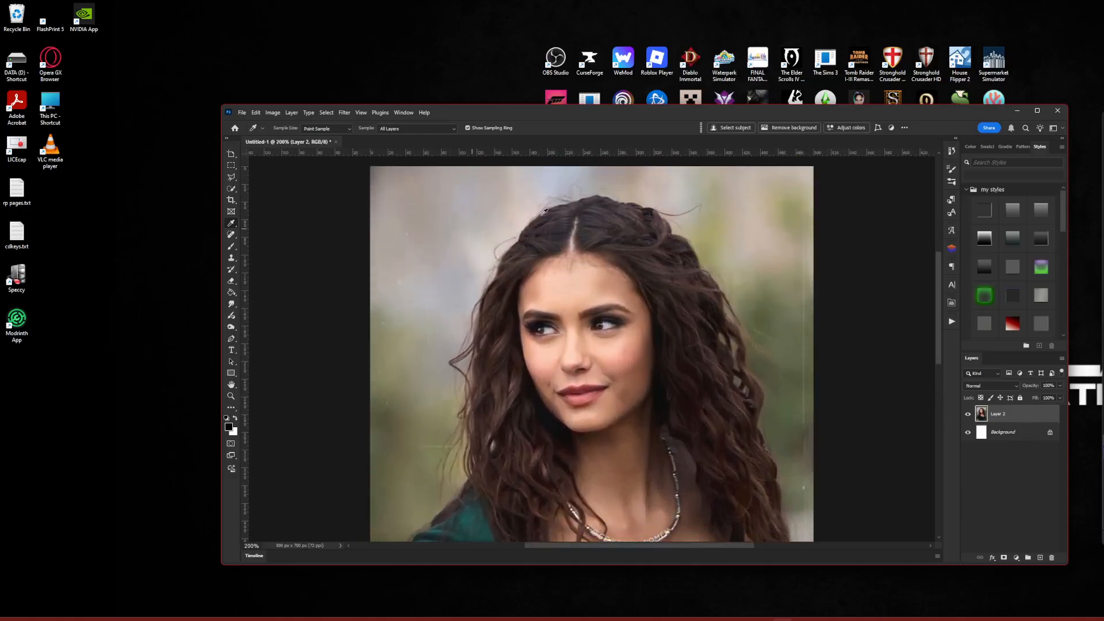
pyautogui.scroll(-3, 775, 424)
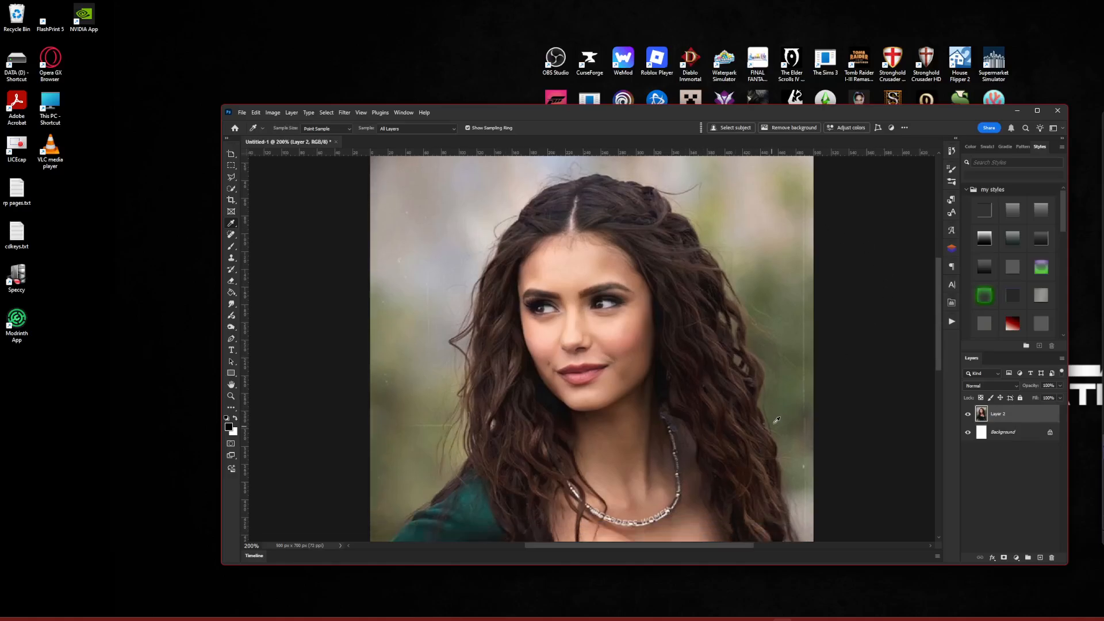
pyautogui.moveTo(942, 322)
pyautogui.mouseDown()
pyautogui.moveTo(939, 426)
pyautogui.moveTo(937, 309)
pyautogui.mouseUp()
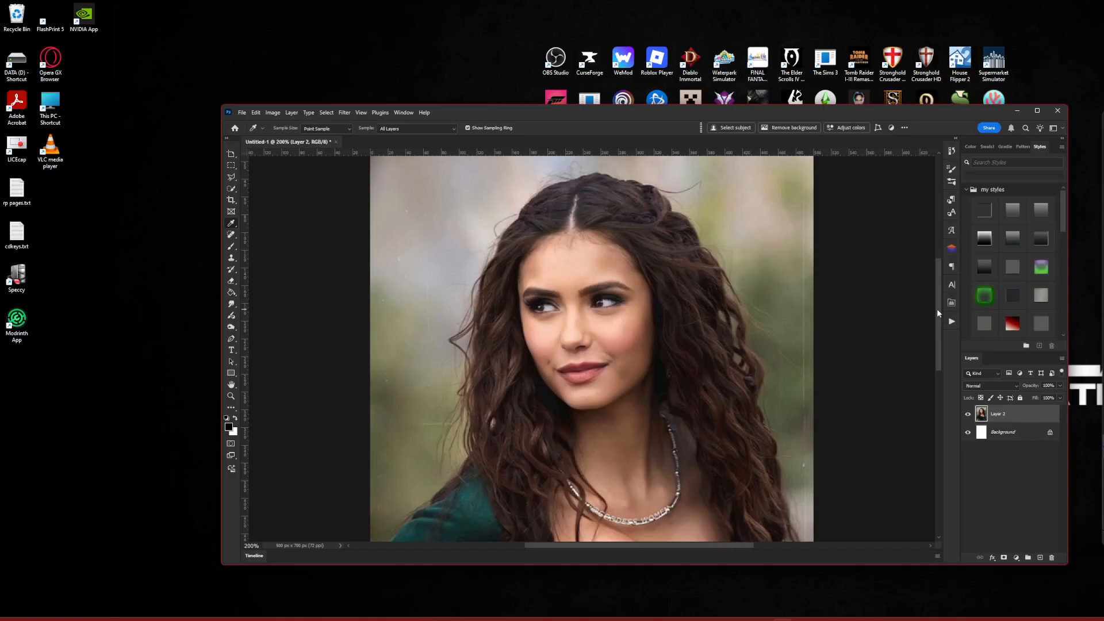
# Select the woman as the subject and copy her onto a new layer above the original photo
pyautogui.click(231, 177)
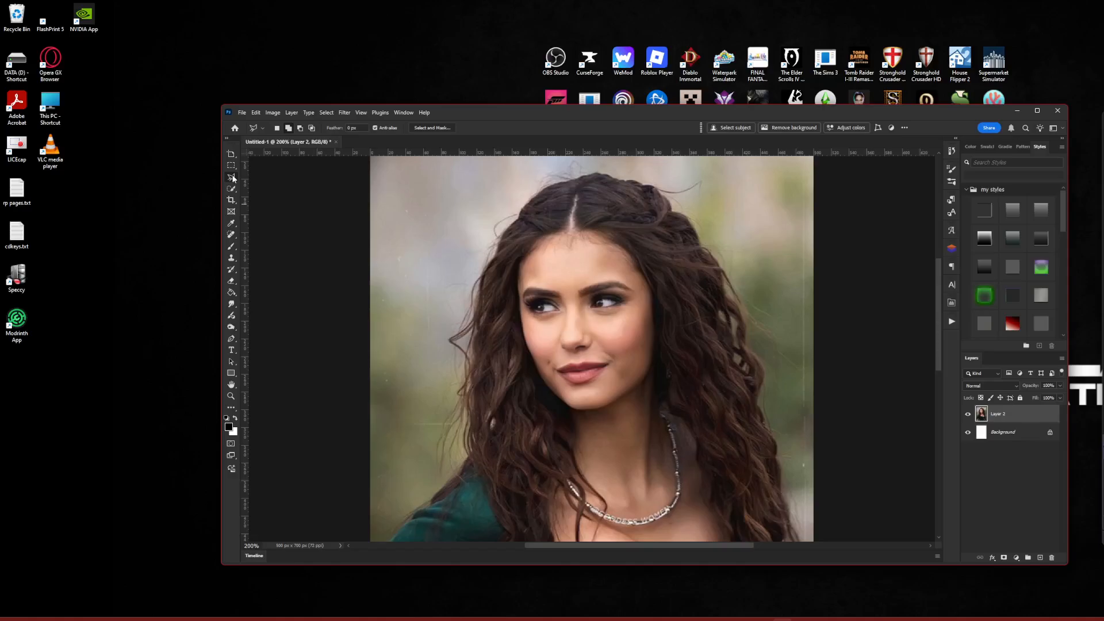
pyautogui.click(231, 166)
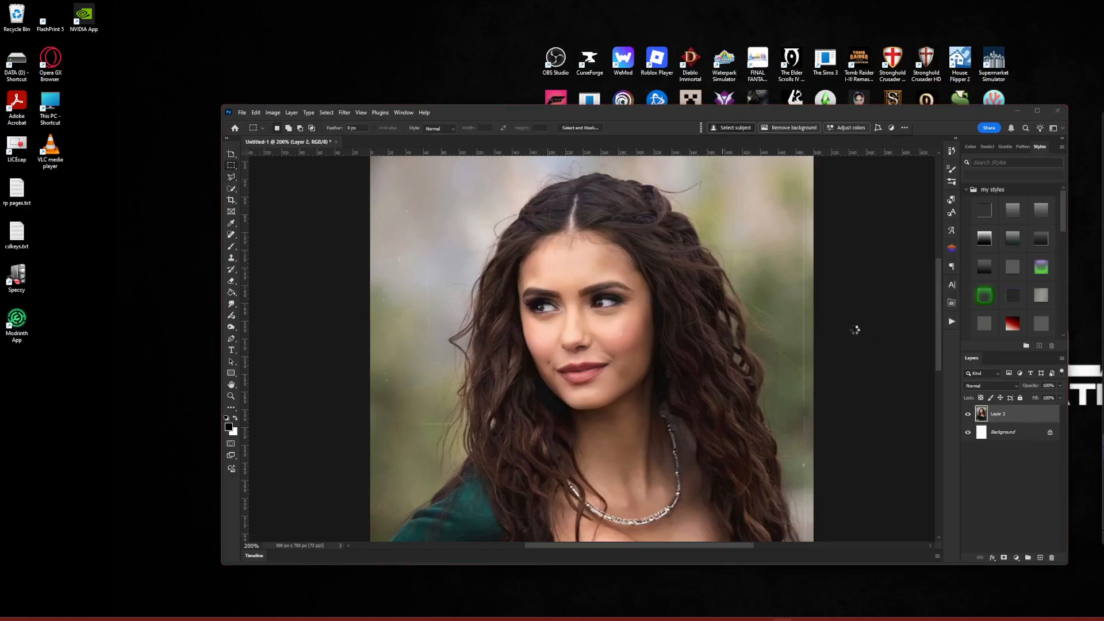
pyautogui.hotkey('ctrl', 'j')
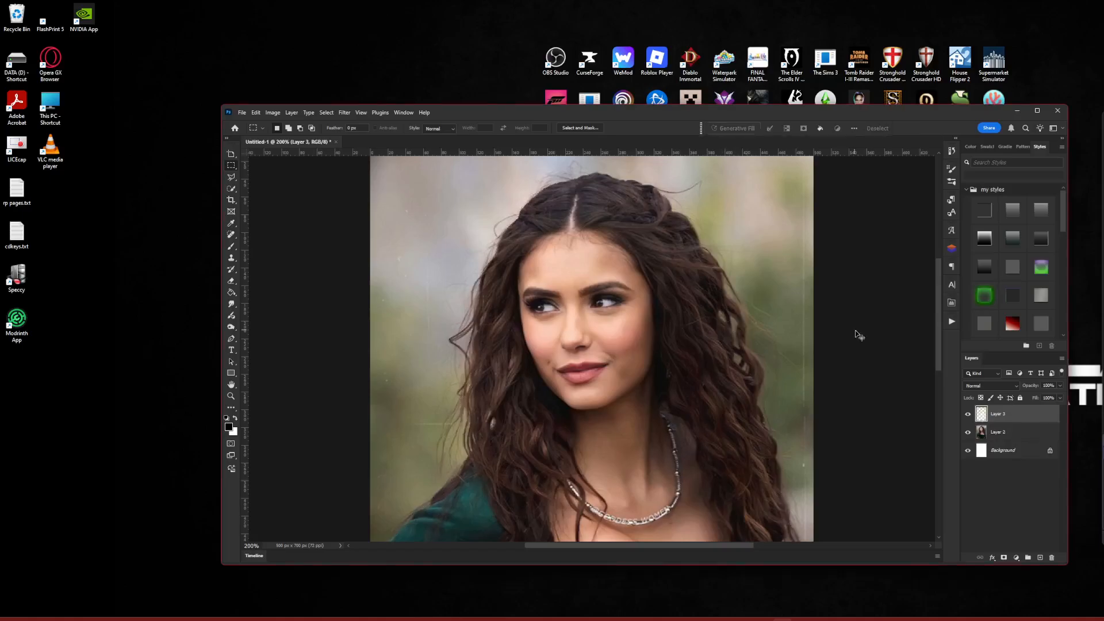
pyautogui.moveTo(936, 353)
pyautogui.mouseDown()
pyautogui.moveTo(939, 430)
pyautogui.moveTo(941, 358)
pyautogui.mouseUp()
pyautogui.press('Return')
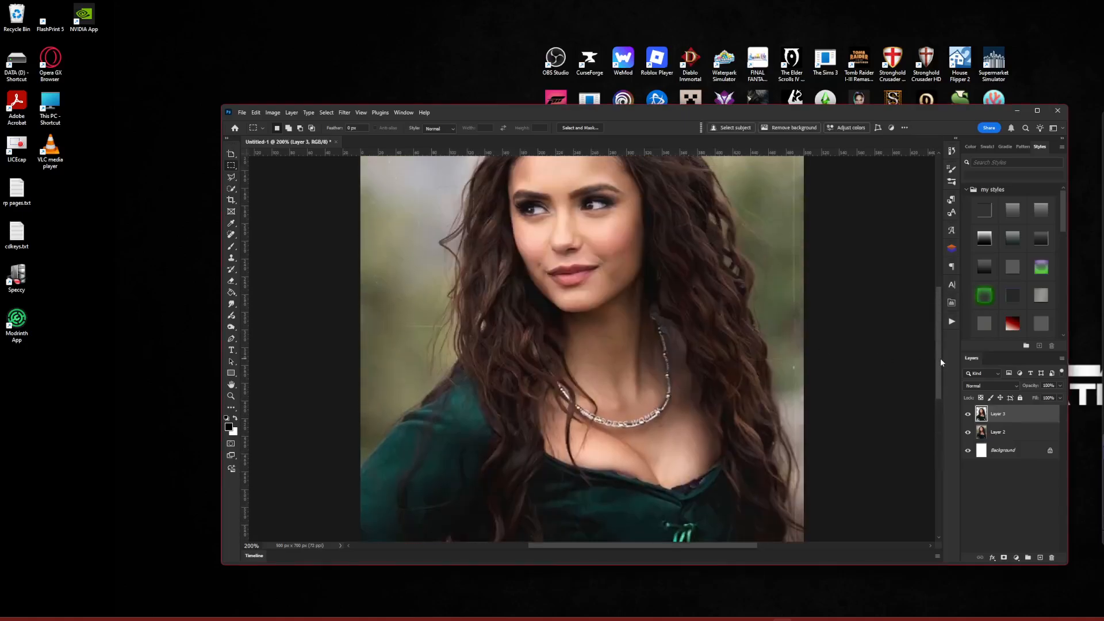
# Hide the original photo on Layer 2 to check the cut-out woman, and show it again
pyautogui.hotkey('ctrl', '-')
pyautogui.click(968, 432)
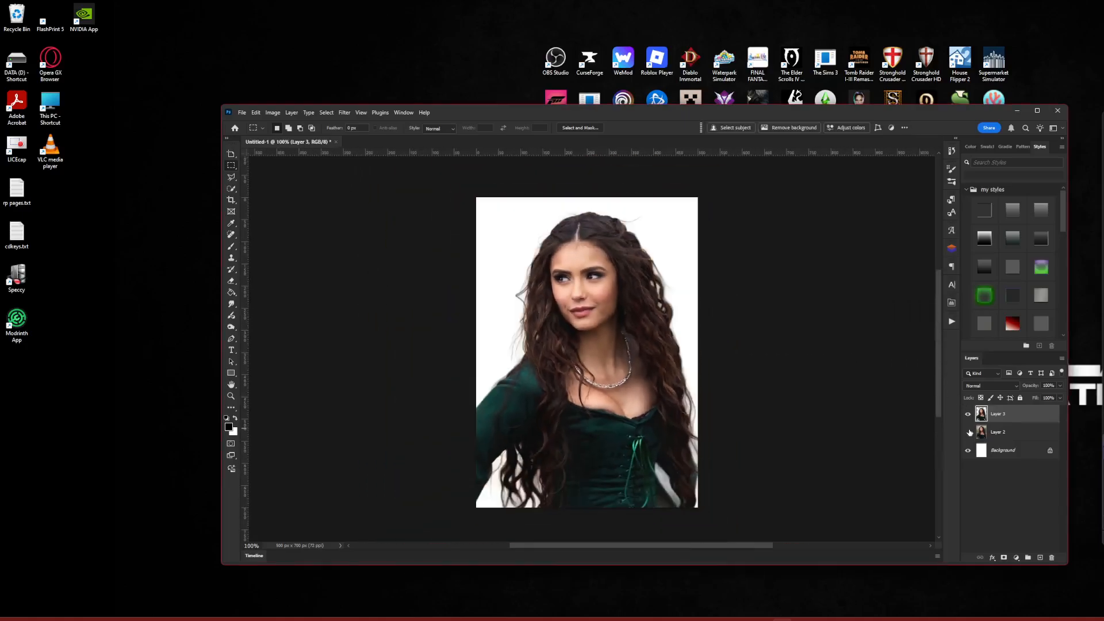
pyautogui.click(968, 432)
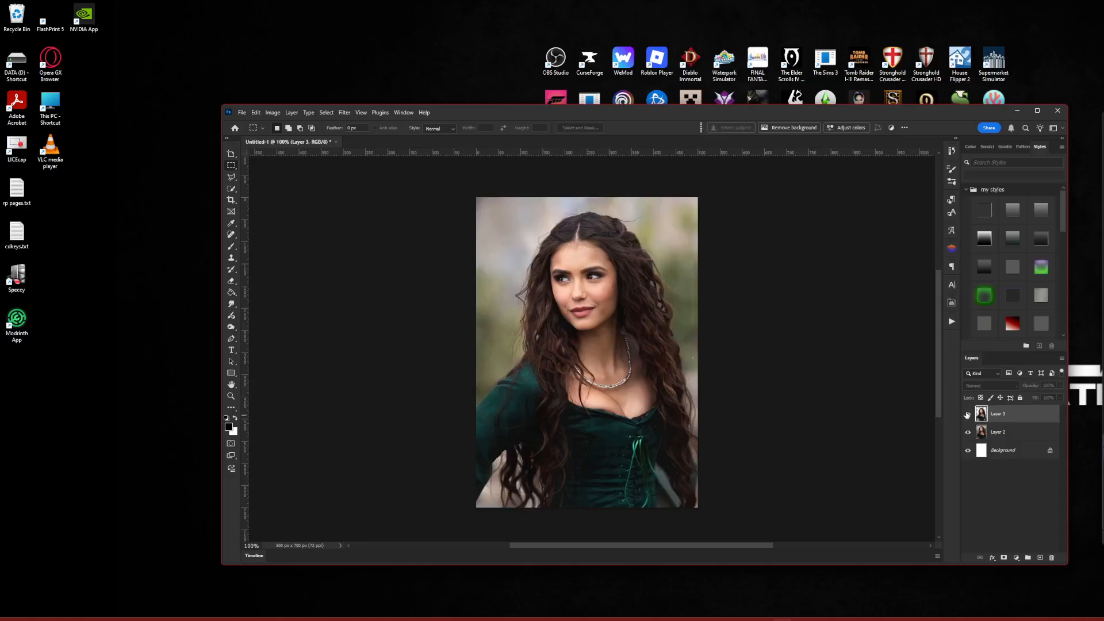
# Paint a selection over the hair from the crown down to the shoulders with the Selection Brush at 100% opacity
pyautogui.hotkey('ctrl', '+')
pyautogui.scroll(3, 799, 416)
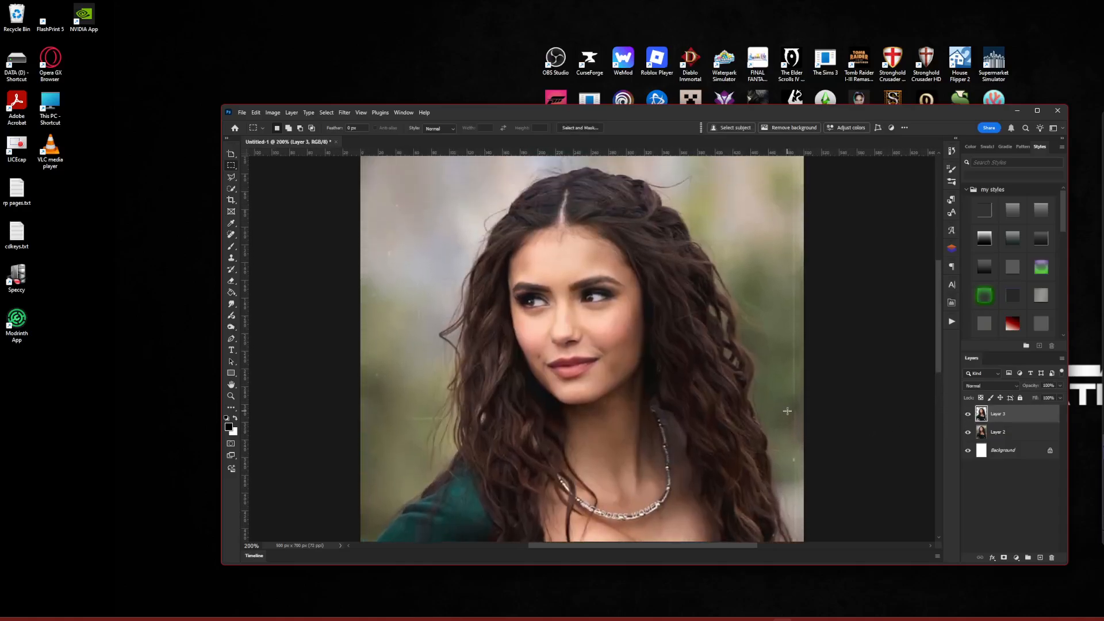
pyautogui.scroll(2, 799, 416)
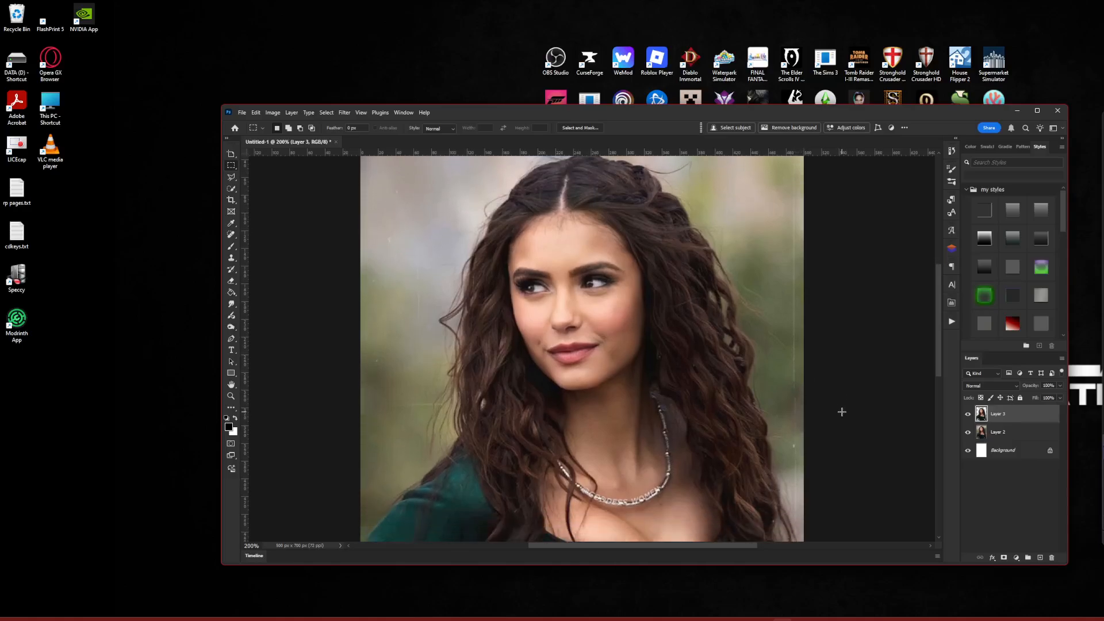
pyautogui.scroll(-1, 592, 356)
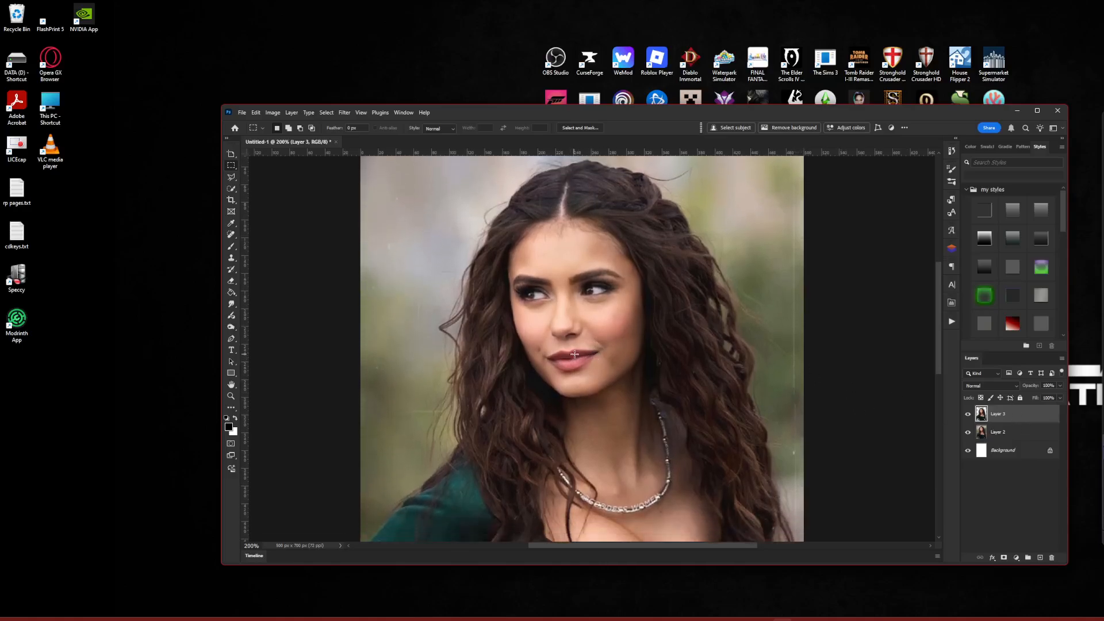
pyautogui.scroll(1, 575, 354)
pyautogui.rightClick(231, 177)
pyautogui.click(267, 178)
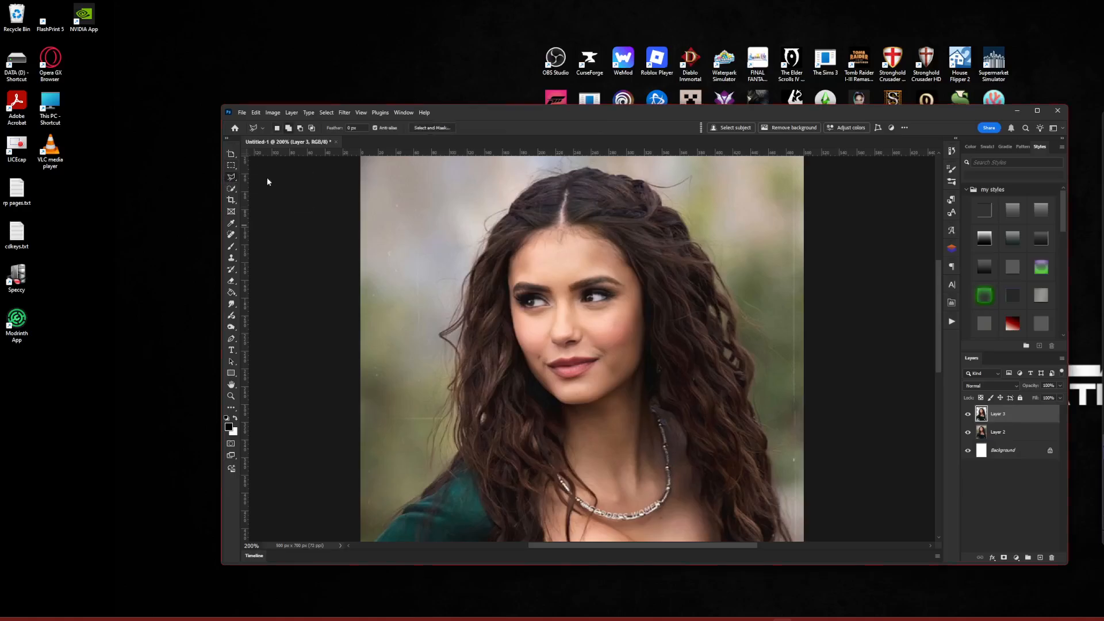
pyautogui.moveTo(576, 194)
pyautogui.mouseDown()
pyautogui.moveTo(620, 197)
pyautogui.moveTo(657, 229)
pyautogui.moveTo(686, 283)
pyautogui.moveTo(571, 211)
pyautogui.moveTo(640, 251)
pyautogui.moveTo(585, 197)
pyautogui.moveTo(676, 289)
pyautogui.moveTo(627, 234)
pyautogui.moveTo(647, 264)
pyautogui.moveTo(673, 400)
pyautogui.moveTo(725, 502)
pyautogui.moveTo(670, 353)
pyautogui.moveTo(667, 292)
pyautogui.moveTo(735, 482)
pyautogui.moveTo(694, 353)
pyautogui.moveTo(726, 401)
pyautogui.moveTo(693, 265)
pyautogui.moveTo(731, 399)
pyautogui.moveTo(694, 257)
pyautogui.moveTo(646, 194)
pyautogui.moveTo(589, 176)
pyautogui.moveTo(534, 192)
pyautogui.moveTo(496, 246)
pyautogui.moveTo(502, 230)
pyautogui.moveTo(514, 218)
pyautogui.moveTo(479, 291)
pyautogui.moveTo(461, 436)
pyautogui.moveTo(492, 511)
pyautogui.moveTo(504, 526)
pyautogui.moveTo(480, 469)
pyautogui.moveTo(475, 312)
pyautogui.moveTo(498, 243)
pyautogui.moveTo(503, 338)
pyautogui.moveTo(544, 414)
pyautogui.moveTo(525, 506)
pyautogui.moveTo(484, 423)
pyautogui.moveTo(485, 337)
pyautogui.moveTo(510, 501)
pyautogui.moveTo(517, 383)
pyautogui.moveTo(497, 356)
pyautogui.moveTo(492, 257)
pyautogui.moveTo(555, 212)
pyautogui.mouseUp()
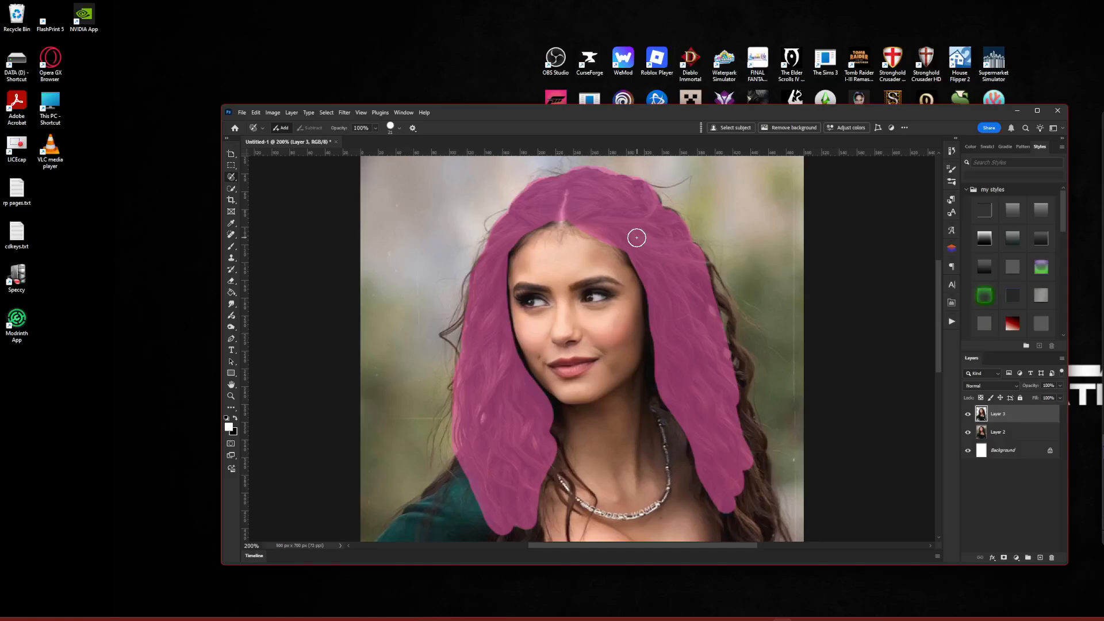
pyautogui.moveTo(697, 264)
pyautogui.mouseDown()
pyautogui.moveTo(749, 377)
pyautogui.moveTo(745, 433)
pyautogui.moveTo(734, 347)
pyautogui.moveTo(734, 437)
pyautogui.moveTo(732, 409)
pyautogui.mouseUp()
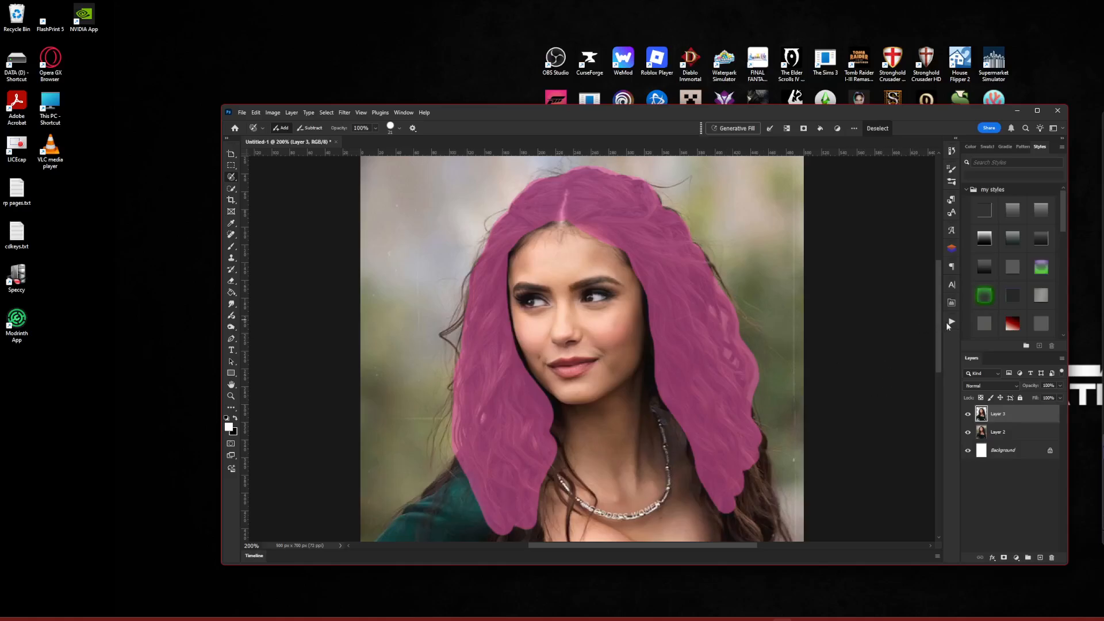
# Extend the painted selection over the lower hair on both sides down to the photo's bottom edge
pyautogui.scroll(-3, 937, 349)
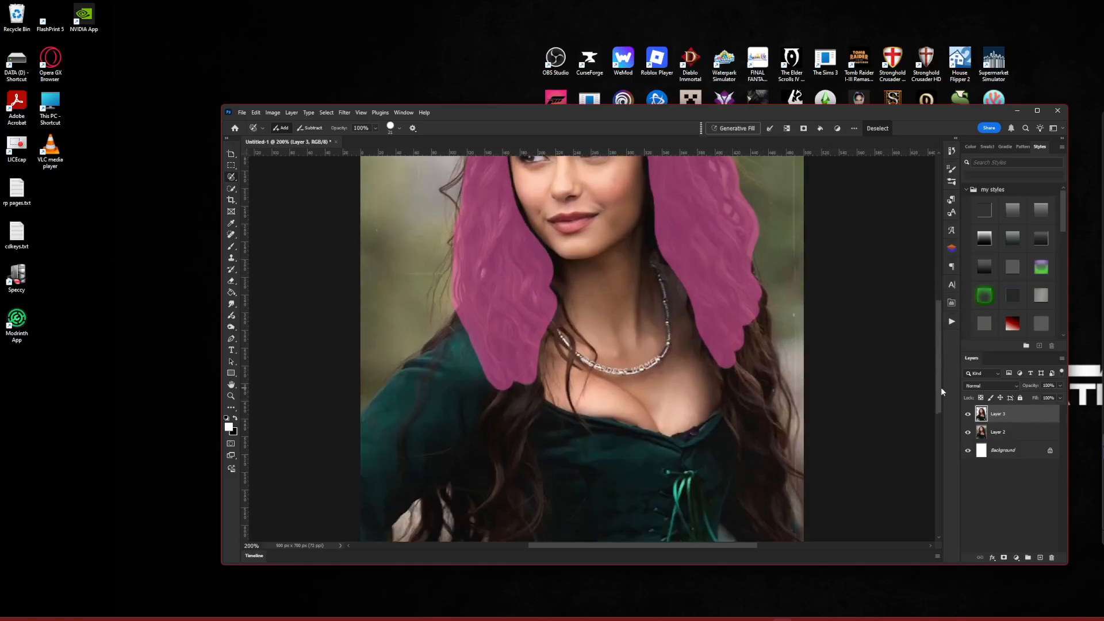
pyautogui.moveTo(736, 389)
pyautogui.mouseDown()
pyautogui.moveTo(746, 499)
pyautogui.moveTo(784, 540)
pyautogui.moveTo(759, 294)
pyautogui.moveTo(752, 340)
pyautogui.moveTo(745, 317)
pyautogui.moveTo(735, 353)
pyautogui.moveTo(753, 466)
pyautogui.moveTo(755, 428)
pyautogui.moveTo(762, 519)
pyautogui.moveTo(760, 401)
pyautogui.moveTo(767, 449)
pyautogui.moveTo(770, 376)
pyautogui.moveTo(811, 478)
pyautogui.mouseUp()
pyautogui.moveTo(507, 350)
pyautogui.mouseDown()
pyautogui.moveTo(504, 448)
pyautogui.moveTo(503, 410)
pyautogui.moveTo(528, 367)
pyautogui.moveTo(492, 417)
pyautogui.moveTo(498, 486)
pyautogui.moveTo(533, 364)
pyautogui.moveTo(534, 408)
pyautogui.moveTo(511, 447)
pyautogui.moveTo(518, 408)
pyautogui.moveTo(527, 502)
pyautogui.moveTo(535, 484)
pyautogui.moveTo(522, 440)
pyautogui.moveTo(523, 473)
pyautogui.mouseUp()
pyautogui.scroll(-2, 534, 422)
pyautogui.scroll(-5, 534, 423)
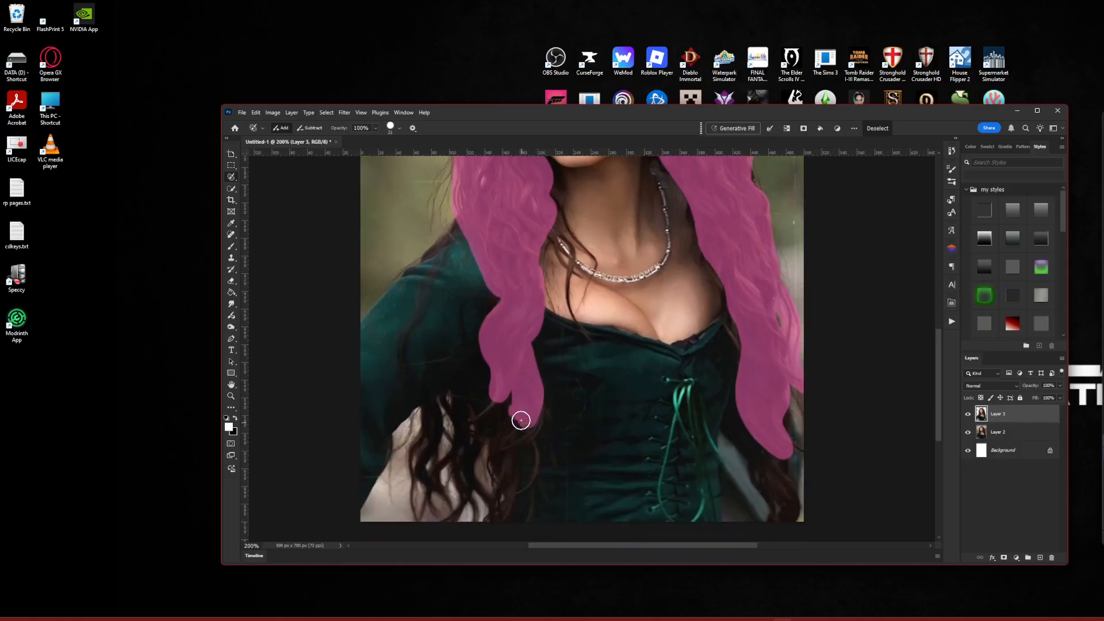
pyautogui.moveTo(518, 379)
pyautogui.mouseDown()
pyautogui.moveTo(500, 412)
pyautogui.moveTo(491, 481)
pyautogui.moveTo(528, 383)
pyautogui.moveTo(533, 419)
pyautogui.mouseUp()
pyautogui.moveTo(754, 414)
pyautogui.mouseDown()
pyautogui.moveTo(783, 481)
pyautogui.moveTo(768, 421)
pyautogui.moveTo(788, 469)
pyautogui.mouseUp()
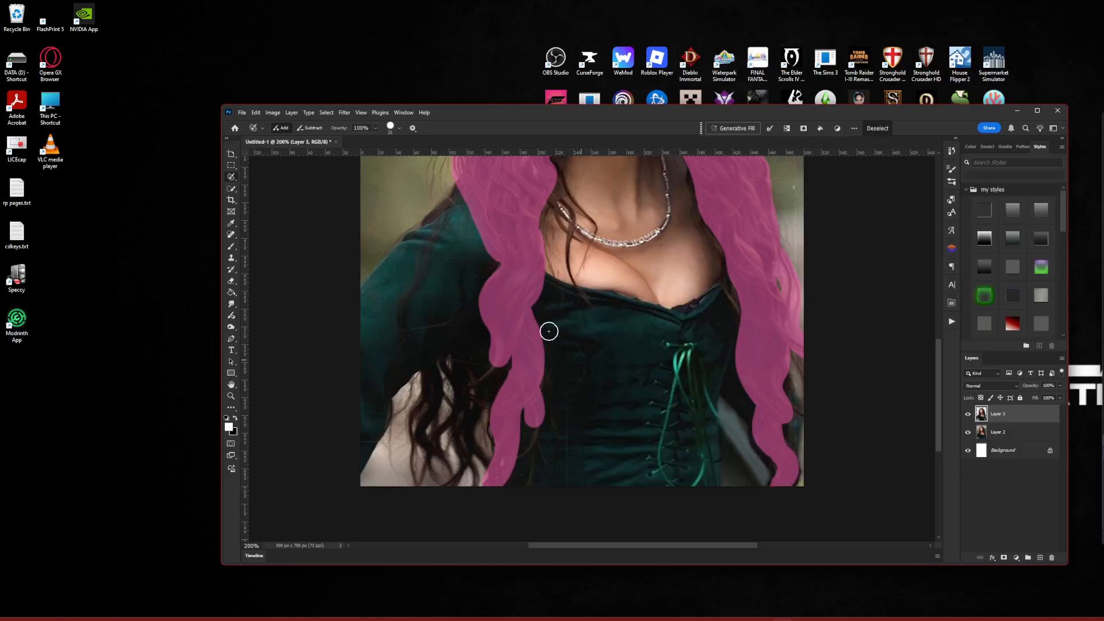
# Mask the cut-out woman's layer with the painted hair selection
pyautogui.scroll(10, 530, 345)
pyautogui.scroll(1, 529, 349)
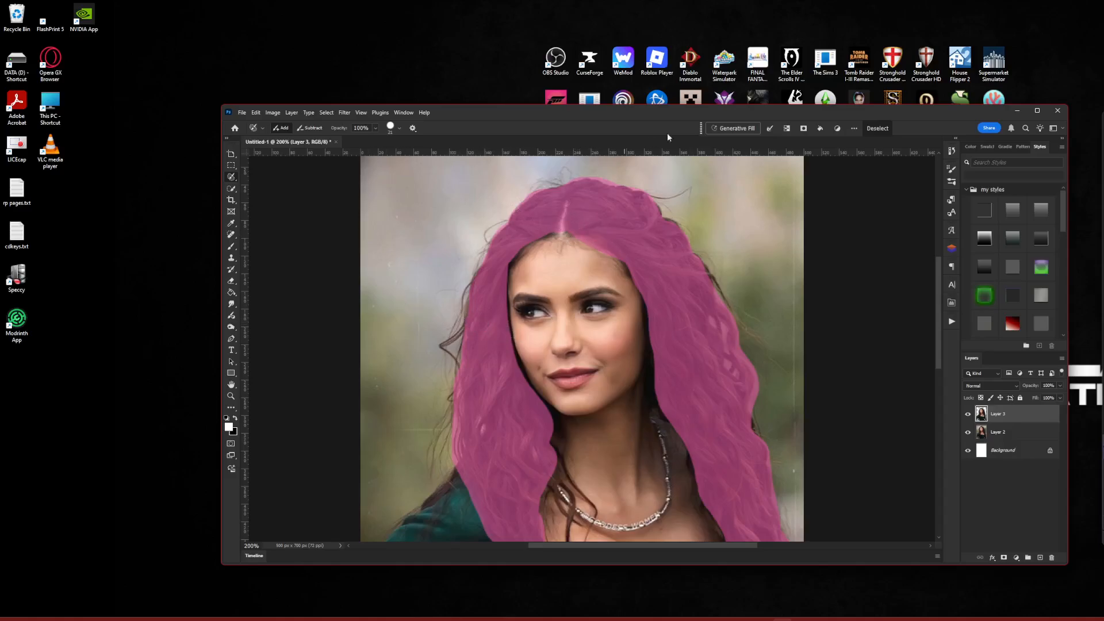
pyautogui.click(854, 129)
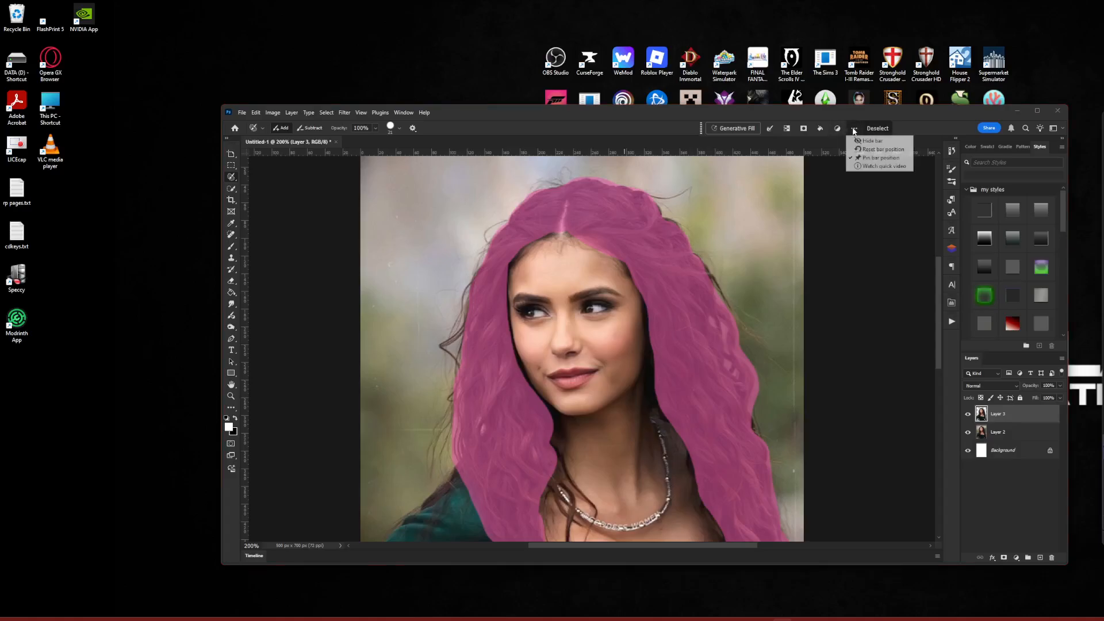
pyautogui.click(803, 129)
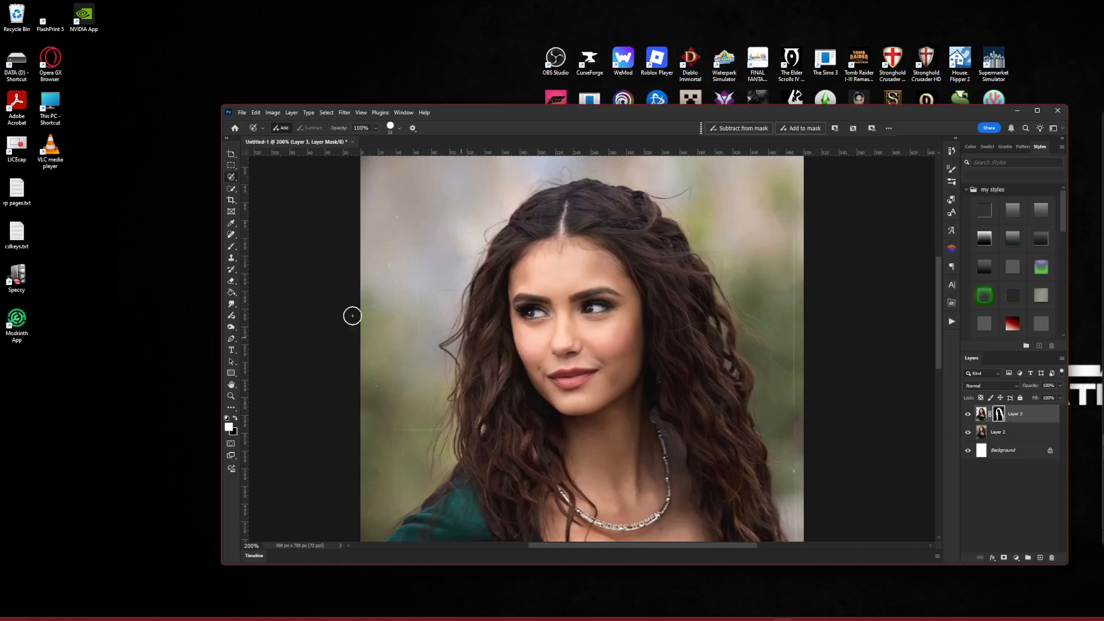
# Make Layer 3's image active instead of its mask, and undo a trial brush stroke across the hair
pyautogui.press('b')
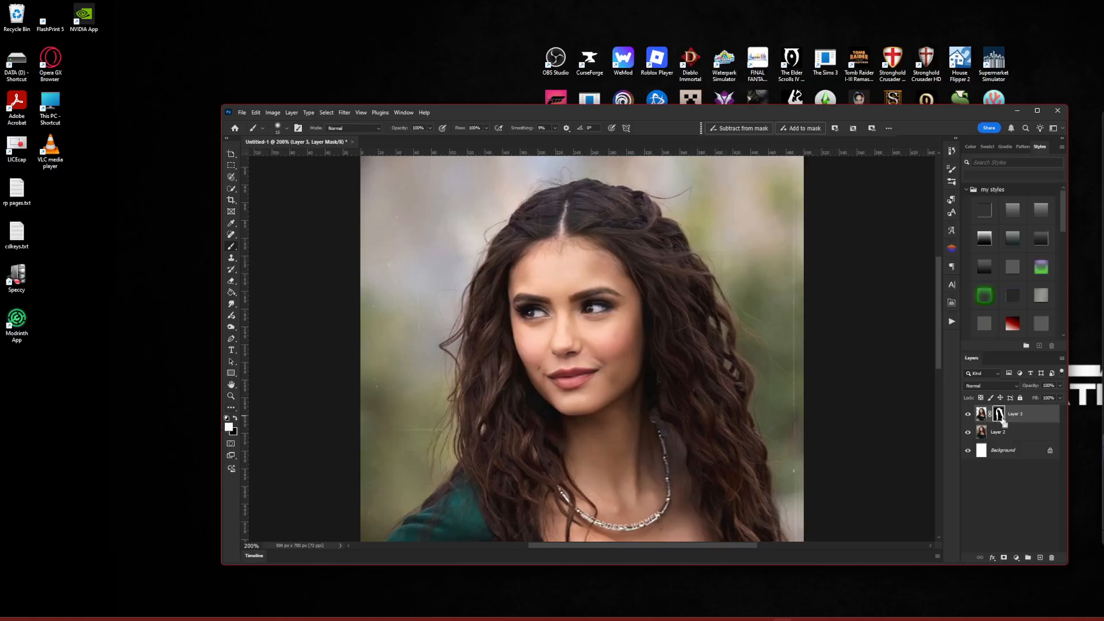
pyautogui.click(982, 413)
pyautogui.moveTo(489, 241)
pyautogui.mouseDown()
pyautogui.moveTo(696, 276)
pyautogui.moveTo(764, 424)
pyautogui.moveTo(649, 216)
pyautogui.moveTo(719, 327)
pyautogui.moveTo(446, 498)
pyautogui.moveTo(803, 473)
pyautogui.mouseUp()
pyautogui.hotkey('ctrl', 'z')
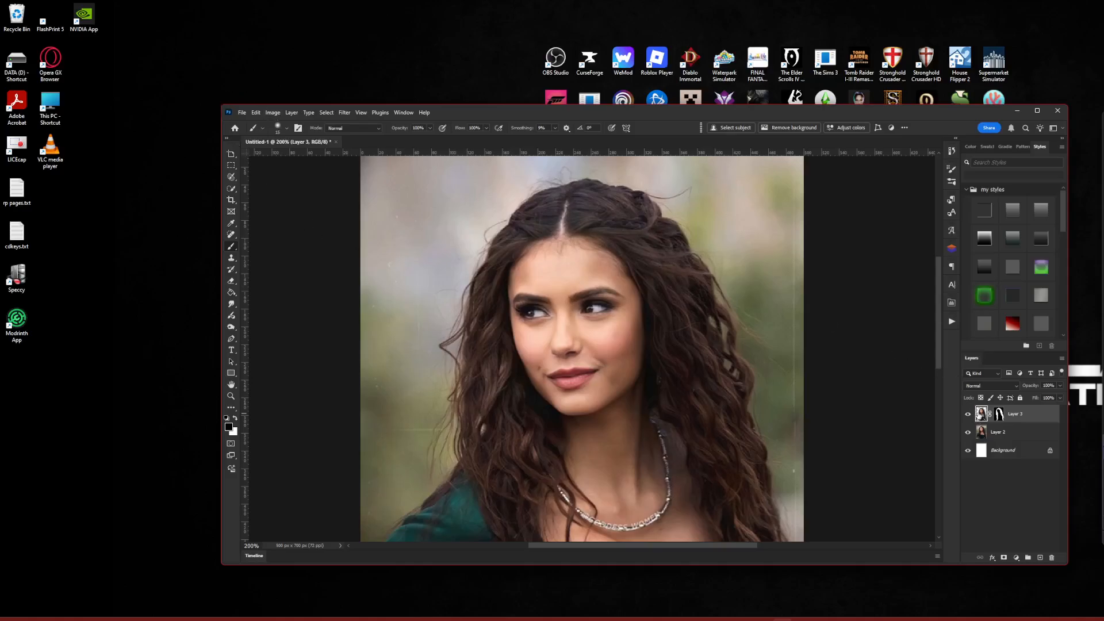
pyautogui.click(273, 113)
pyautogui.moveTo(304, 141)
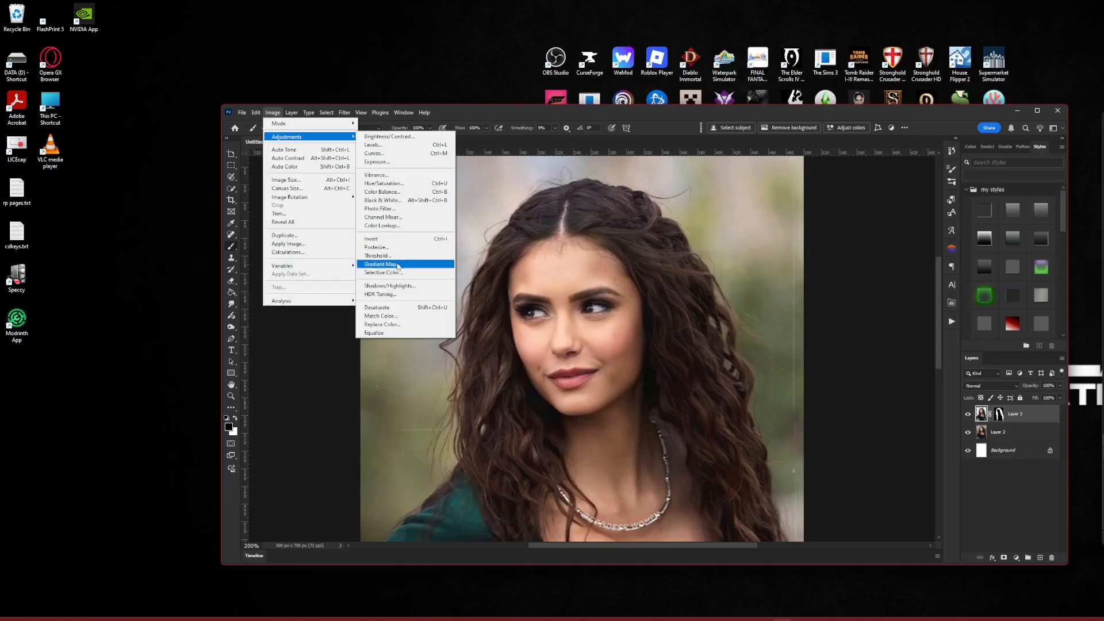
pyautogui.click(390, 136)
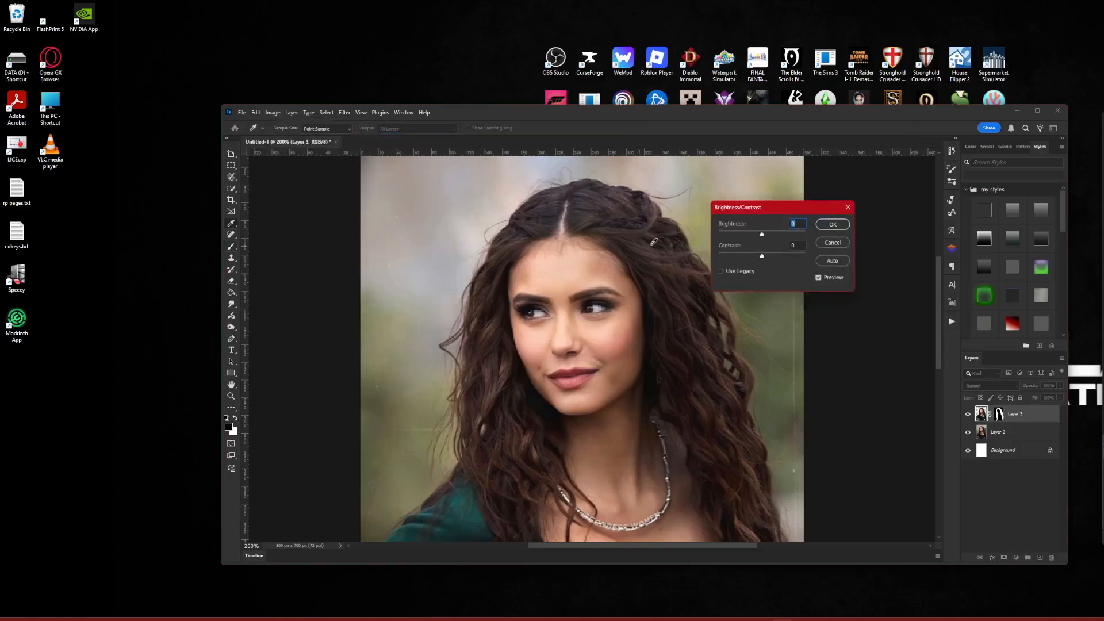
pyautogui.moveTo(762, 235); pyautogui.dragTo(881, 236)
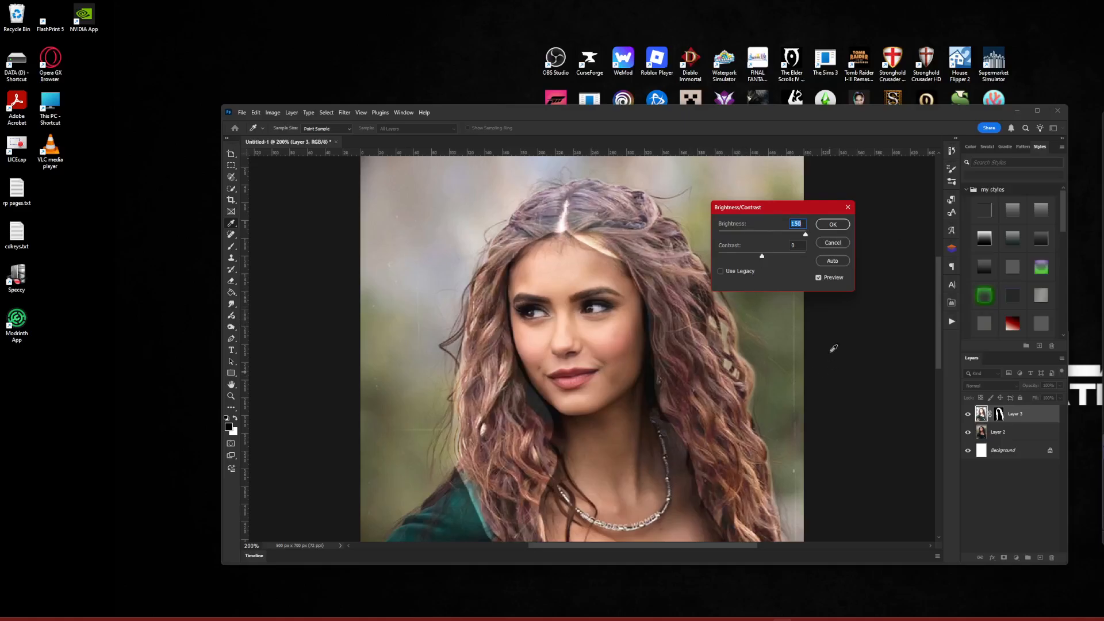
pyautogui.click(720, 271)
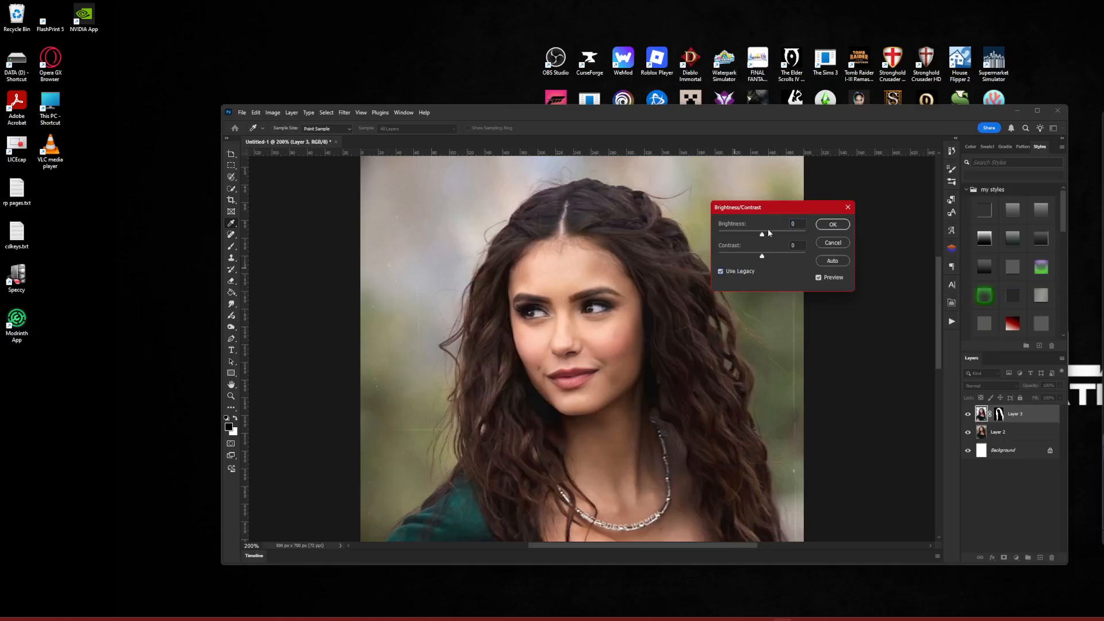
pyautogui.moveTo(805, 235); pyautogui.dragTo(767, 235)
pyautogui.press('Escape')
# Apply Selective Color to the hair with the Absolute method, setting Reds to Cyan -74, Magenta -61, Yellow +48 and Black +90
pyautogui.click(273, 112)
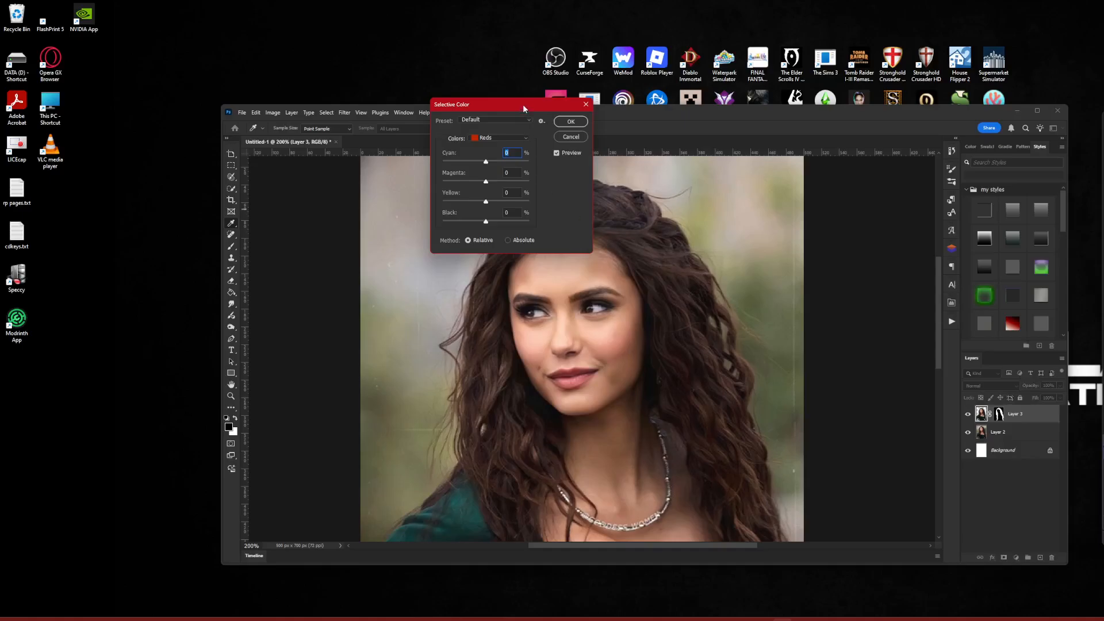
pyautogui.moveTo(524, 106); pyautogui.dragTo(858, 192)
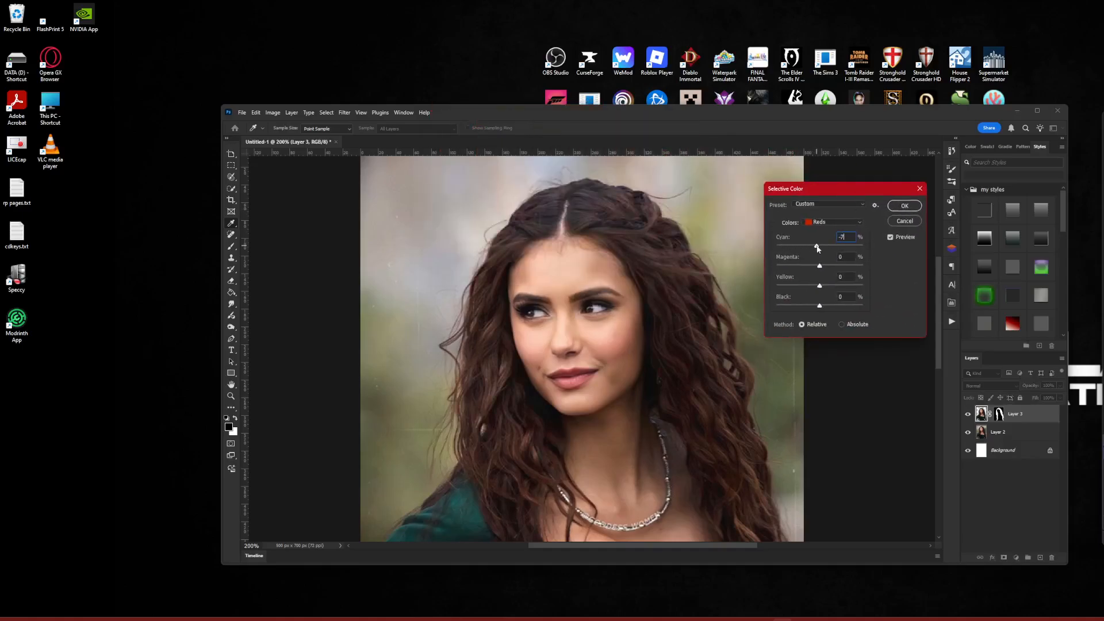
pyautogui.moveTo(769, 244); pyautogui.dragTo(825, 248)
pyautogui.moveTo(820, 268); pyautogui.dragTo(804, 269)
pyautogui.moveTo(784, 250); pyautogui.dragTo(788, 251)
pyautogui.click(803, 324)
pyautogui.click(841, 325)
pyautogui.click(805, 325)
pyautogui.click(843, 325)
pyautogui.moveTo(798, 268); pyautogui.dragTo(792, 270)
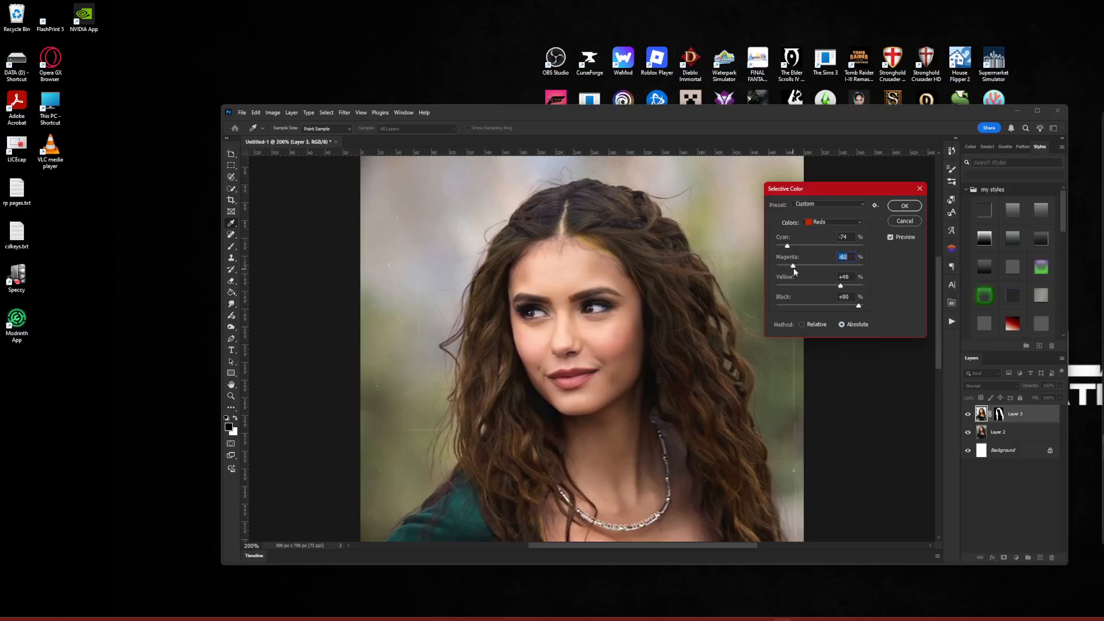
# Set the Selective Color Neutrals to Cyan -18, Magenta -10, Yellow +12 and Black -50
pyautogui.click(832, 222)
pyautogui.click(822, 235)
pyautogui.click(833, 222)
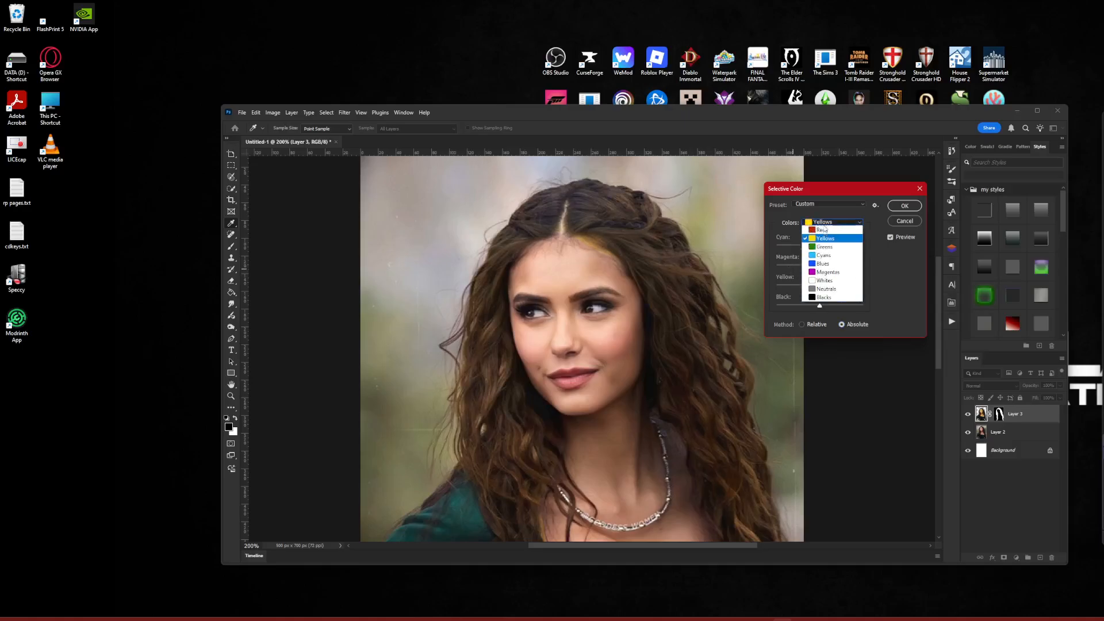
pyautogui.click(828, 290)
pyautogui.moveTo(820, 246); pyautogui.dragTo(811, 268)
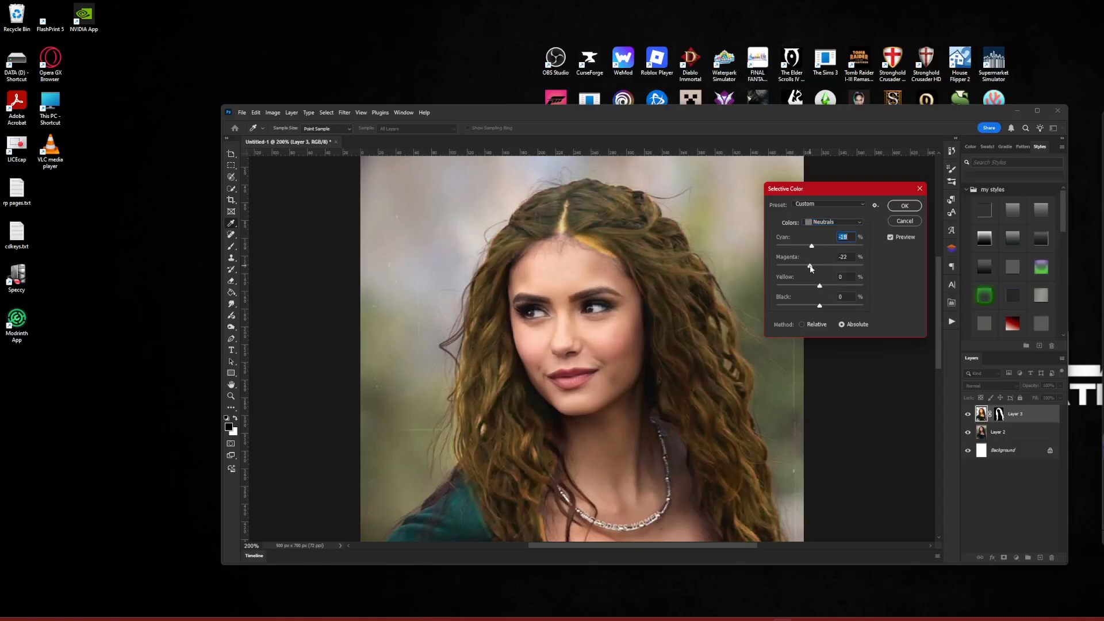
pyautogui.moveTo(820, 305); pyautogui.dragTo(798, 308)
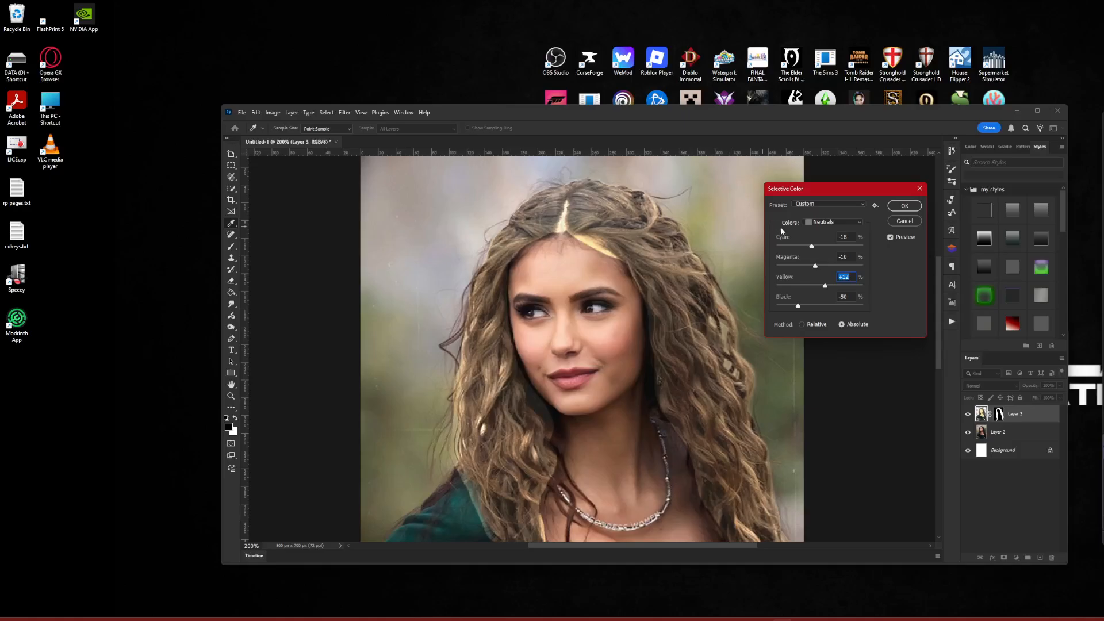
# Apply the Selective Color adjustment to Layer 3 and review the hair from the crown to the neckline
pyautogui.click(904, 206)
pyautogui.press('b')
pyautogui.scroll(-3, 618, 385)
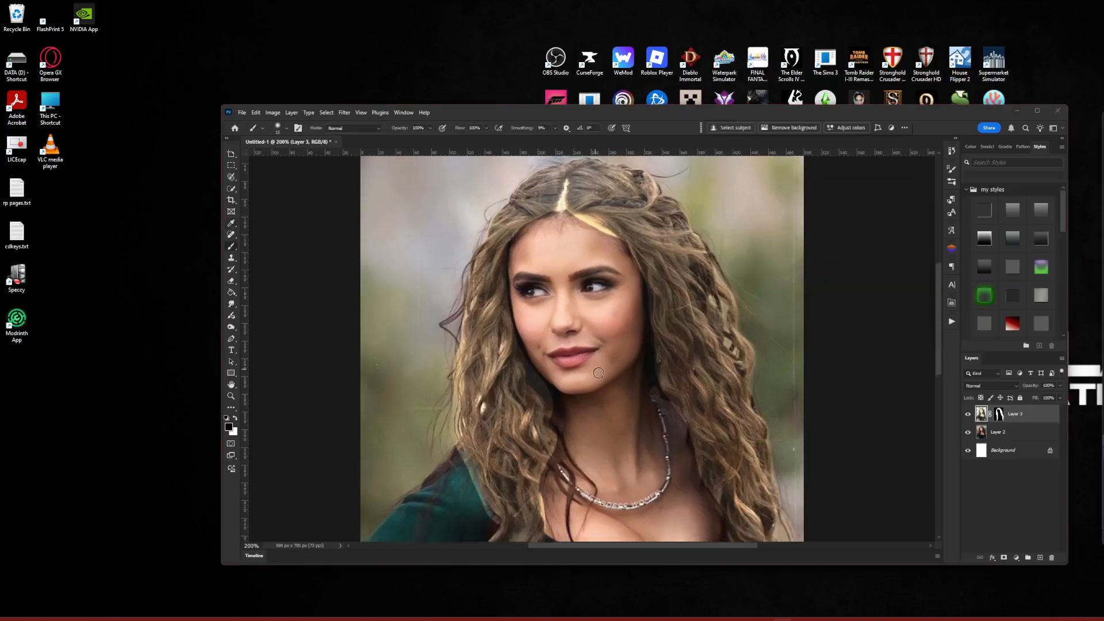
pyautogui.scroll(3, 639, 299)
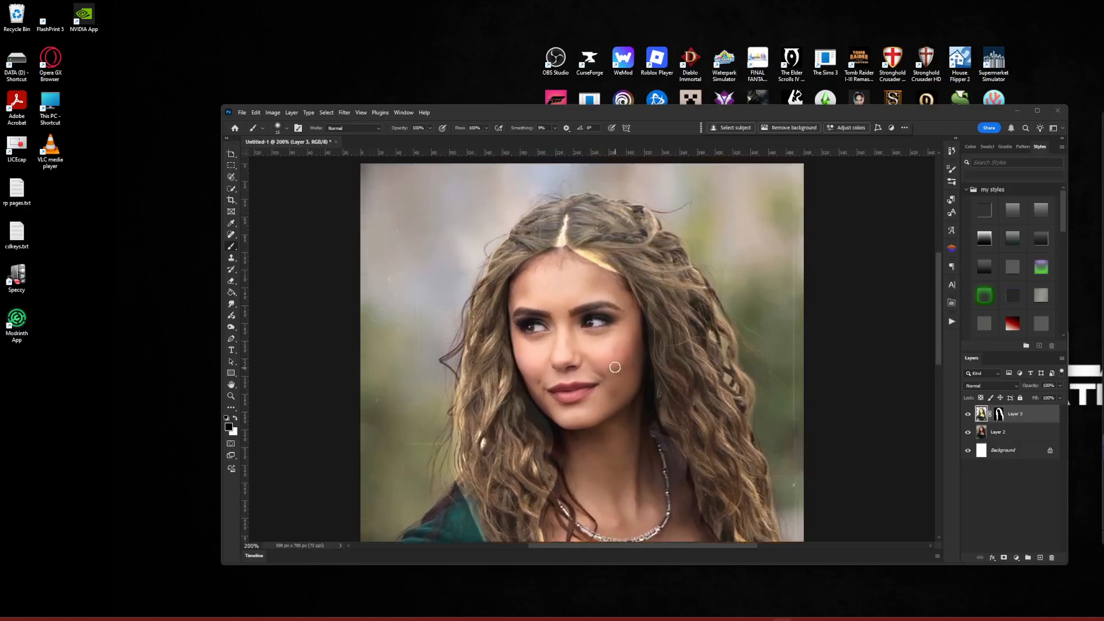
pyautogui.scroll(-2, 729, 339)
pyautogui.click(272, 112)
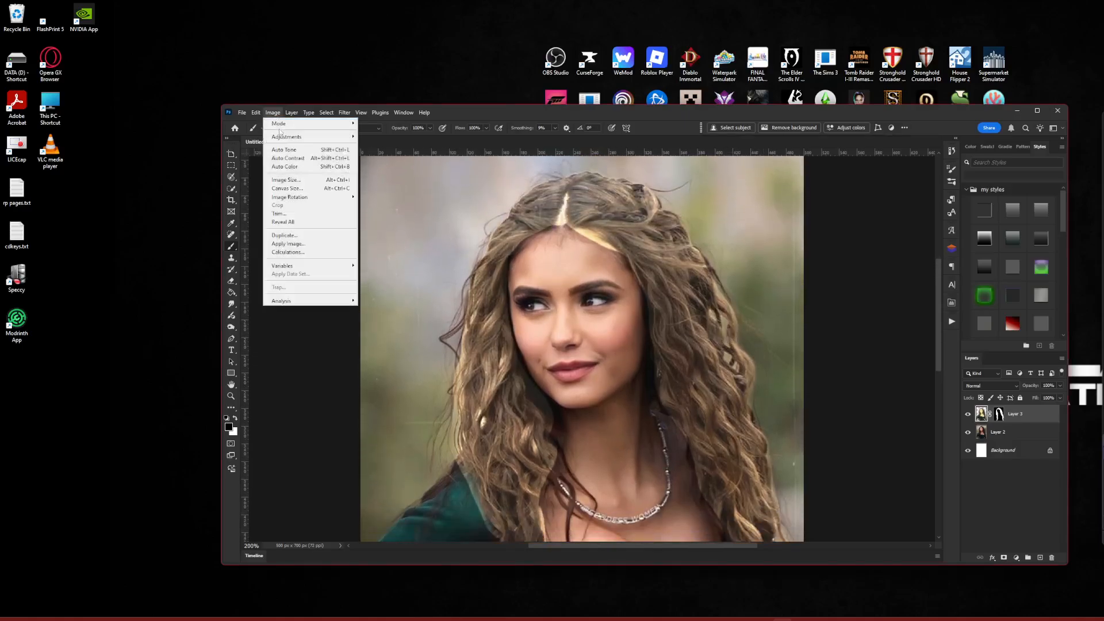
pyautogui.moveTo(322, 136)
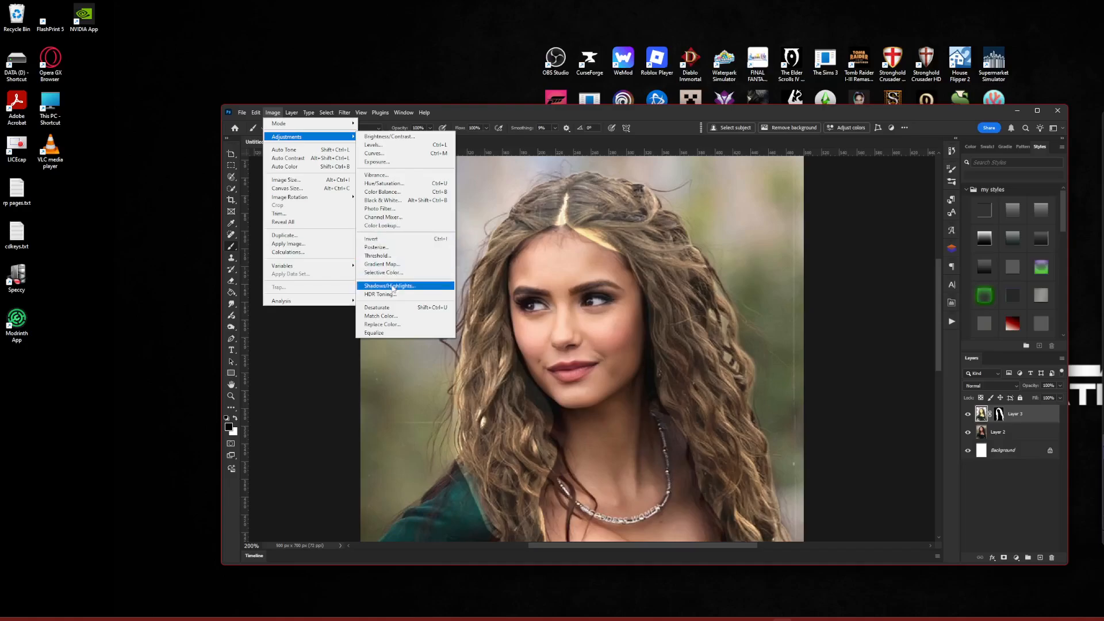
pyautogui.click(387, 138)
pyautogui.click(840, 240)
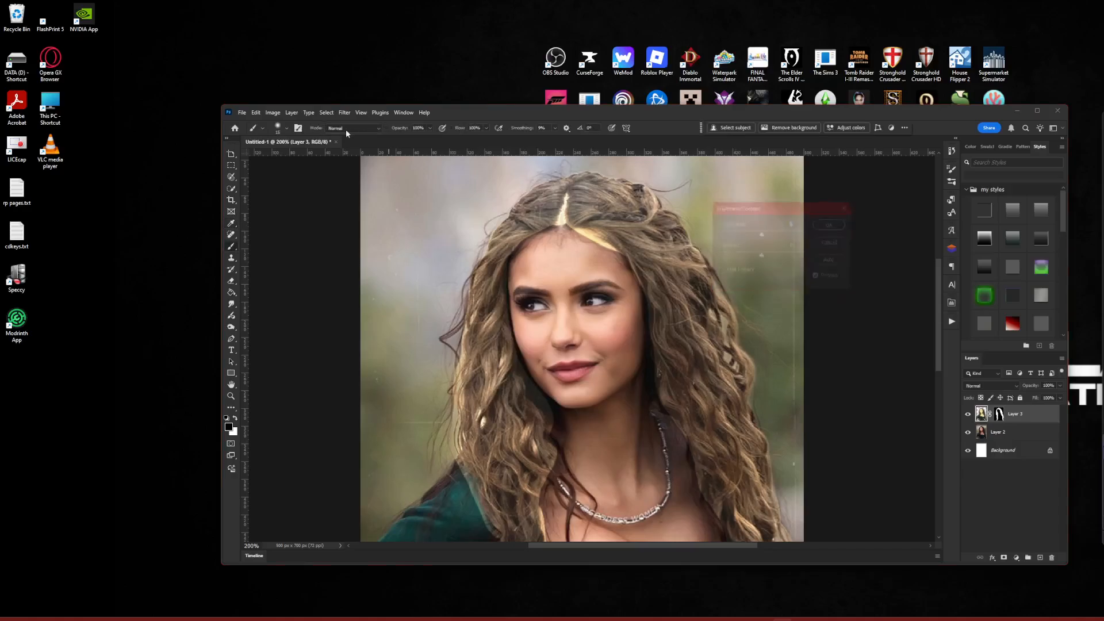
# Open a Curves adjustment for Layer 3 and move its dialog clear of the woman's face
pyautogui.click(273, 112)
pyautogui.moveTo(291, 138)
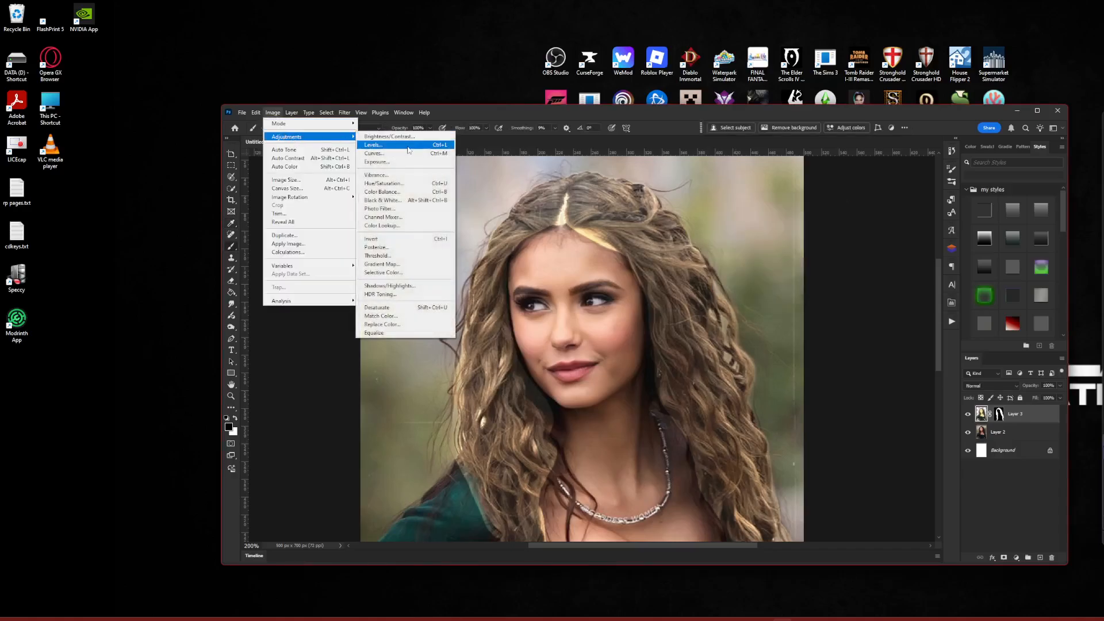
pyautogui.click(406, 155)
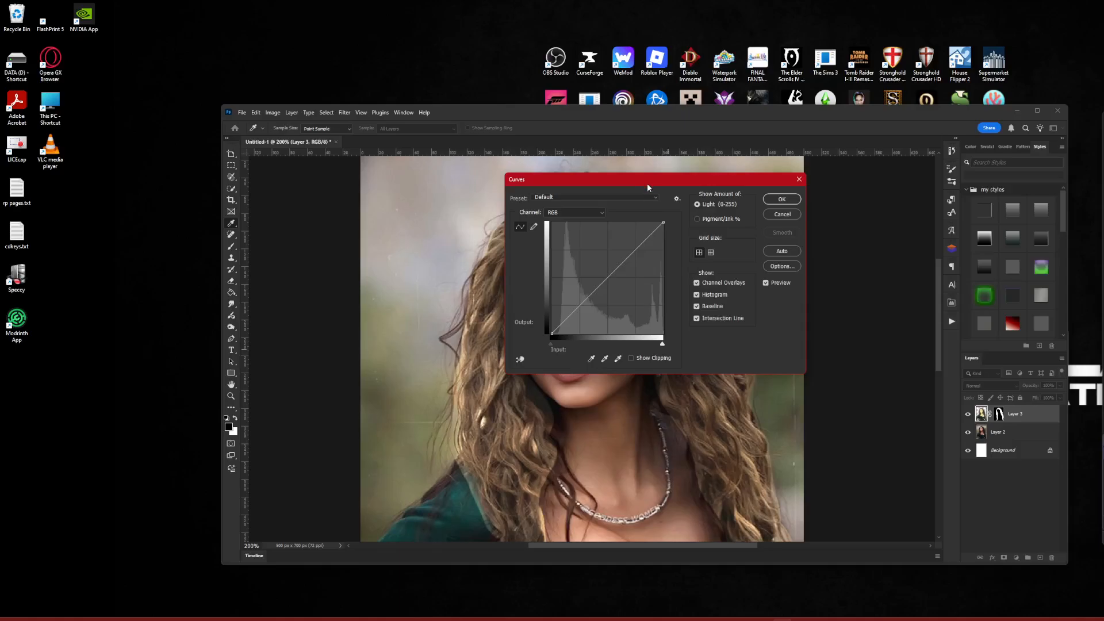
pyautogui.moveTo(647, 183); pyautogui.dragTo(845, 199)
pyautogui.moveTo(771, 329); pyautogui.dragTo(834, 265)
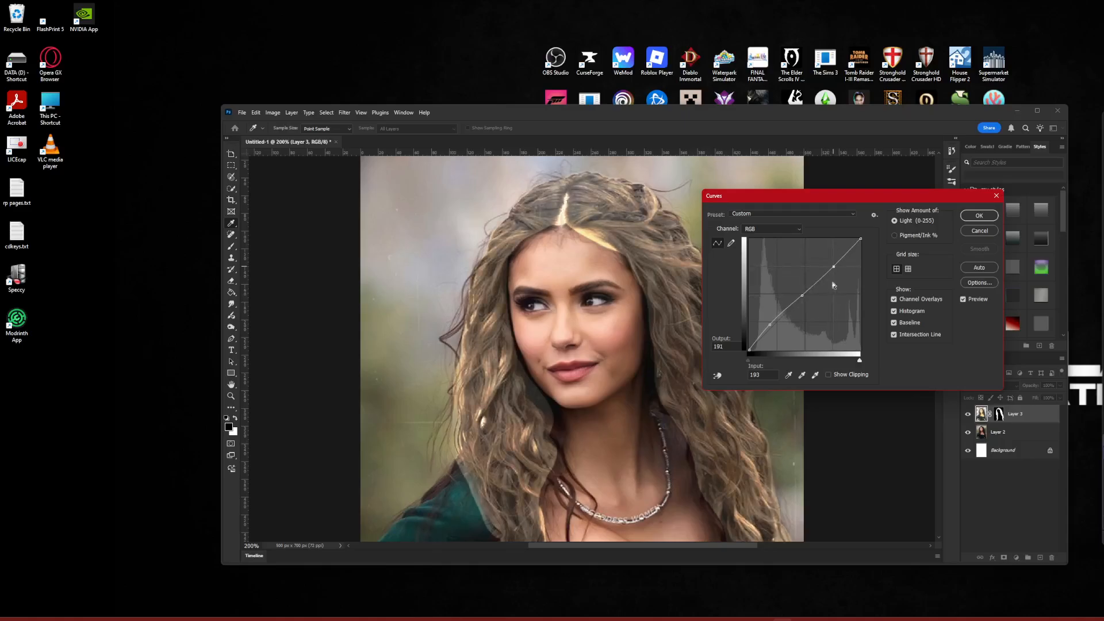
pyautogui.press('Delete')
pyautogui.press('Delete')
pyautogui.click(770, 325)
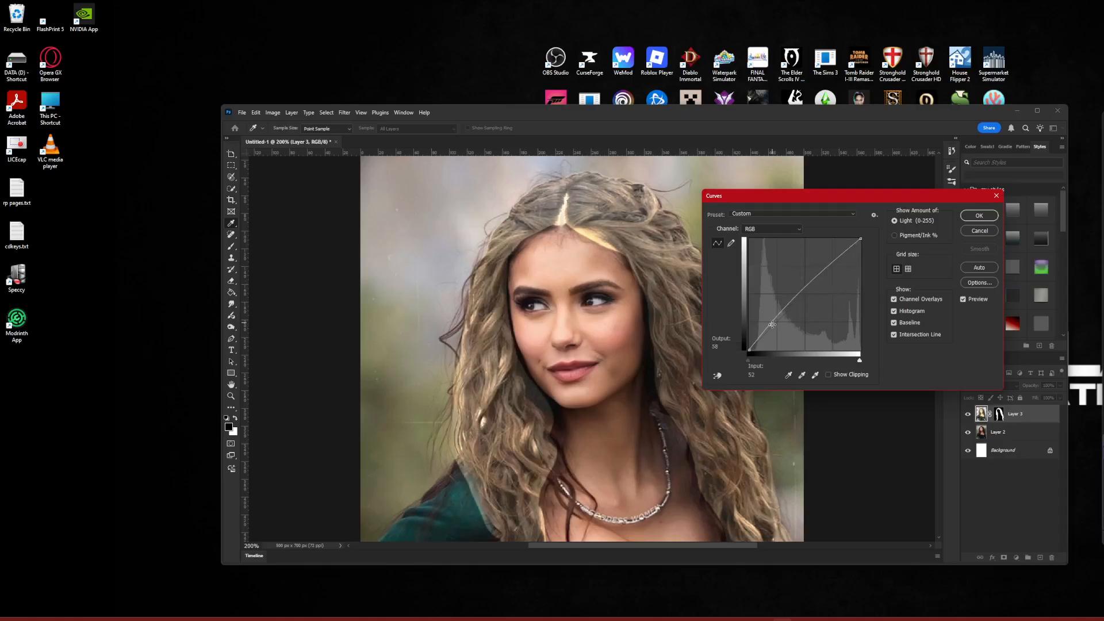
pyautogui.press('Delete')
# Adjust the Red channel curve with a shadow point and a highlight point at Input 196, Output 193, and apply it
pyautogui.click(774, 215)
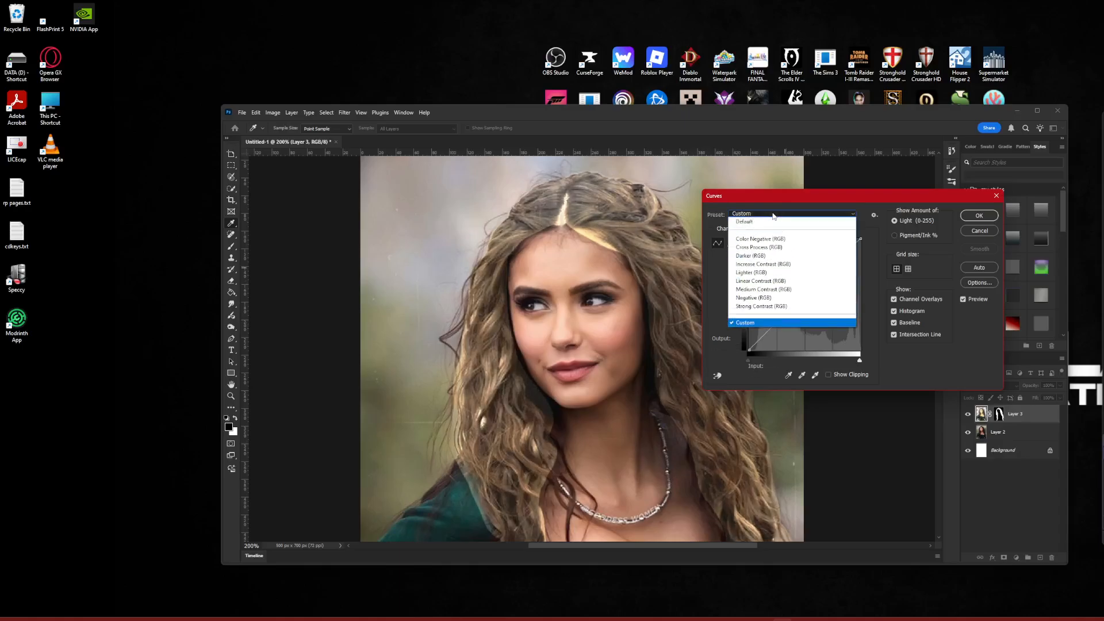
pyautogui.click(774, 217)
pyautogui.click(768, 226)
pyautogui.click(753, 240)
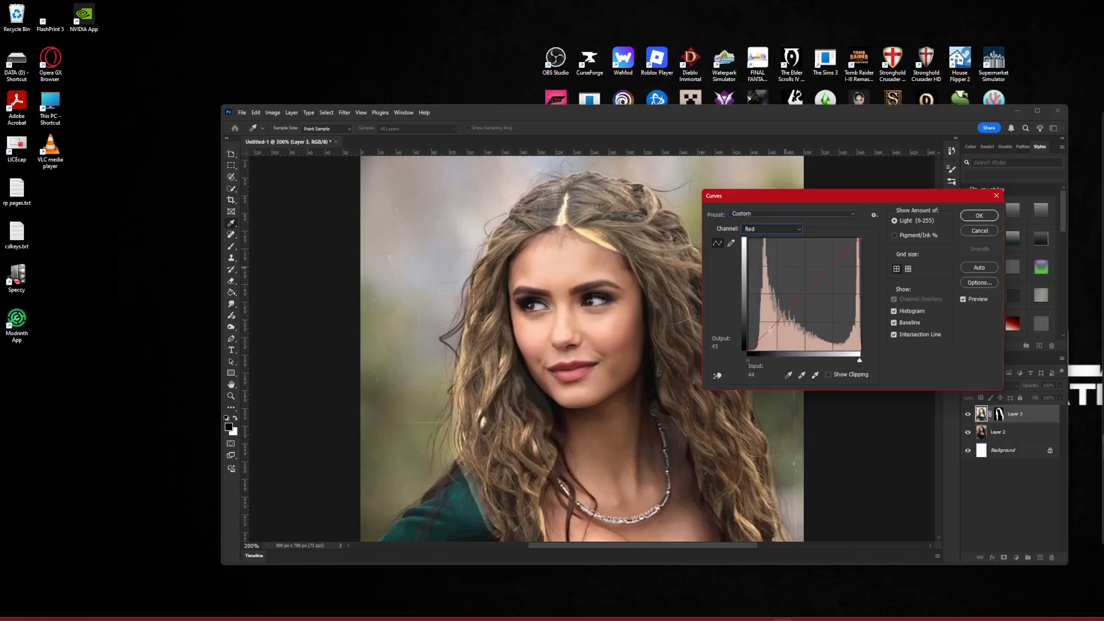
pyautogui.click(770, 328)
pyautogui.click(978, 216)
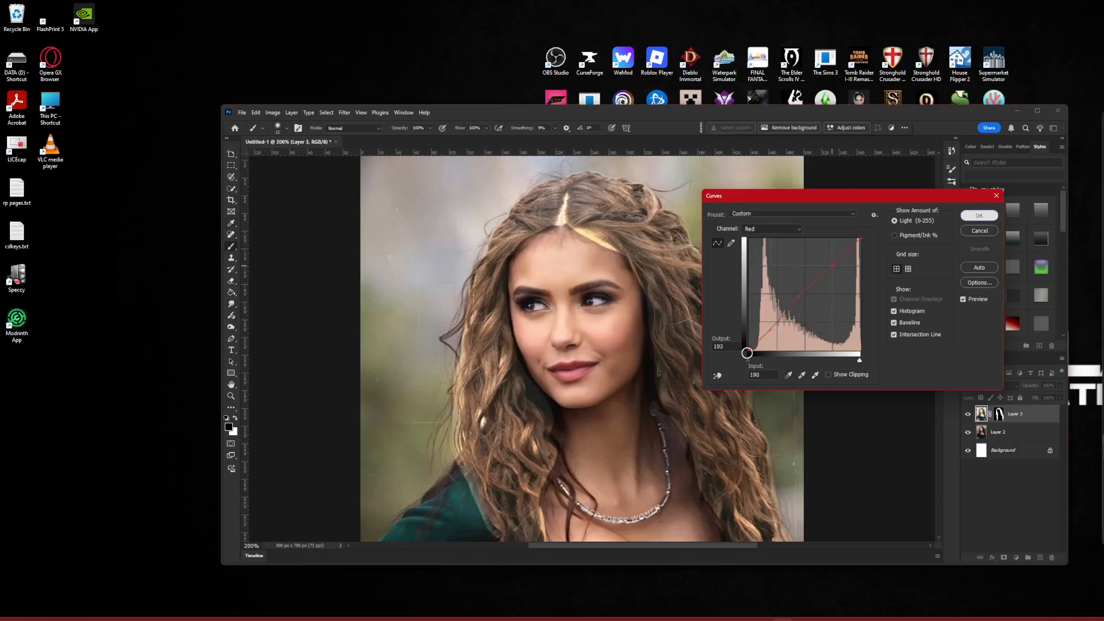
pyautogui.scroll(-3, 744, 355)
pyautogui.scroll(4, 732, 348)
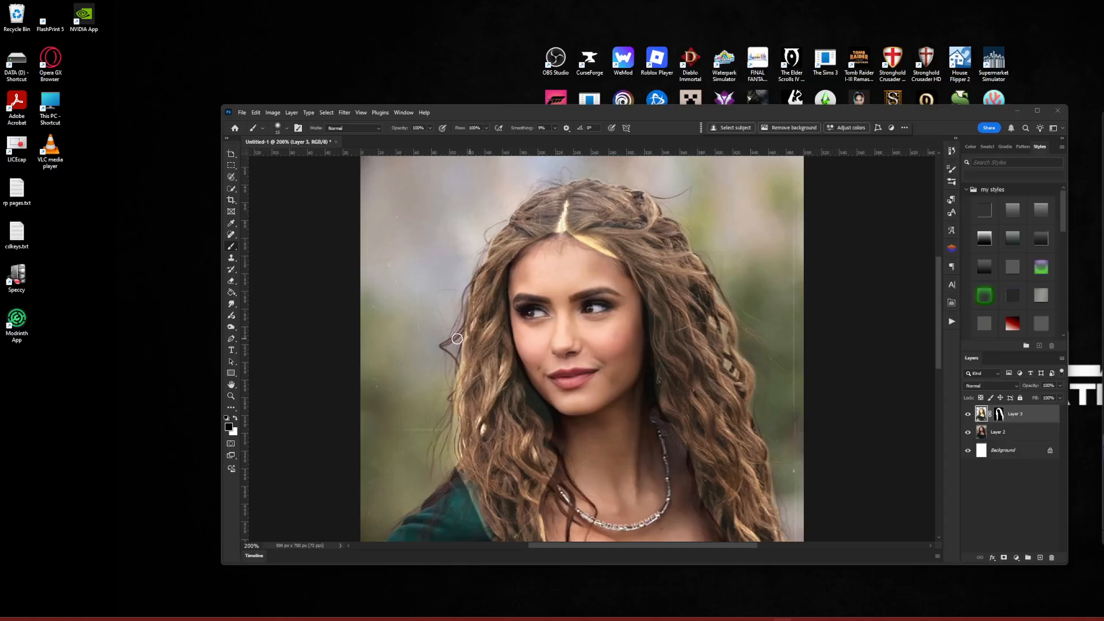
# Erase the yellow spill along the forehead hairline from Layer 3's mask with a smaller Eraser
pyautogui.click(231, 281)
pyautogui.rightClick(297, 156)
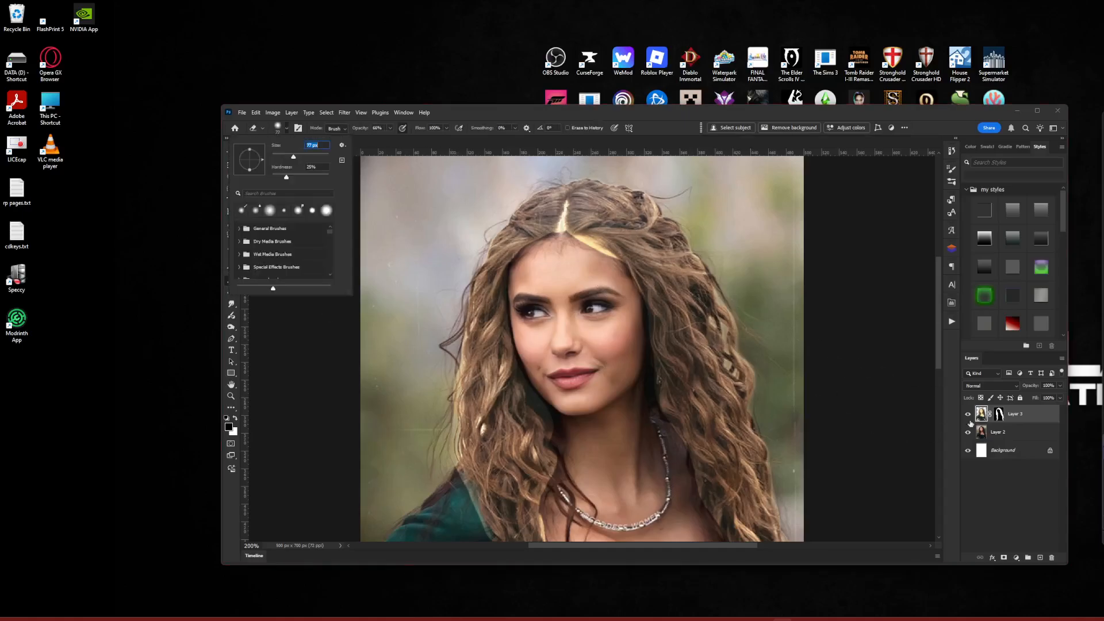
pyautogui.click(998, 415)
pyautogui.rightClick(287, 149)
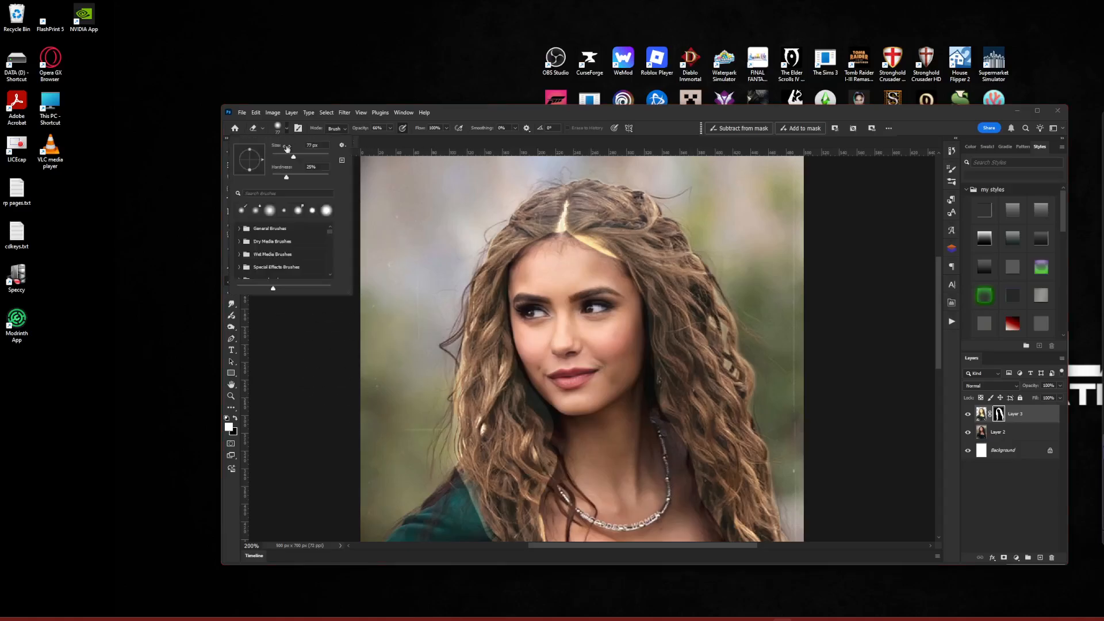
pyautogui.press('Return')
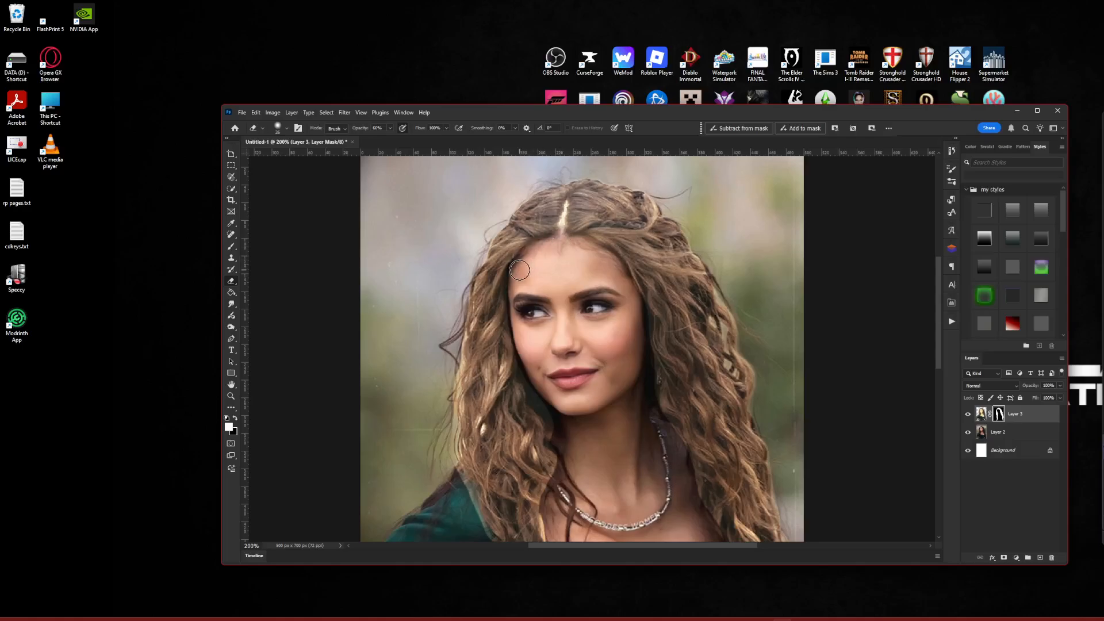
pyautogui.moveTo(514, 269); pyautogui.dragTo(520, 299)
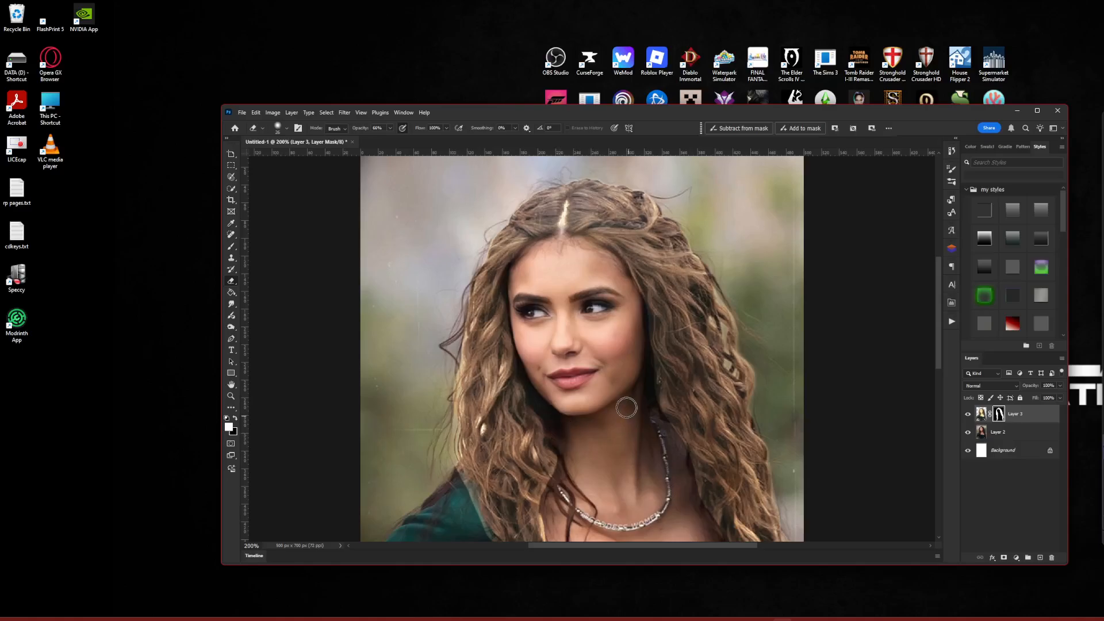
# Erase the mask spill beside the hair around the neck, and check the hair edges down to the ends
pyautogui.scroll(-2, 644, 407)
pyautogui.scroll(-1, 644, 407)
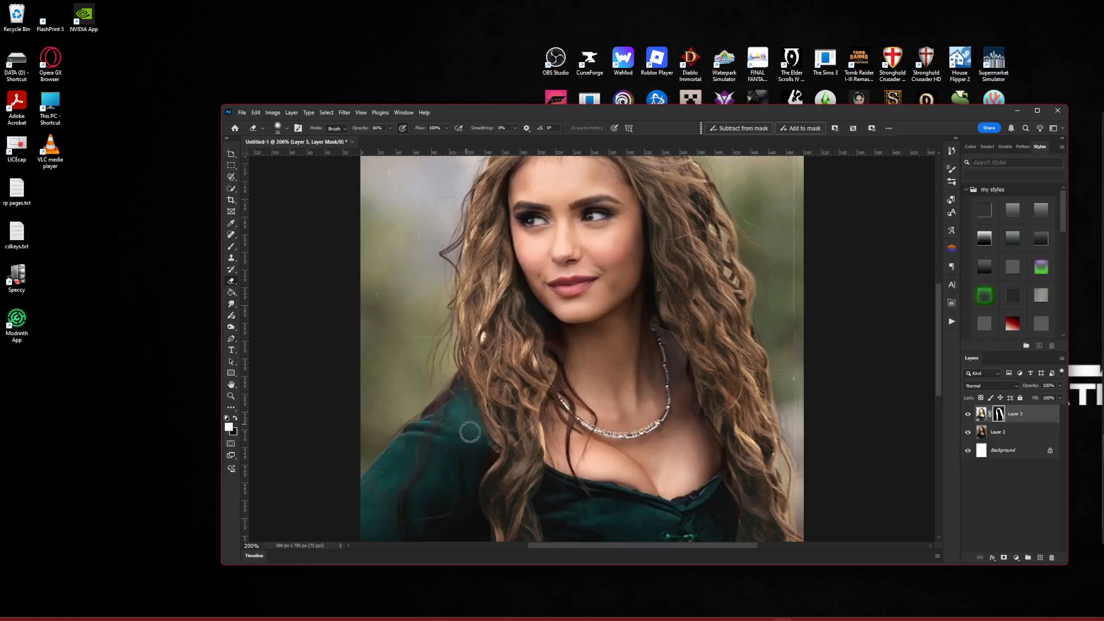
pyautogui.moveTo(546, 426)
pyautogui.mouseDown()
pyautogui.moveTo(560, 452)
pyautogui.moveTo(548, 431)
pyautogui.moveTo(555, 373)
pyautogui.mouseUp()
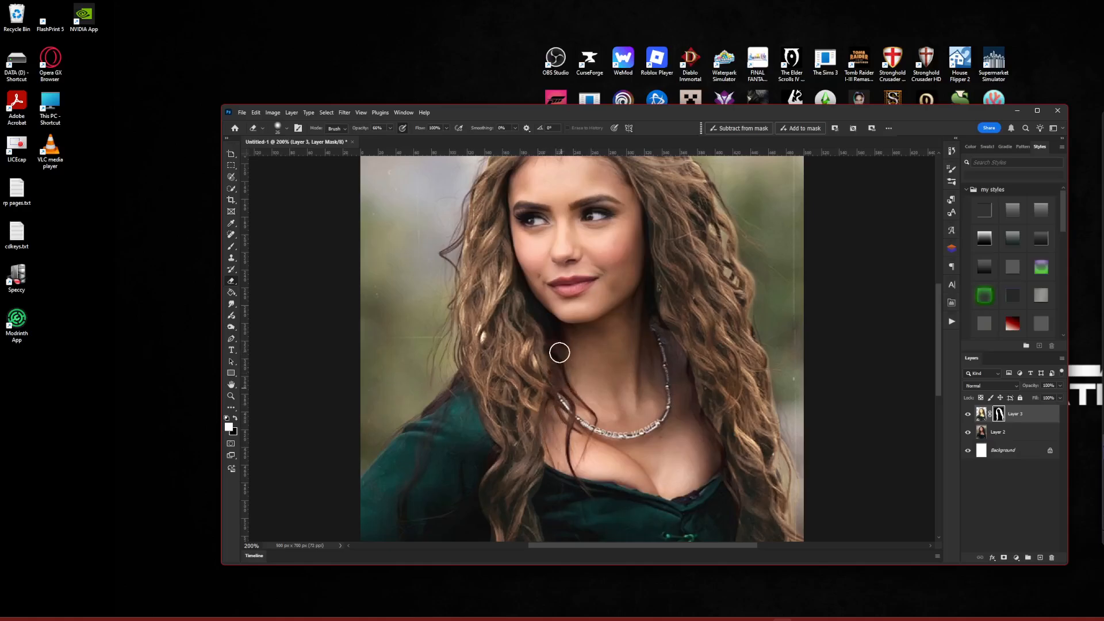
pyautogui.scroll(-1, 609, 390)
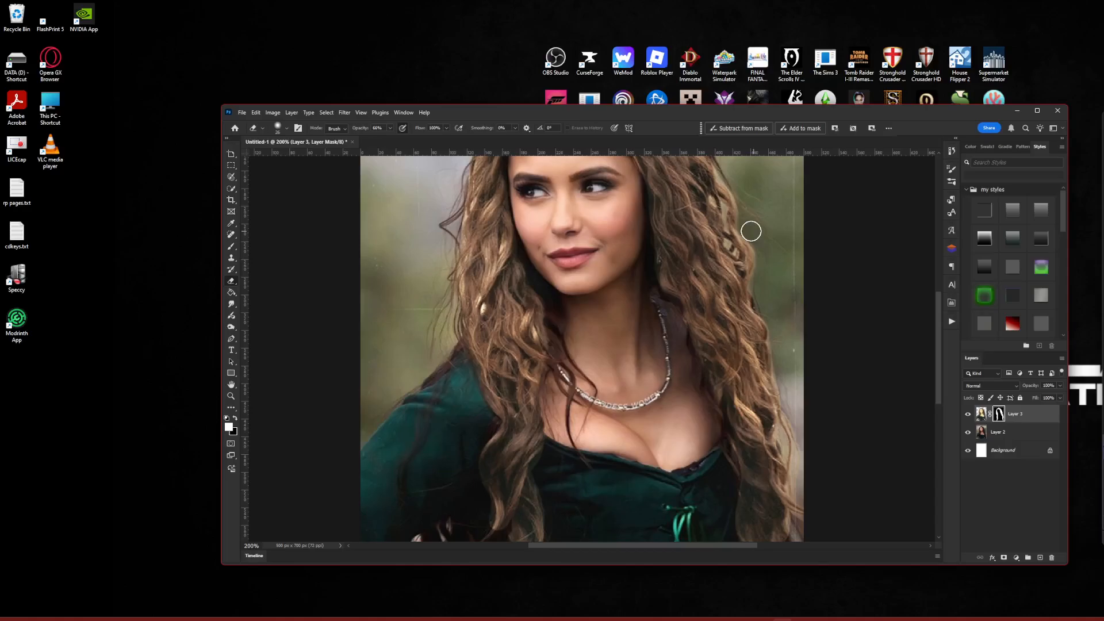
pyautogui.scroll(3, 765, 286)
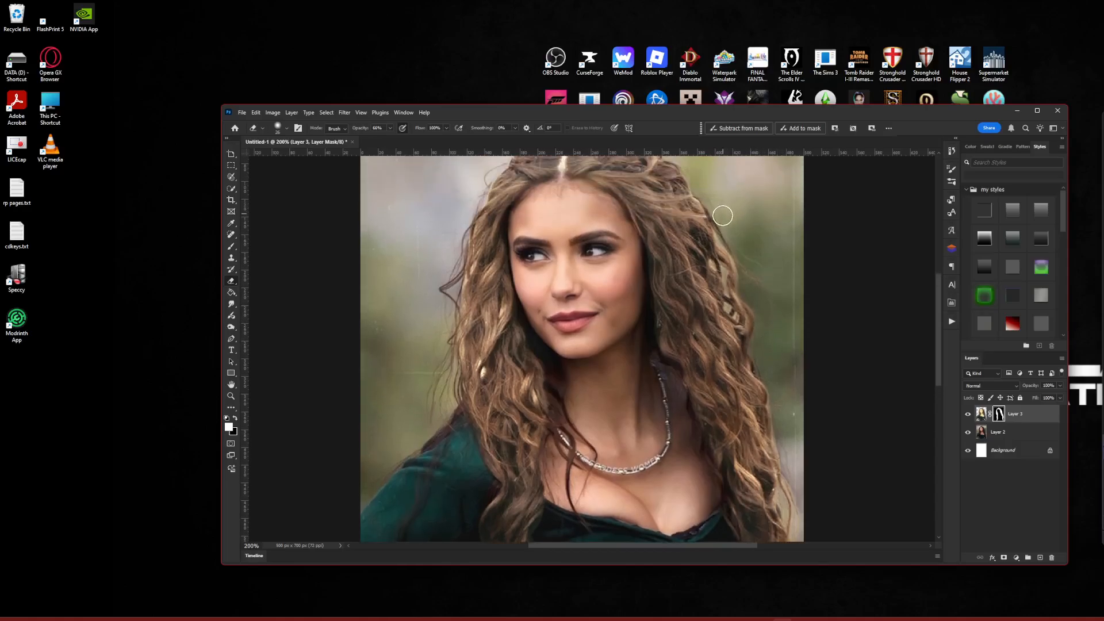
pyautogui.scroll(1, 728, 245)
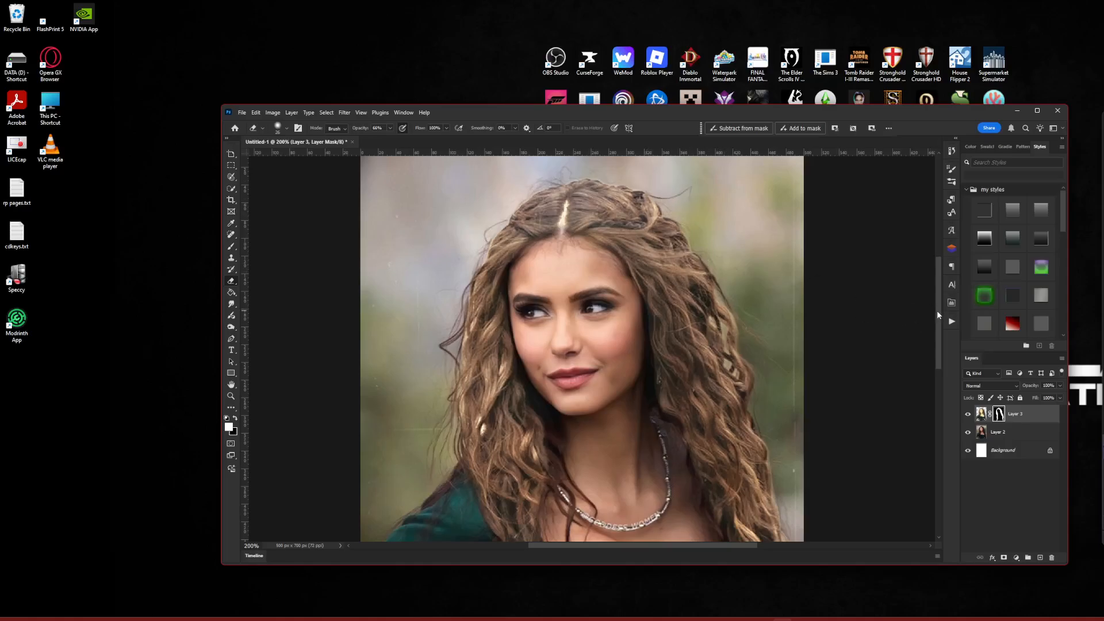
pyautogui.scroll(-9, 920, 346)
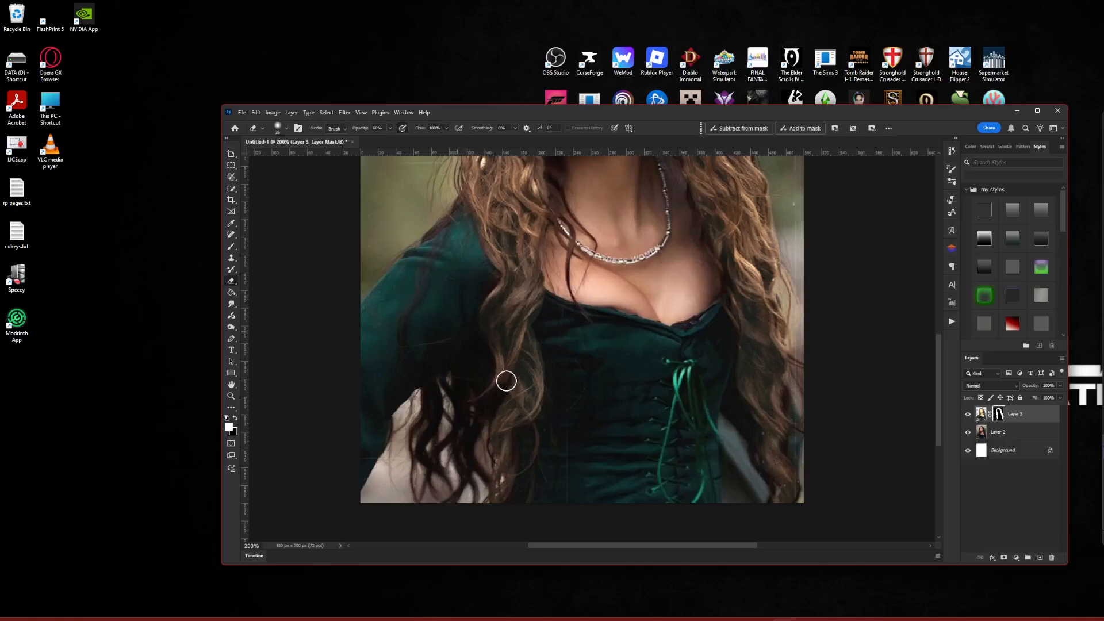
pyautogui.scroll(5, 591, 391)
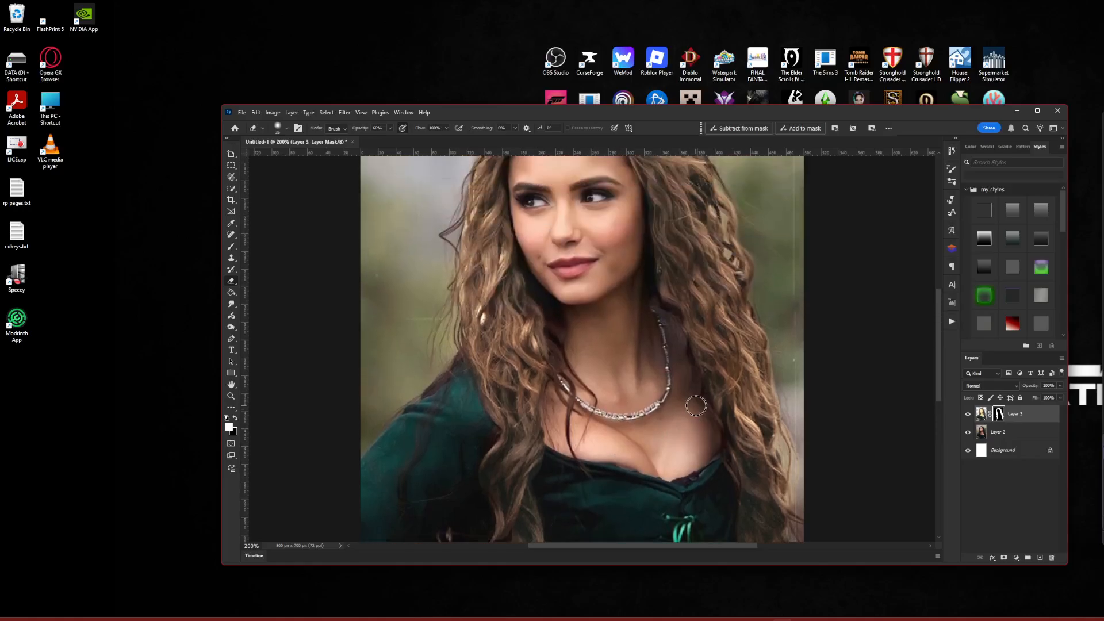
pyautogui.scroll(-3, 699, 411)
pyautogui.scroll(1, 699, 410)
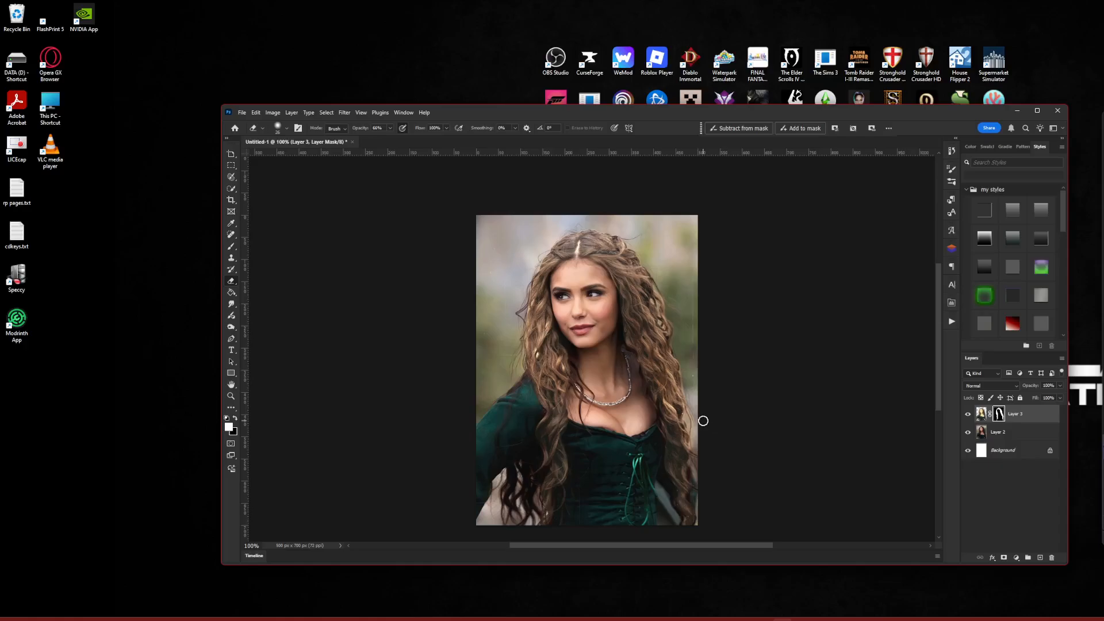
pyautogui.scroll(3, 706, 426)
pyautogui.scroll(1, 659, 439)
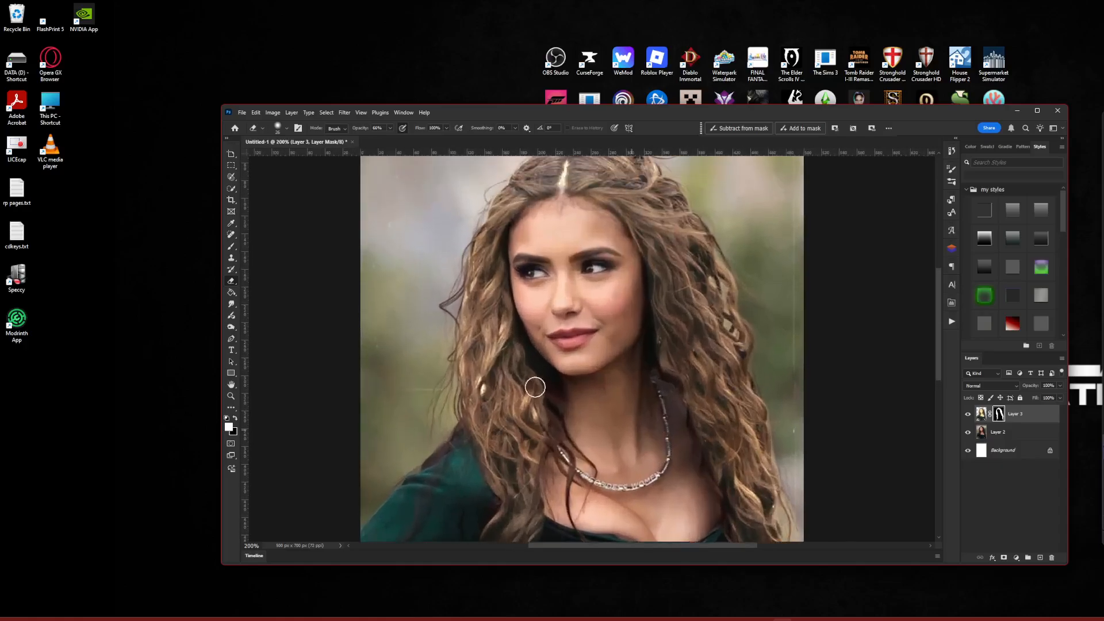
# Sample a light brown from the hair on Layer 3's image and lighten the foreground colour to c09c7f
pyautogui.click(233, 225)
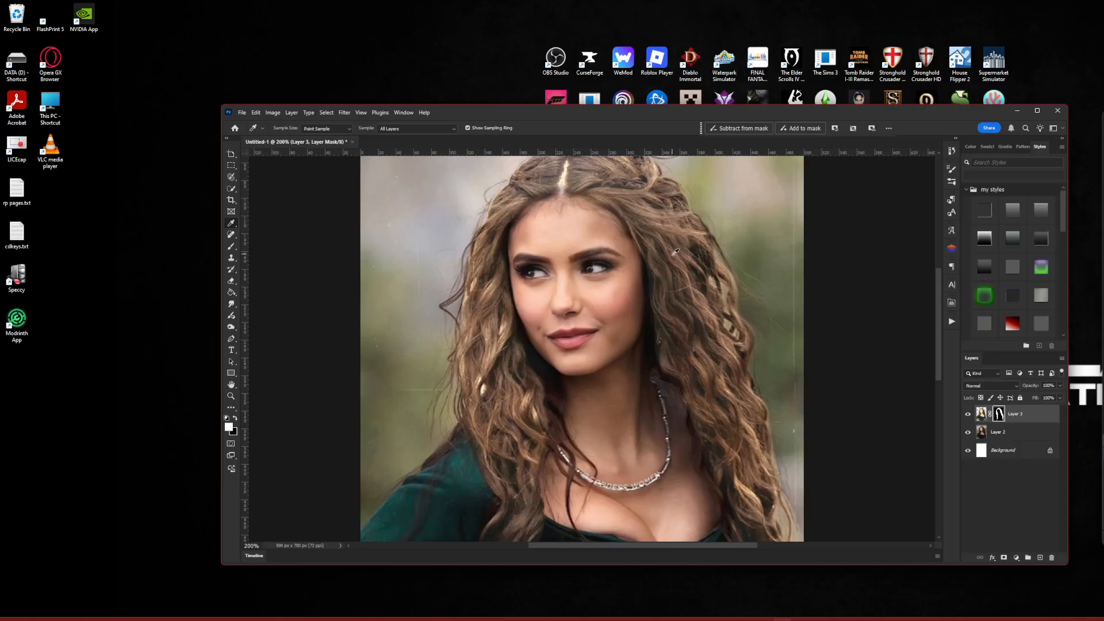
pyautogui.click(674, 252)
pyautogui.click(981, 414)
pyautogui.click(675, 248)
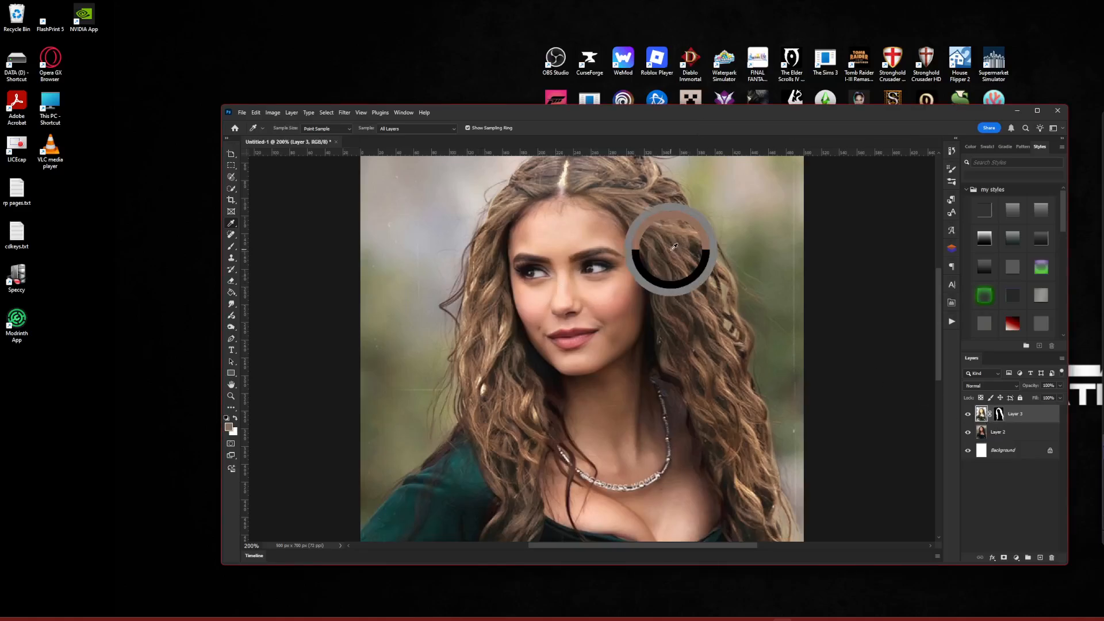
pyautogui.moveTo(675, 247); pyautogui.dragTo(674, 228)
pyautogui.click(229, 427)
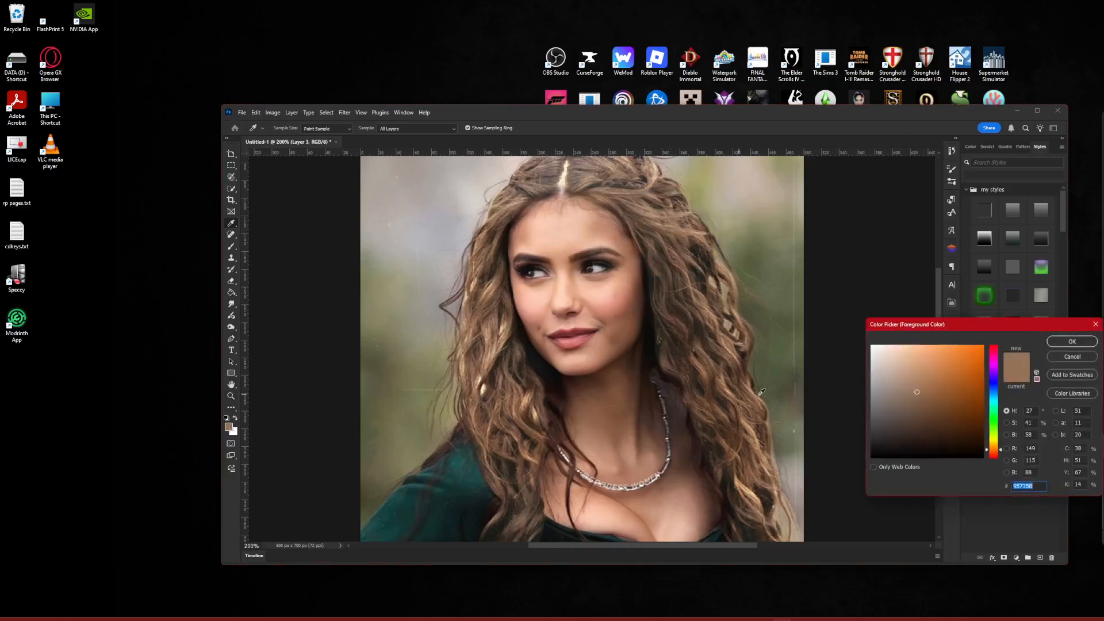
pyautogui.click(915, 382)
pyautogui.moveTo(915, 379); pyautogui.dragTo(910, 373)
pyautogui.click(1070, 341)
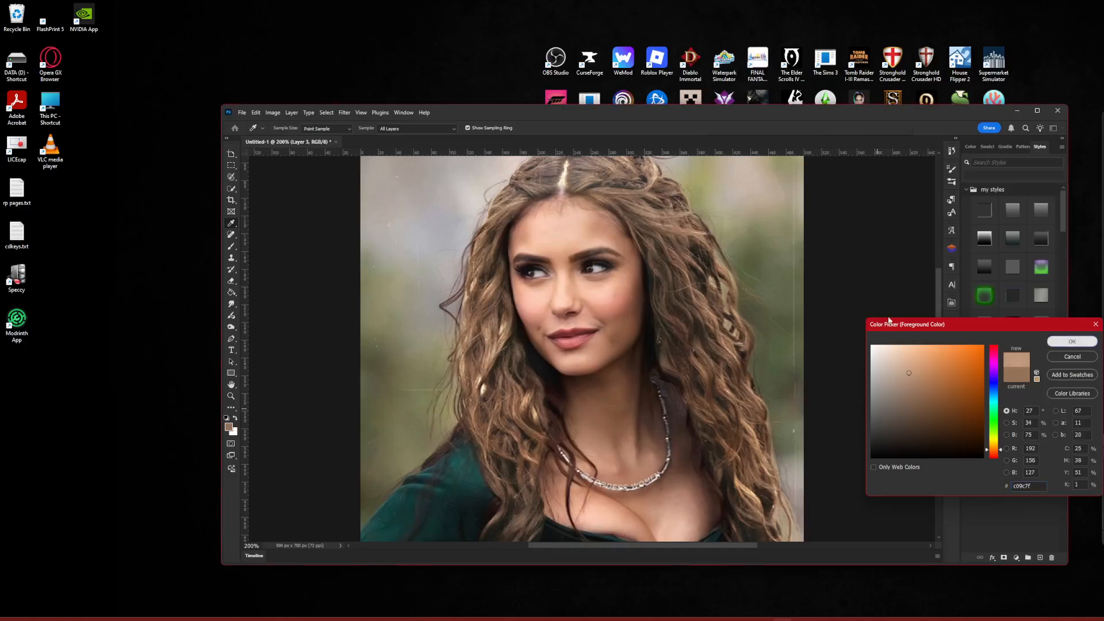
# Choose the Thick Hair Textured preset for the Brush tool
pyautogui.click(231, 246)
pyautogui.click(282, 128)
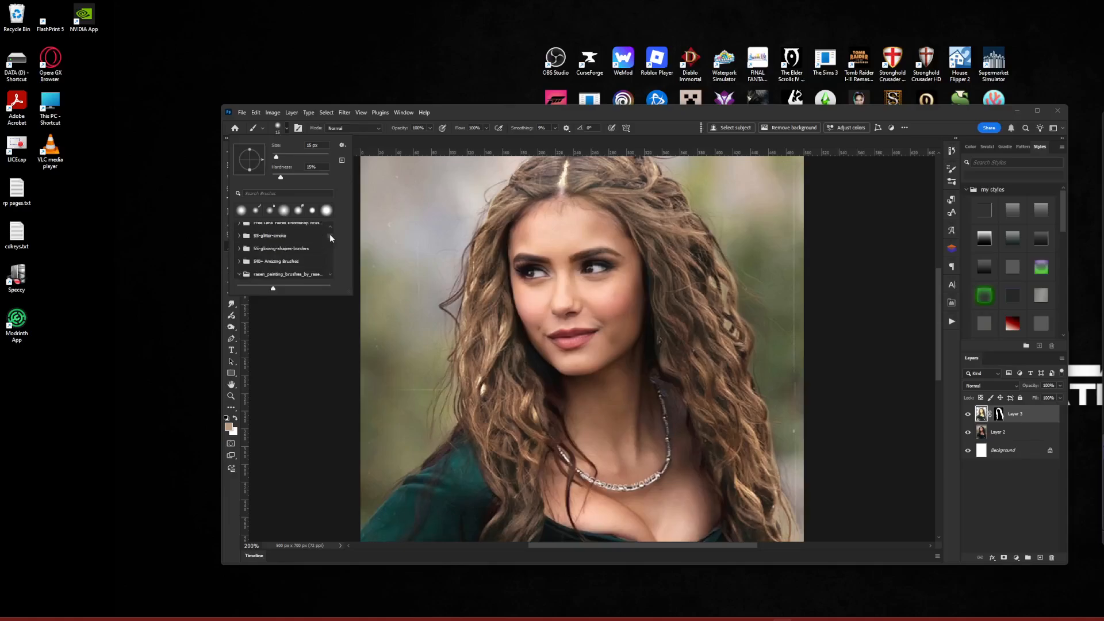
pyautogui.scroll(-5, 289, 254)
pyautogui.scroll(10, 290, 254)
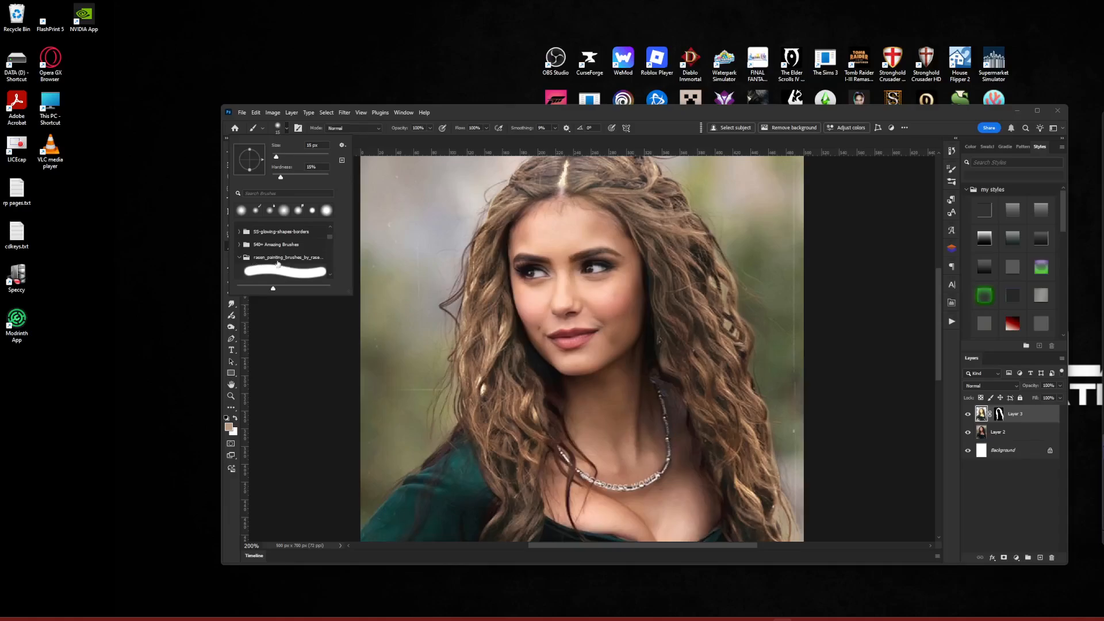
pyautogui.scroll(-5, 290, 257)
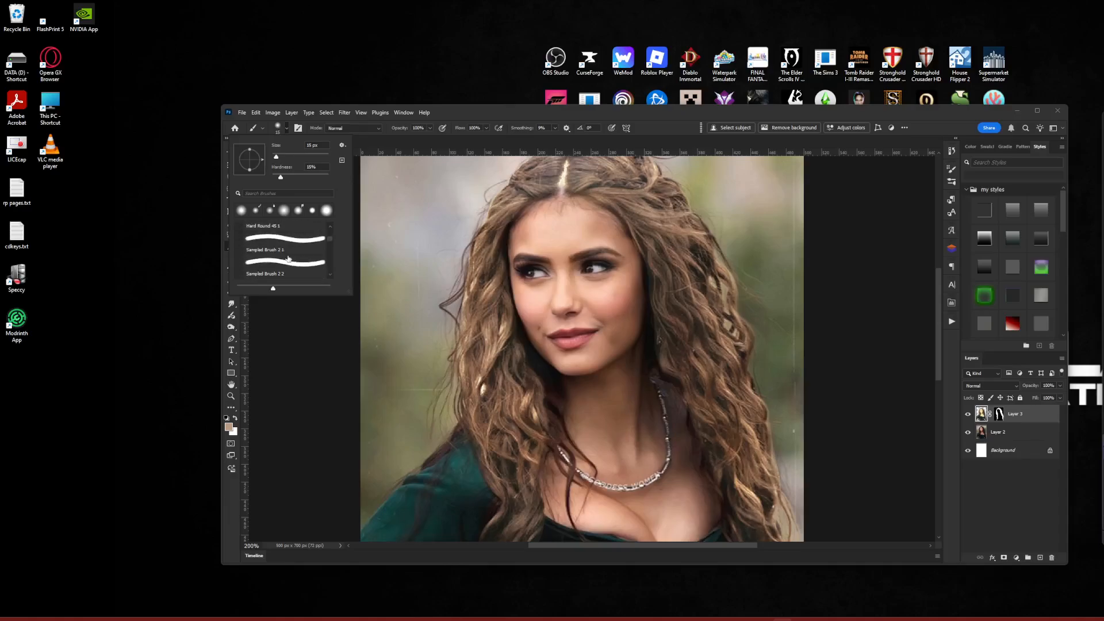
pyautogui.scroll(-2, 291, 256)
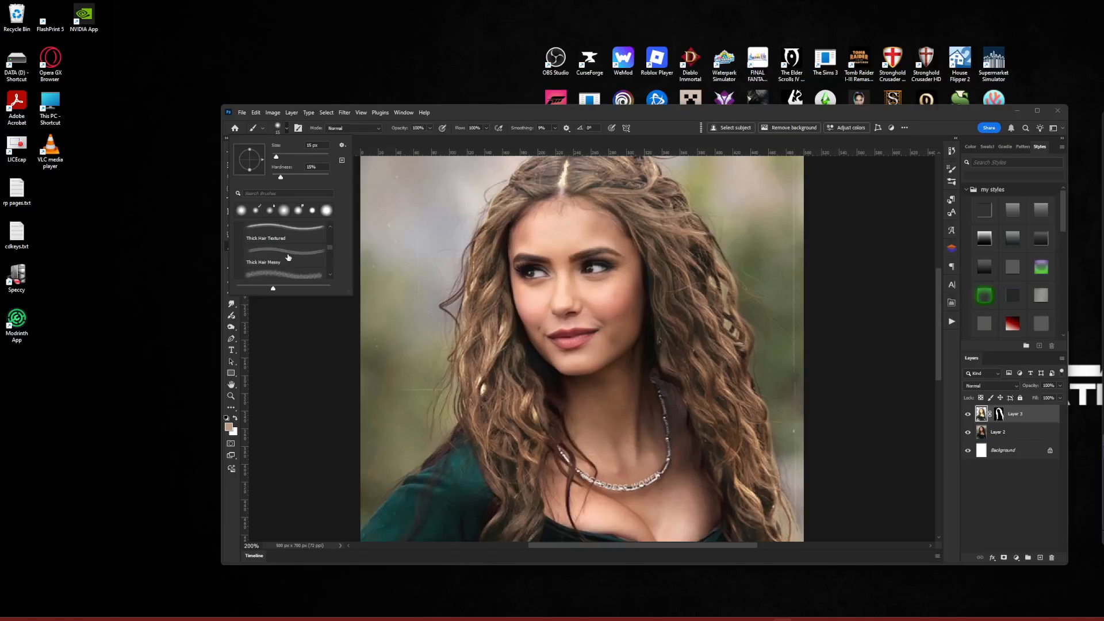
pyautogui.click(288, 235)
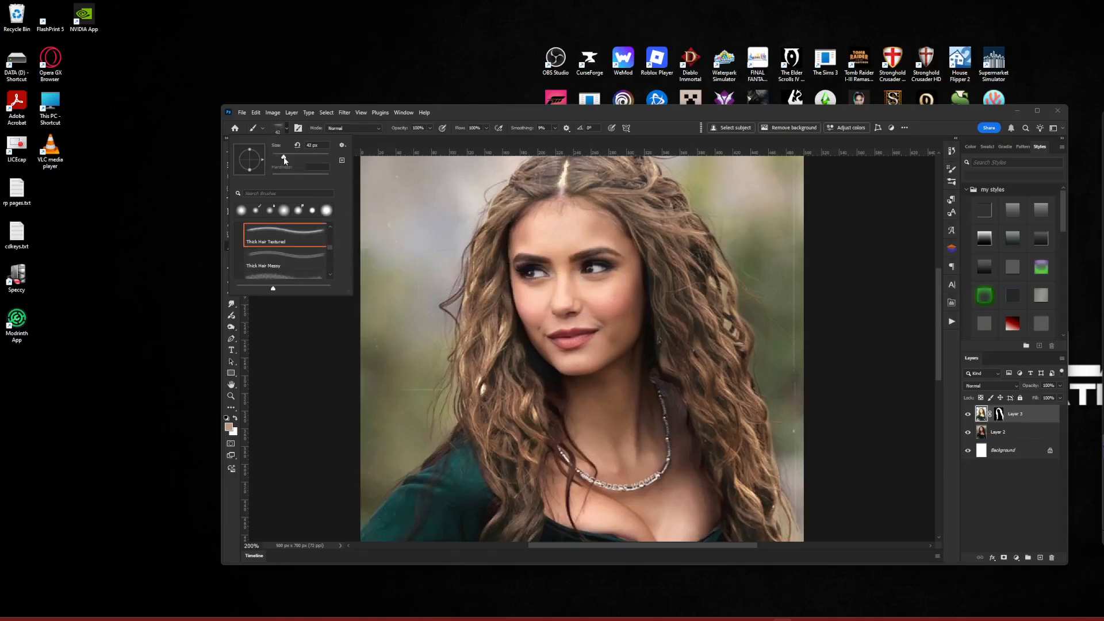
# Add a new layer above Layer 3 and paint light Thick Hair Textured strands down the hair on the picture's right side of the face
pyautogui.click(1040, 557)
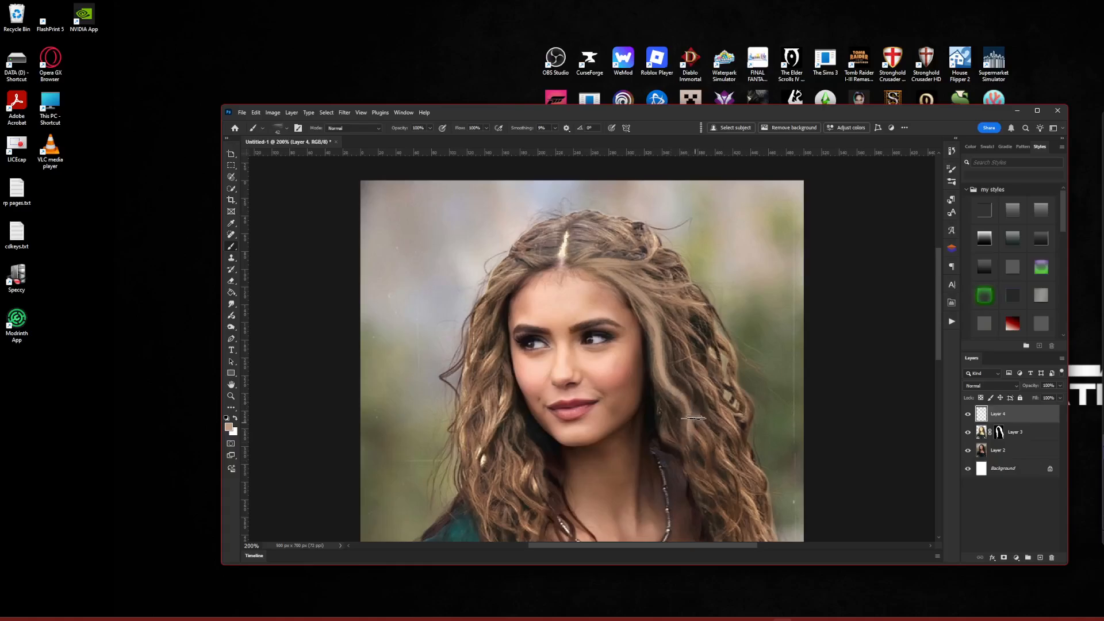
pyautogui.moveTo(694, 419)
pyautogui.mouseDown()
pyautogui.moveTo(706, 468)
pyautogui.moveTo(743, 514)
pyautogui.mouseUp()
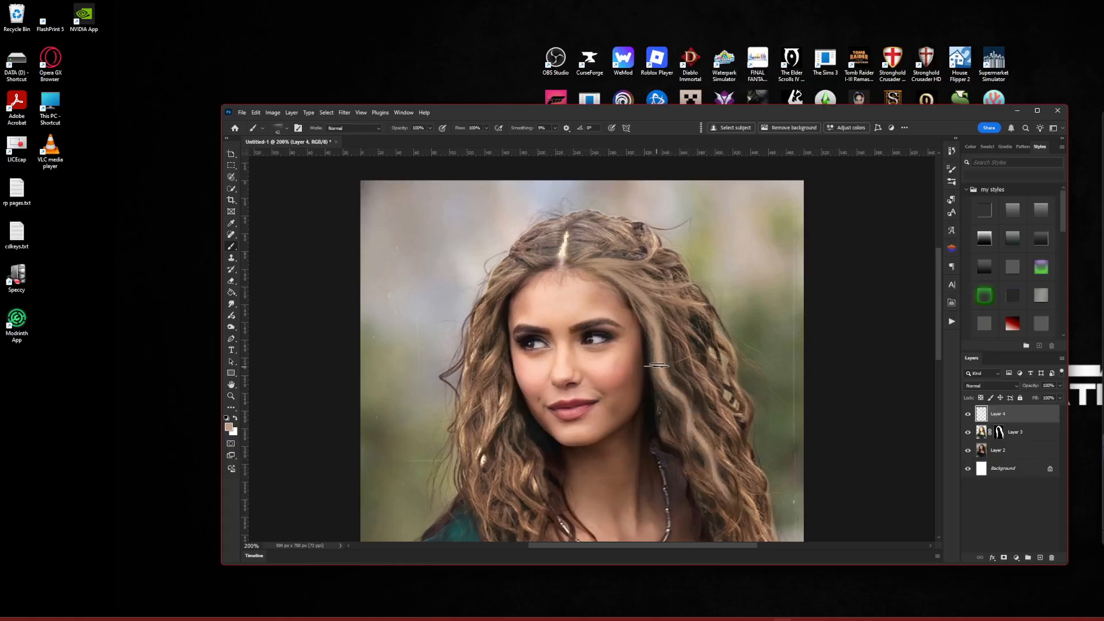
pyautogui.moveTo(656, 364)
pyautogui.mouseDown()
pyautogui.moveTo(682, 429)
pyautogui.moveTo(659, 392)
pyautogui.moveTo(663, 436)
pyautogui.moveTo(668, 423)
pyautogui.moveTo(697, 476)
pyautogui.mouseUp()
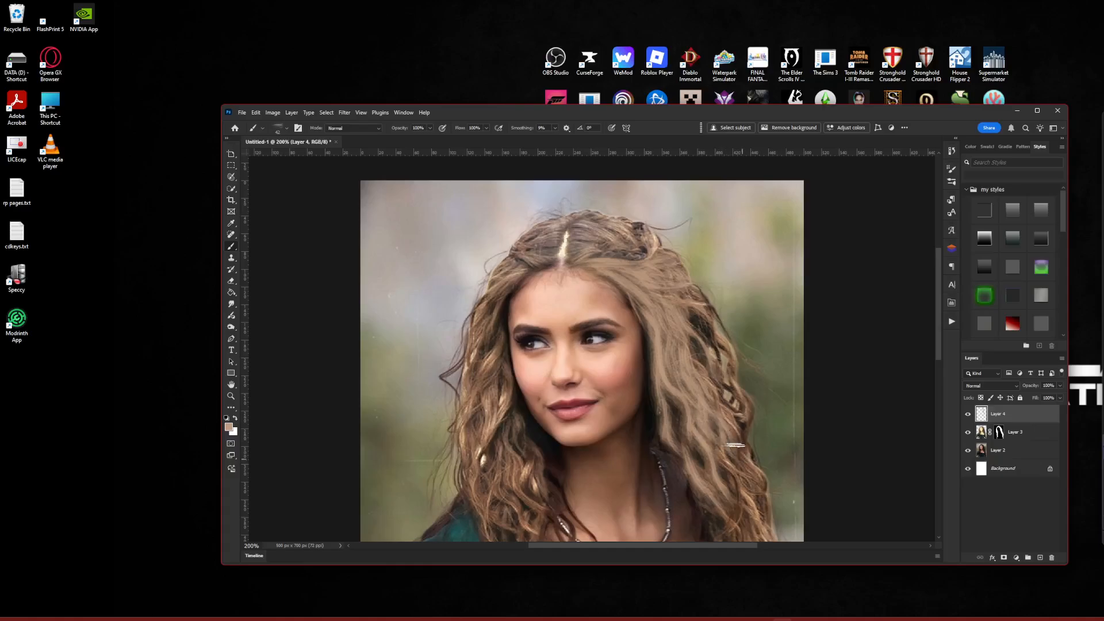
pyautogui.scroll(-1, 779, 414)
pyautogui.hotkey('ctrl', '-')
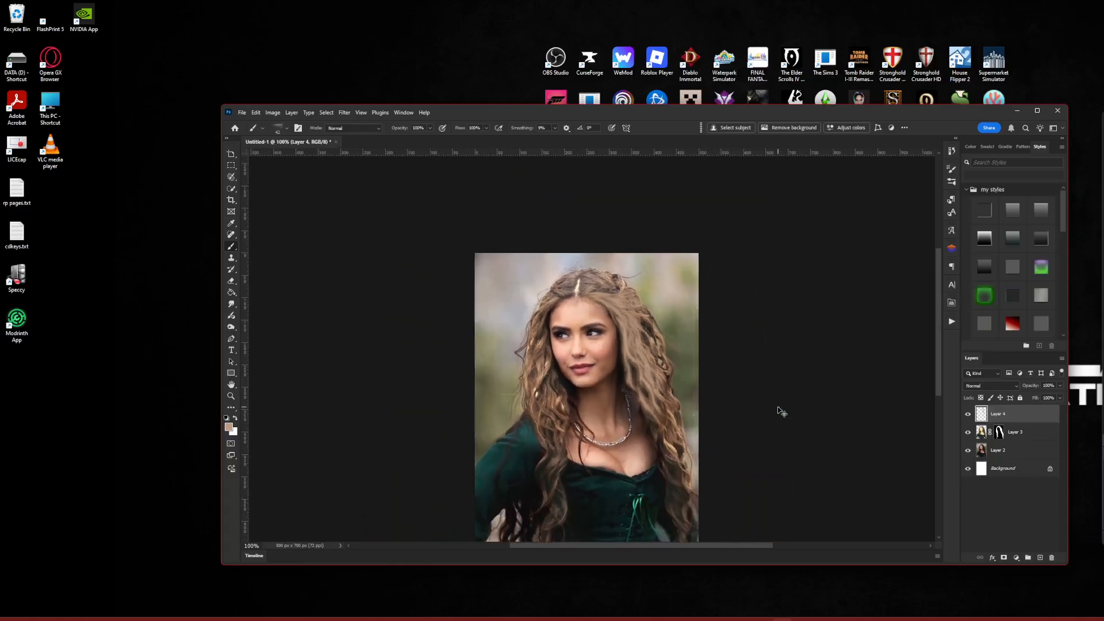
# Paint light hair strands over the hair on the picture's left side of the face, from the temple down to neck level
pyautogui.hotkey('ctrl', '+')
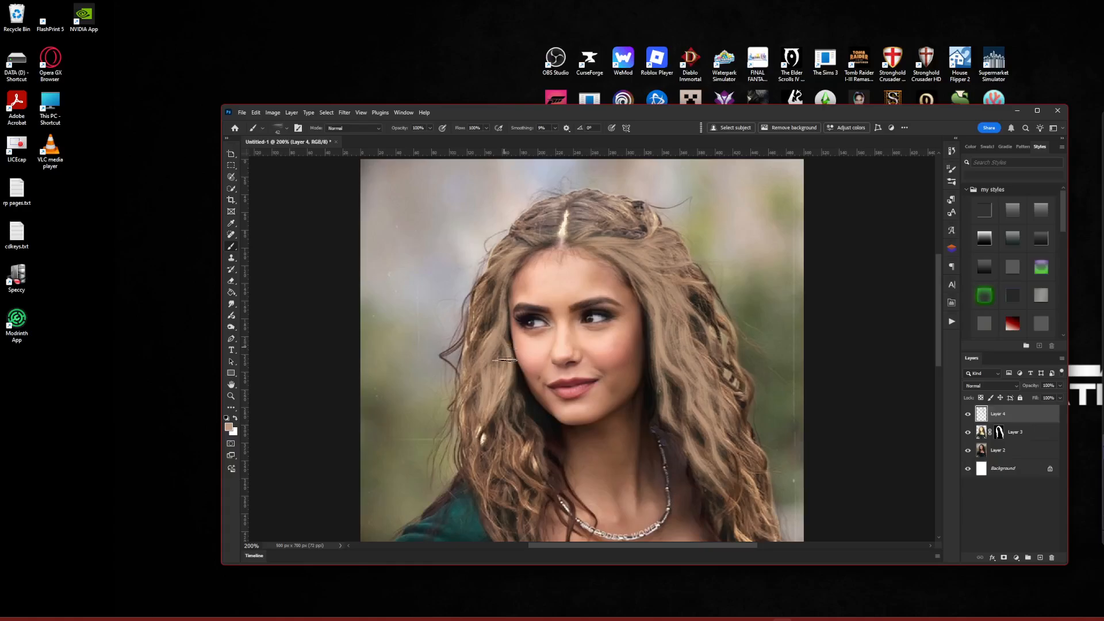
pyautogui.moveTo(506, 357); pyautogui.dragTo(474, 400)
pyautogui.moveTo(495, 275); pyautogui.dragTo(462, 355)
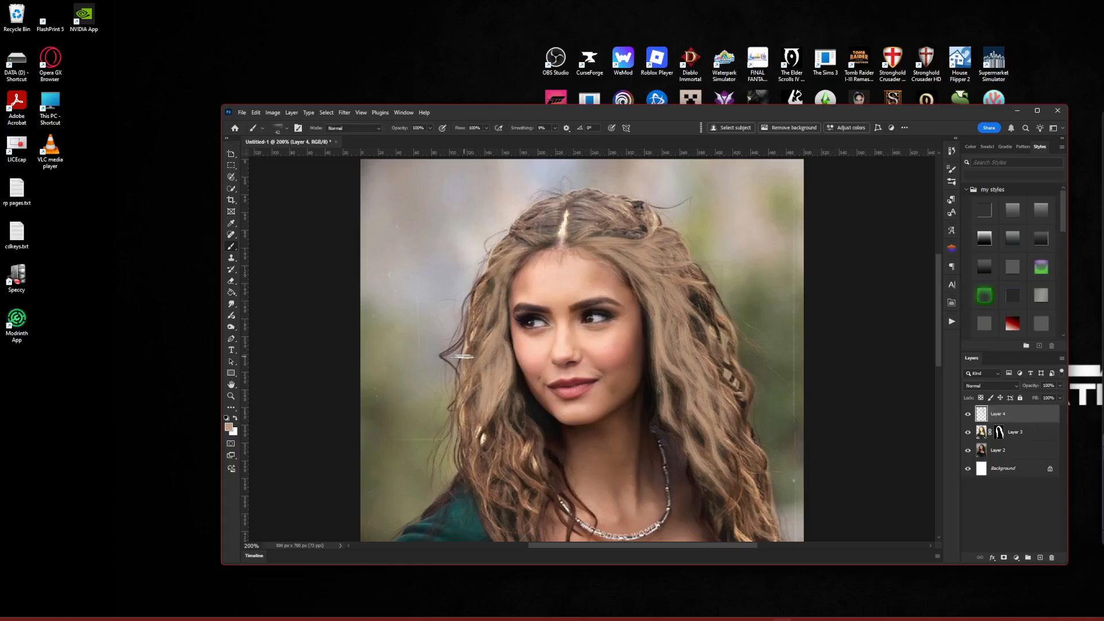
pyautogui.moveTo(498, 314); pyautogui.dragTo(470, 368)
pyautogui.moveTo(495, 288); pyautogui.dragTo(469, 344)
pyautogui.moveTo(489, 289)
pyautogui.mouseDown()
pyautogui.moveTo(477, 355)
pyautogui.moveTo(468, 327)
pyautogui.moveTo(476, 376)
pyautogui.moveTo(459, 427)
pyautogui.mouseUp()
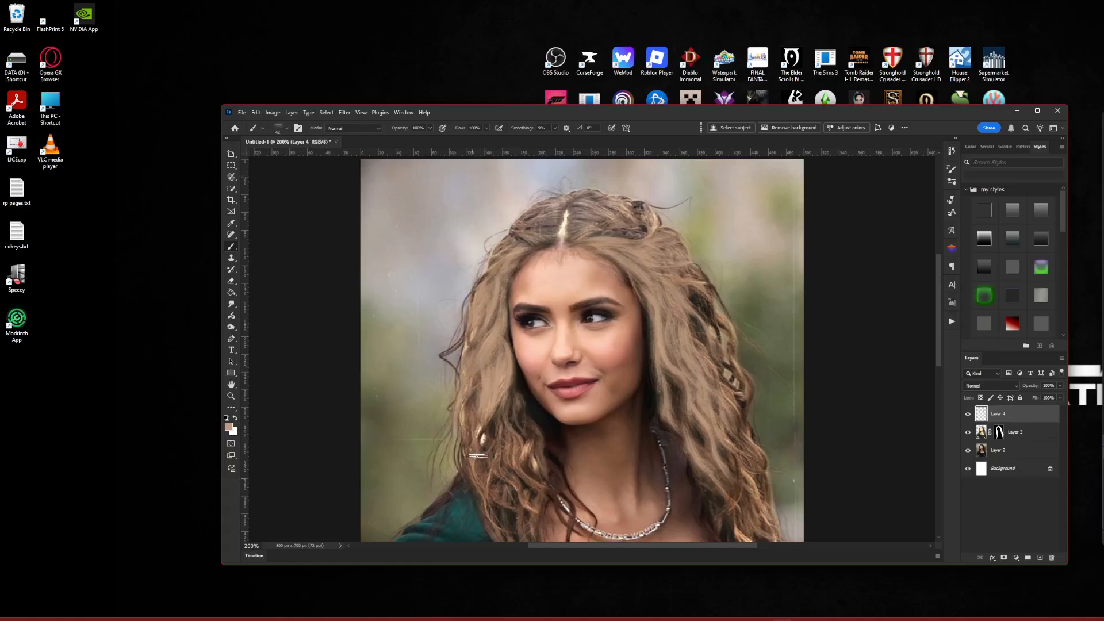
pyautogui.moveTo(466, 388); pyautogui.dragTo(462, 446)
pyautogui.moveTo(477, 374)
pyautogui.mouseDown()
pyautogui.moveTo(474, 463)
pyautogui.moveTo(476, 440)
pyautogui.mouseUp()
# Paint light hair strands across the crown, from the parting over to the right side of the head
pyautogui.scroll(3, 537, 282)
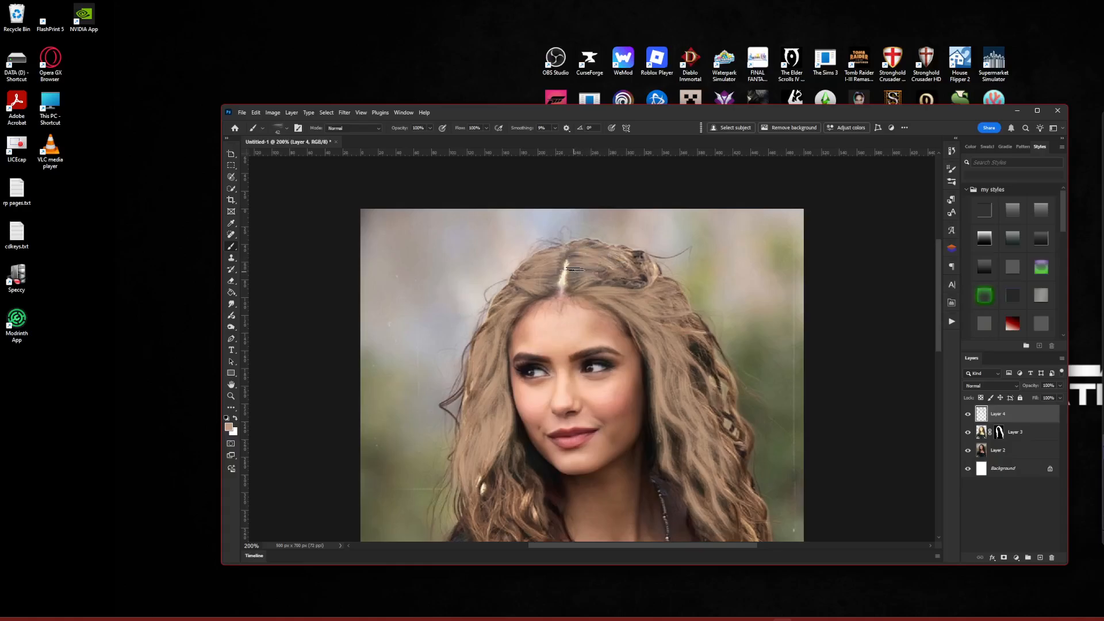
pyautogui.moveTo(572, 280)
pyautogui.mouseDown()
pyautogui.moveTo(647, 275)
pyautogui.moveTo(607, 267)
pyautogui.moveTo(662, 270)
pyautogui.mouseUp()
pyautogui.moveTo(602, 253)
pyautogui.mouseDown()
pyautogui.moveTo(648, 265)
pyautogui.moveTo(594, 244)
pyautogui.moveTo(654, 257)
pyautogui.moveTo(623, 255)
pyautogui.moveTo(656, 264)
pyautogui.moveTo(637, 261)
pyautogui.moveTo(652, 292)
pyautogui.moveTo(596, 285)
pyautogui.moveTo(653, 281)
pyautogui.mouseUp()
# Enlarge the hair brush and paint light strands along the outer edge of the hair on the picture's right side
pyautogui.scroll(-4, 743, 393)
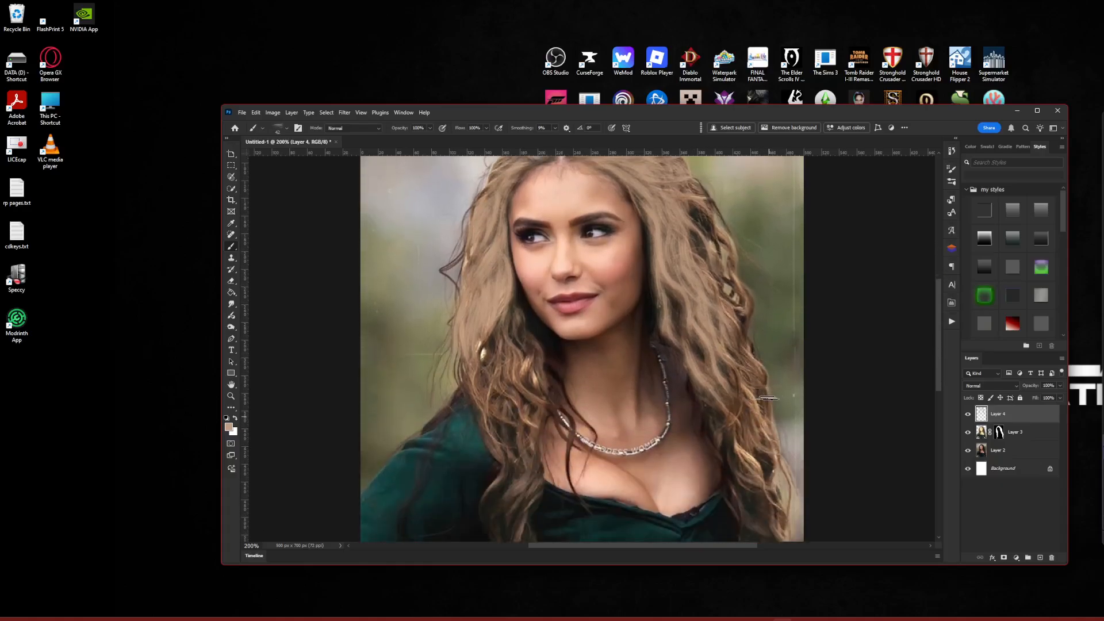
pyautogui.click(287, 130)
pyautogui.moveTo(293, 156); pyautogui.dragTo(290, 156)
pyautogui.moveTo(684, 234)
pyautogui.mouseDown()
pyautogui.moveTo(711, 274)
pyautogui.moveTo(690, 236)
pyautogui.moveTo(710, 331)
pyautogui.moveTo(686, 238)
pyautogui.moveTo(719, 320)
pyautogui.mouseUp()
pyautogui.moveTo(695, 252); pyautogui.dragTo(749, 337)
pyautogui.moveTo(701, 273)
pyautogui.mouseDown()
pyautogui.moveTo(723, 321)
pyautogui.moveTo(738, 323)
pyautogui.moveTo(726, 369)
pyautogui.moveTo(741, 324)
pyautogui.moveTo(748, 411)
pyautogui.moveTo(740, 349)
pyautogui.moveTo(782, 434)
pyautogui.moveTo(744, 367)
pyautogui.mouseUp()
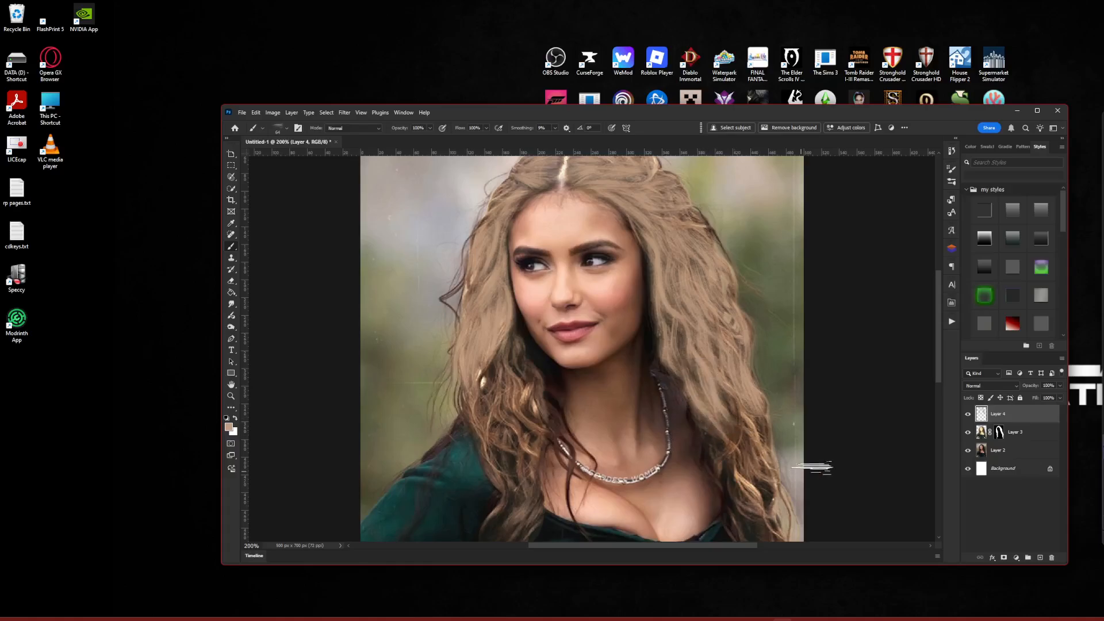
# Try the Hair Thick preset for solid light strands on the left curls and down the right-hand lock to its ends
pyautogui.scroll(-3, 805, 463)
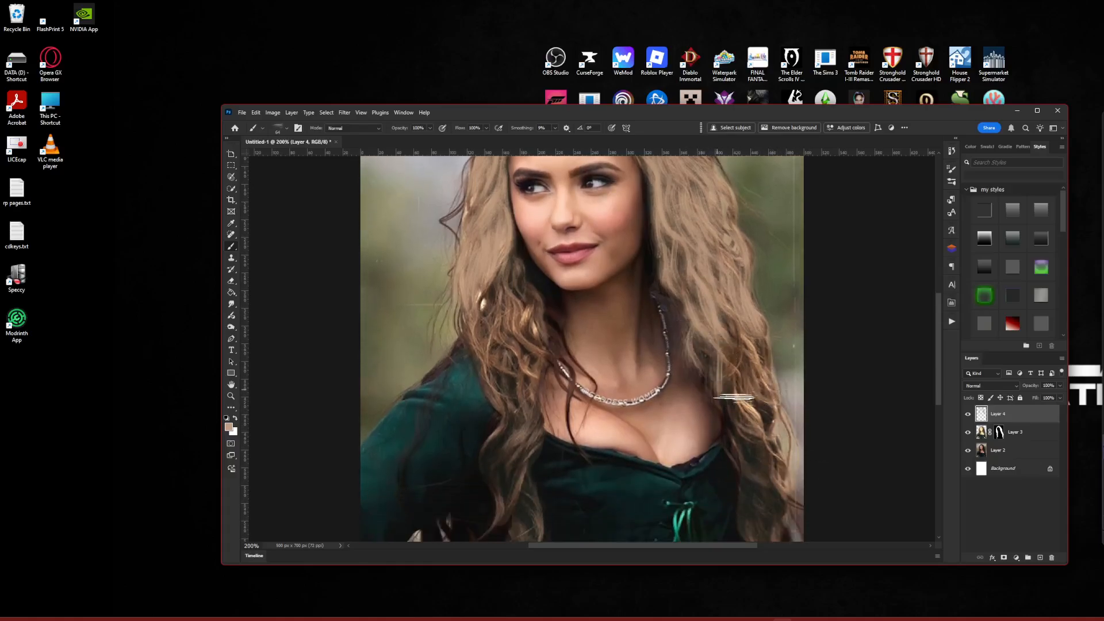
pyautogui.click(287, 128)
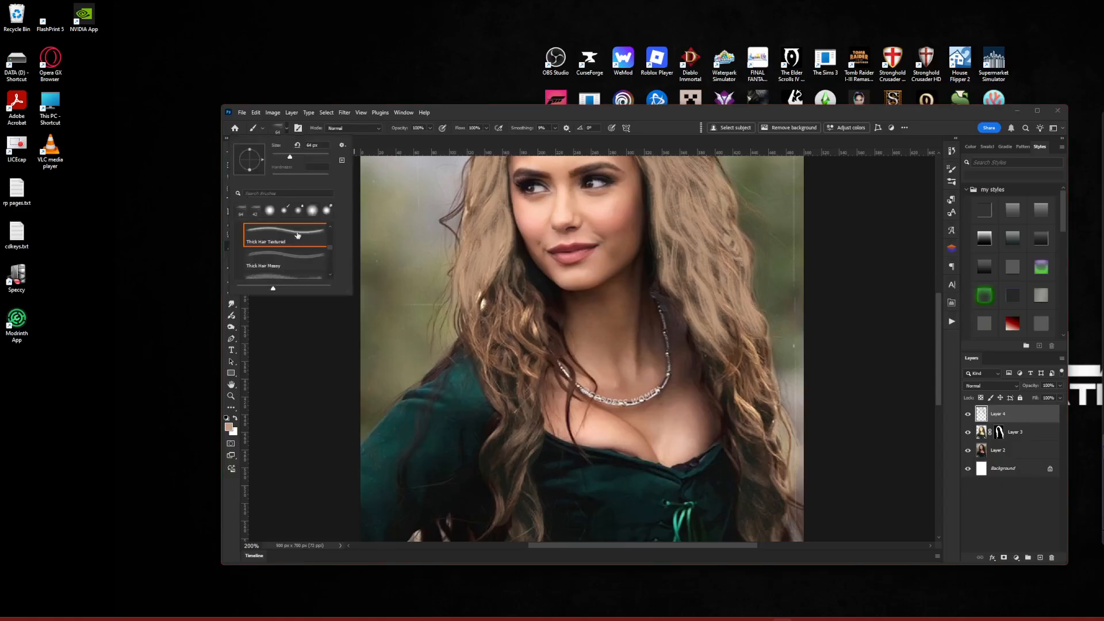
pyautogui.click(286, 233)
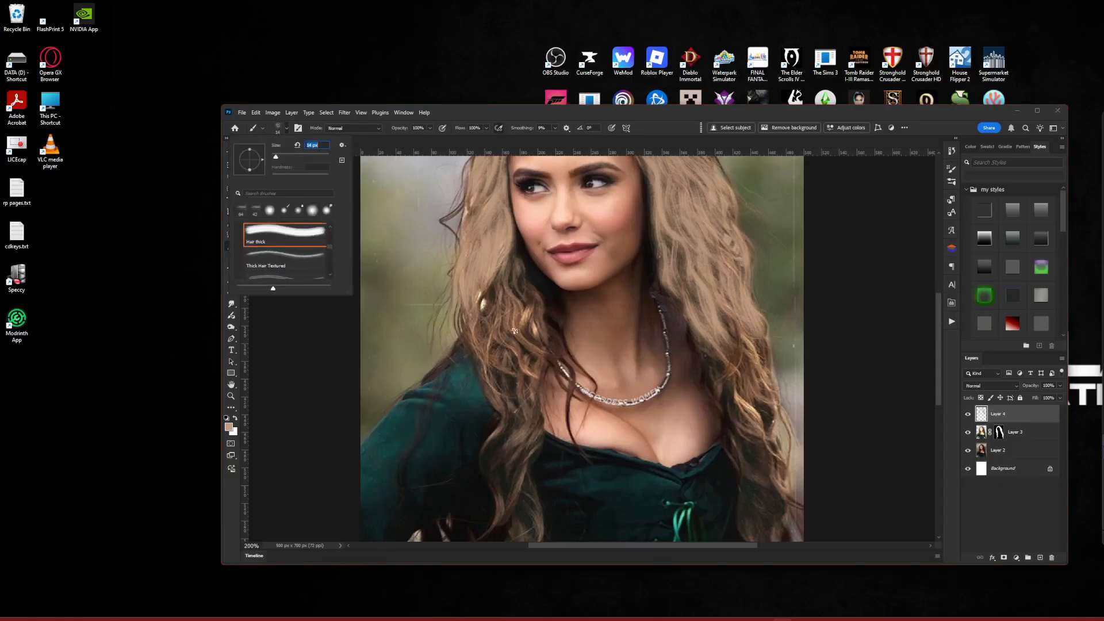
pyautogui.press('Return')
pyautogui.moveTo(509, 261)
pyautogui.mouseDown()
pyautogui.moveTo(533, 351)
pyautogui.moveTo(509, 272)
pyautogui.moveTo(518, 355)
pyautogui.moveTo(500, 275)
pyautogui.moveTo(509, 355)
pyautogui.mouseUp()
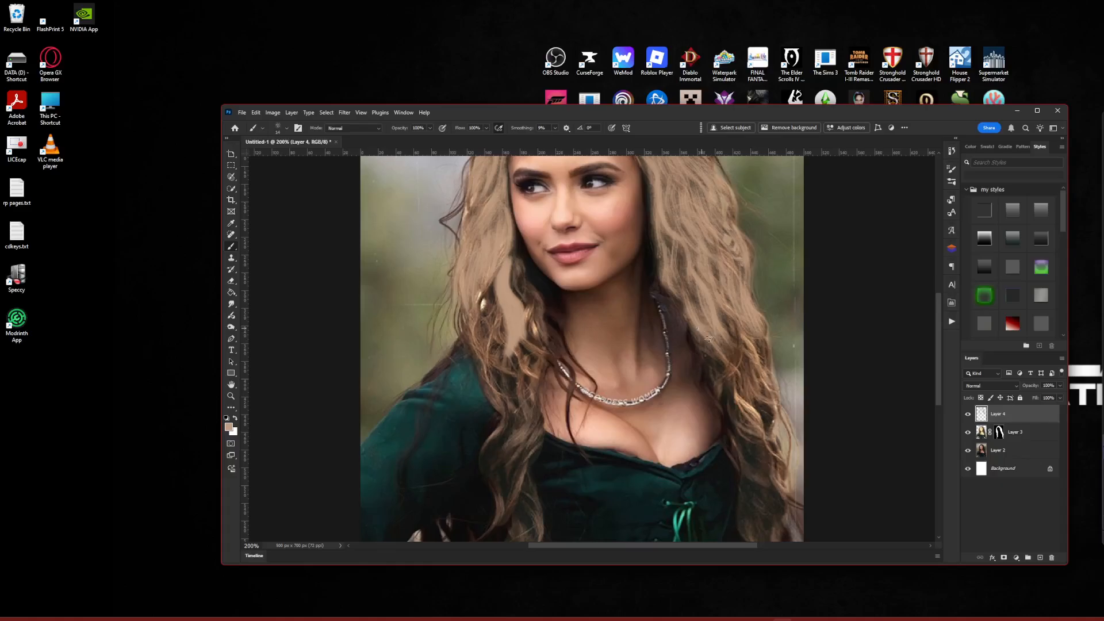
pyautogui.moveTo(695, 330)
pyautogui.mouseDown()
pyautogui.moveTo(739, 363)
pyautogui.moveTo(697, 353)
pyautogui.moveTo(705, 385)
pyautogui.moveTo(736, 392)
pyautogui.moveTo(698, 334)
pyautogui.moveTo(715, 381)
pyautogui.moveTo(729, 378)
pyautogui.moveTo(716, 396)
pyautogui.moveTo(732, 403)
pyautogui.moveTo(713, 400)
pyautogui.moveTo(776, 435)
pyautogui.moveTo(726, 414)
pyautogui.moveTo(782, 465)
pyautogui.moveTo(732, 441)
pyautogui.moveTo(770, 487)
pyautogui.mouseUp()
pyautogui.moveTo(733, 432); pyautogui.dragTo(749, 467)
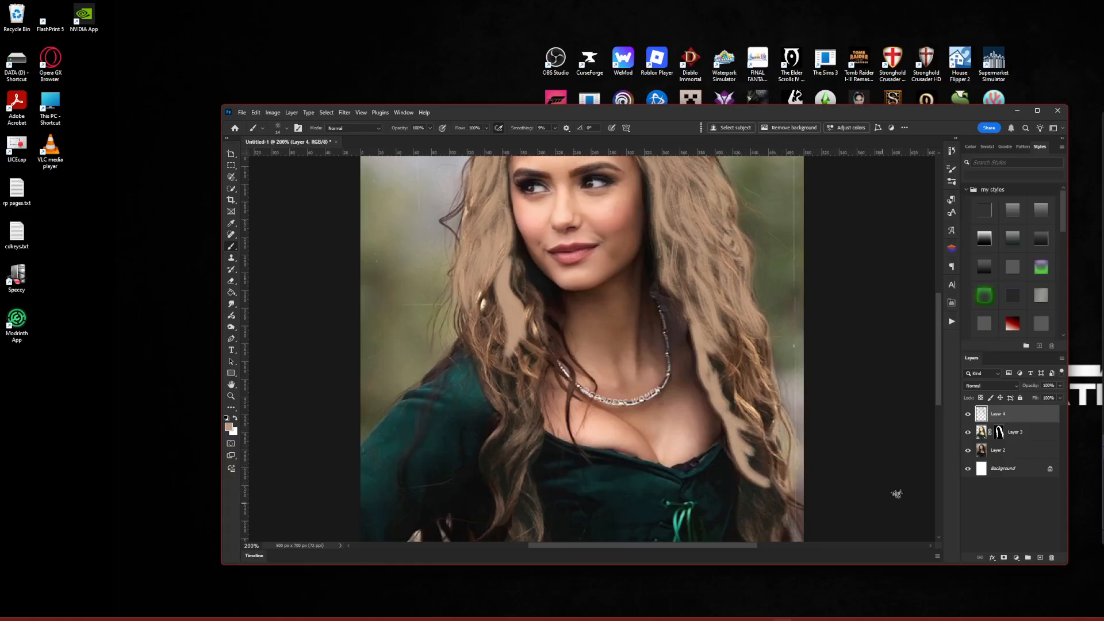
pyautogui.scroll(-3, 905, 460)
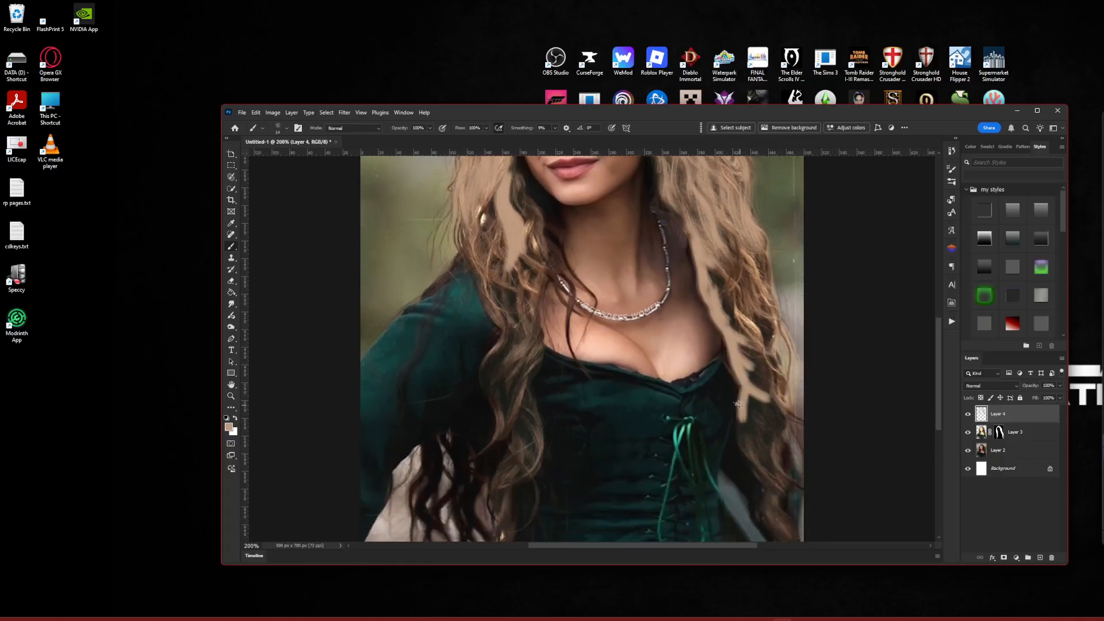
pyautogui.moveTo(740, 405)
pyautogui.mouseDown()
pyautogui.moveTo(799, 482)
pyautogui.moveTo(734, 444)
pyautogui.moveTo(803, 485)
pyautogui.moveTo(748, 461)
pyautogui.moveTo(791, 490)
pyautogui.moveTo(758, 477)
pyautogui.moveTo(786, 496)
pyautogui.mouseUp()
# Try extra Hair Thick strokes on the hair beside the right side of the face
pyautogui.scroll(5, 731, 425)
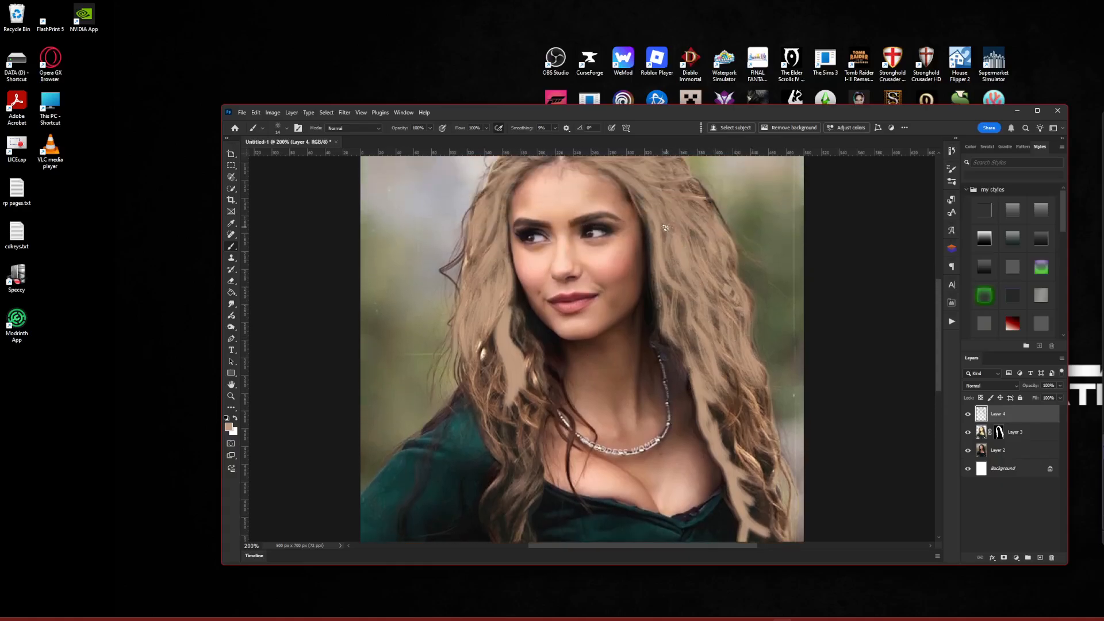
pyautogui.moveTo(666, 228); pyautogui.dragTo(684, 354)
pyautogui.moveTo(667, 289); pyautogui.dragTo(687, 332)
pyautogui.hotkey('ctrl', 'z')
pyautogui.moveTo(663, 282); pyautogui.dragTo(688, 351)
# Undo all the strokes painted with the Hair Thick brush
pyautogui.hotkey('ctrl', 'z')
pyautogui.hotkey('ctrl', 'z')
pyautogui.hotkey('ctrl', 'z')
pyautogui.scroll(-3, 726, 441)
pyautogui.hotkey('ctrl', 'z')
pyautogui.hotkey('ctrl', 'z')
pyautogui.hotkey('ctrl', 'z')
pyautogui.hotkey('ctrl', 'z')
pyautogui.hotkey('ctrl', 'z')
pyautogui.hotkey('ctrl', 'z')
pyautogui.hotkey('ctrl', 'z')
pyautogui.hotkey('ctrl', 'z')
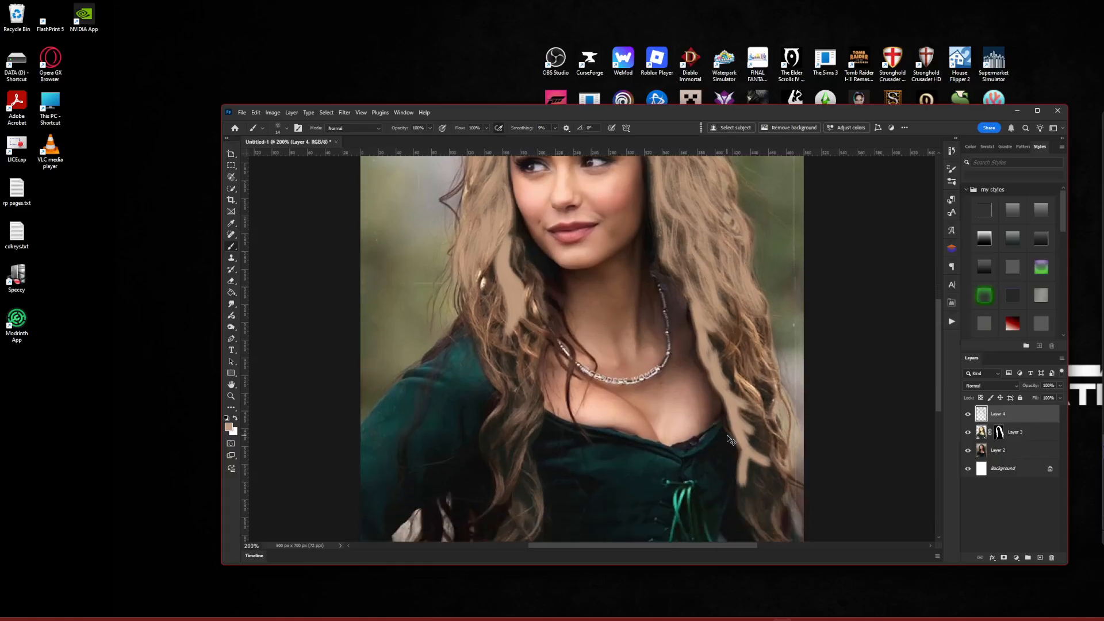
pyautogui.hotkey('ctrl', 'z')
pyautogui.hotkey('ctrl', 'z')
pyautogui.hotkey('ctrl', 'z')
pyautogui.hotkey('ctrl', 'z')
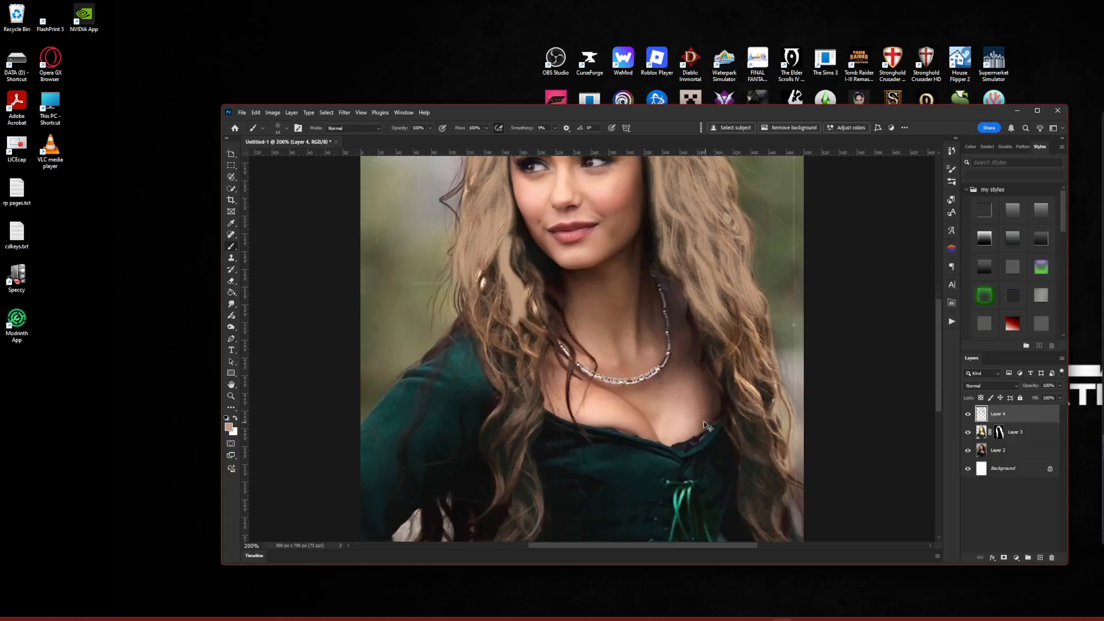
# Choose the Fine Hair Scatter preset at a smaller size and paint fine light strands over the ends of the right-hand lock
pyautogui.click(283, 128)
pyautogui.scroll(-4, 305, 247)
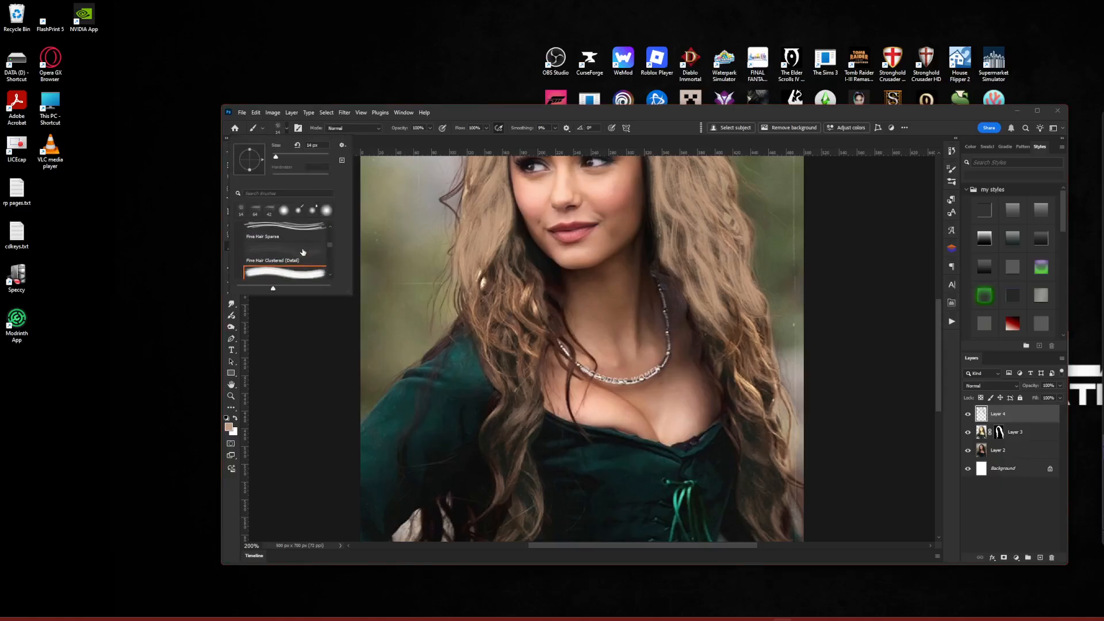
pyautogui.click(292, 239)
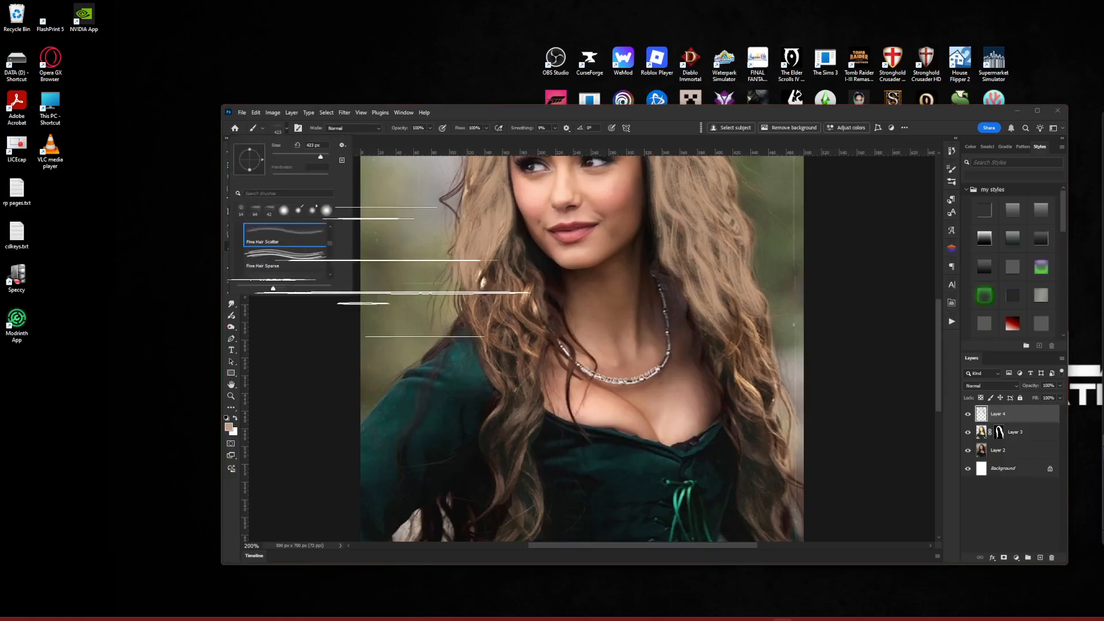
pyautogui.press('Return')
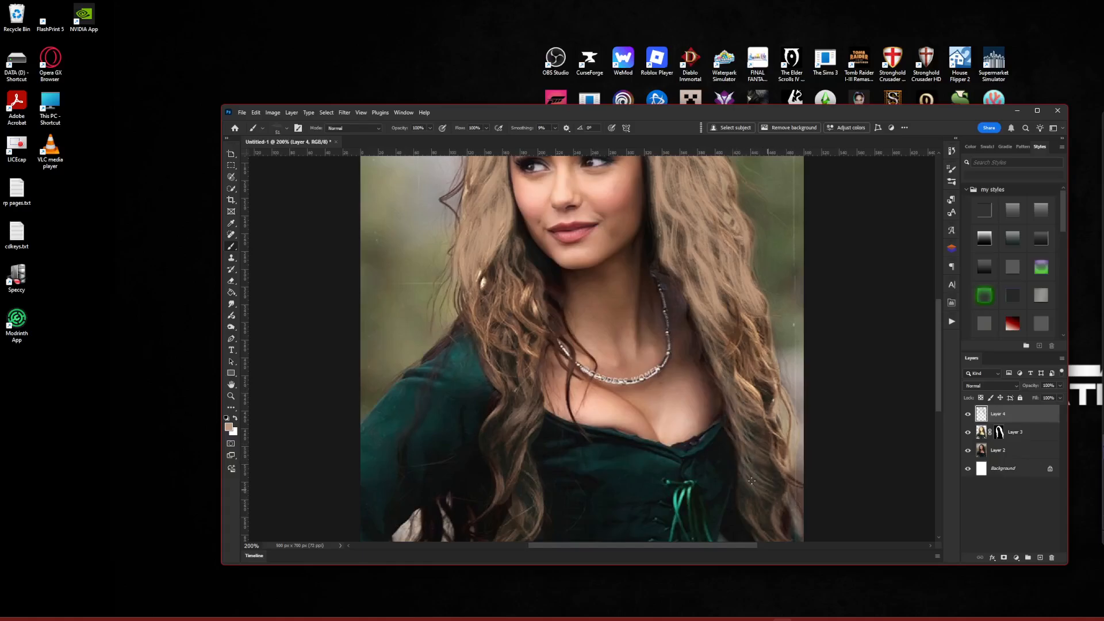
pyautogui.scroll(-2, 776, 461)
pyautogui.scroll(-3, 778, 462)
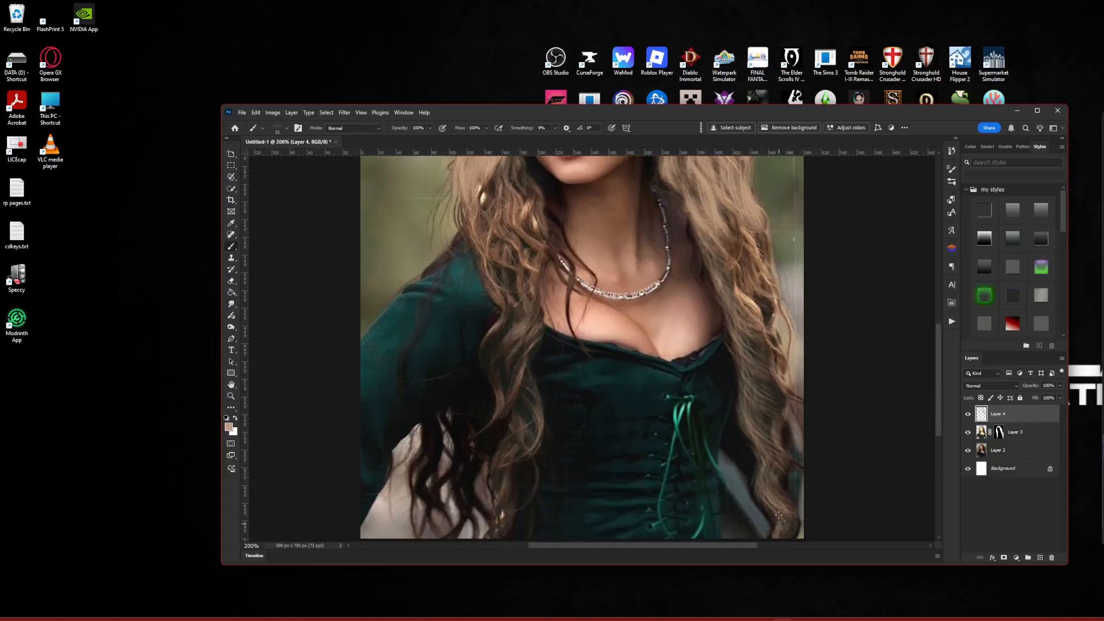
pyautogui.moveTo(775, 453)
pyautogui.mouseDown()
pyautogui.moveTo(773, 478)
pyautogui.moveTo(809, 505)
pyautogui.mouseUp()
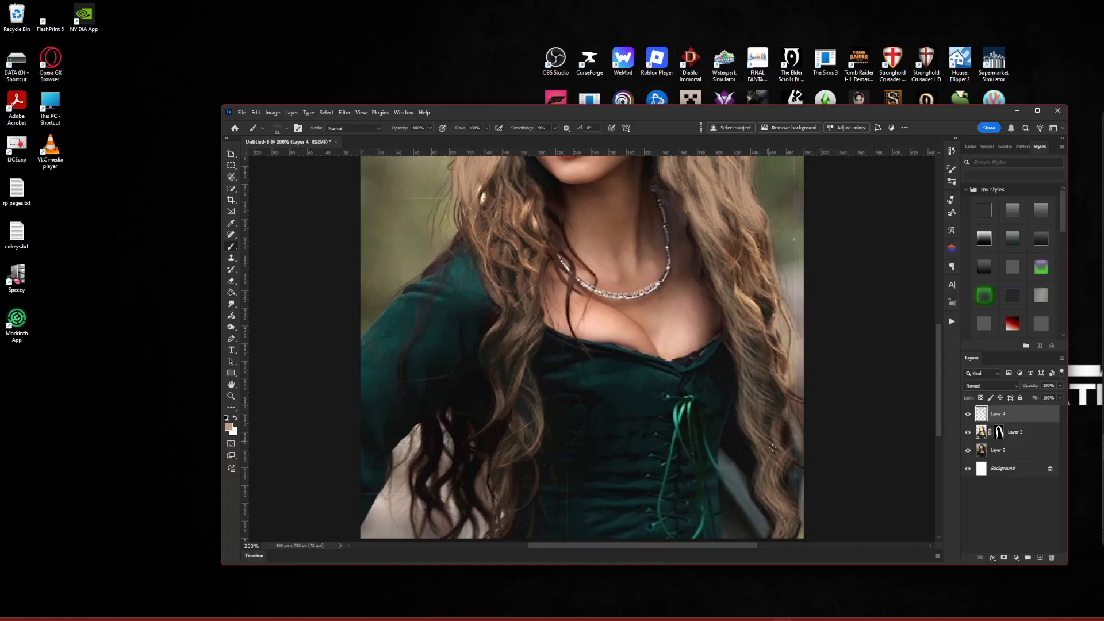
pyautogui.moveTo(772, 448); pyautogui.dragTo(771, 446)
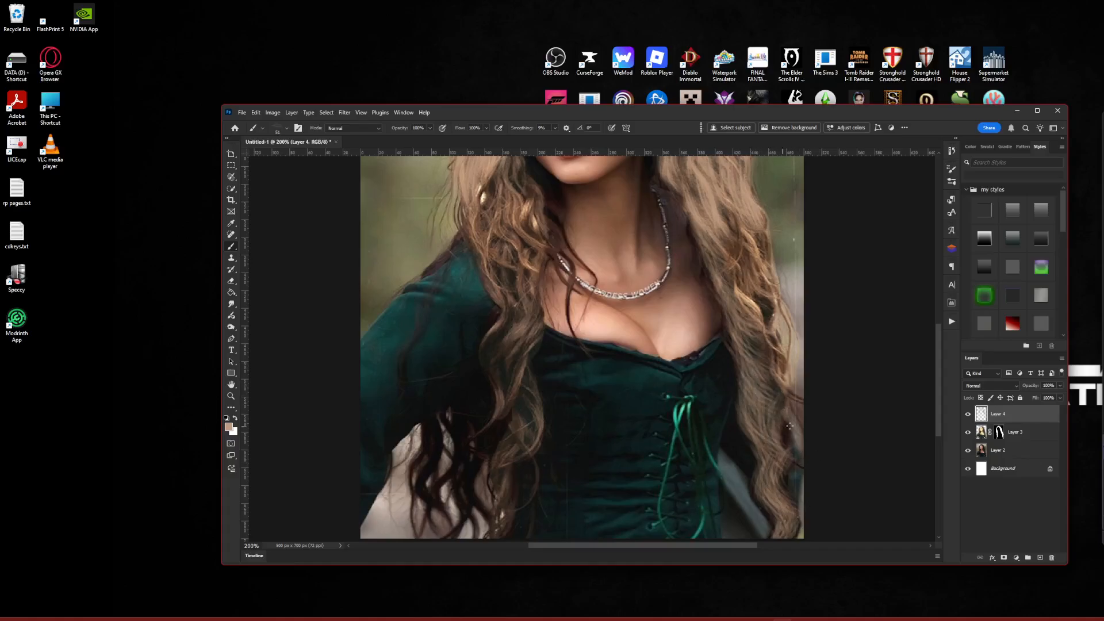
# Paint fine light strands over the middle of the right-hand lock beside the chest, blending it with the hair above
pyautogui.scroll(2, 747, 368)
pyautogui.scroll(2, 734, 349)
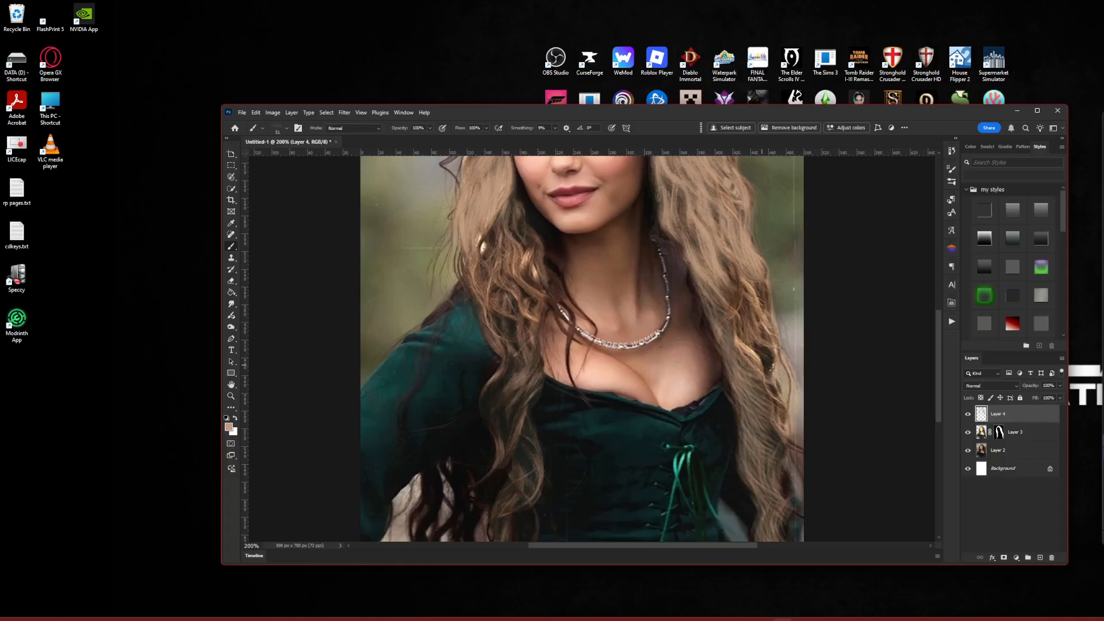
pyautogui.scroll(3, 773, 410)
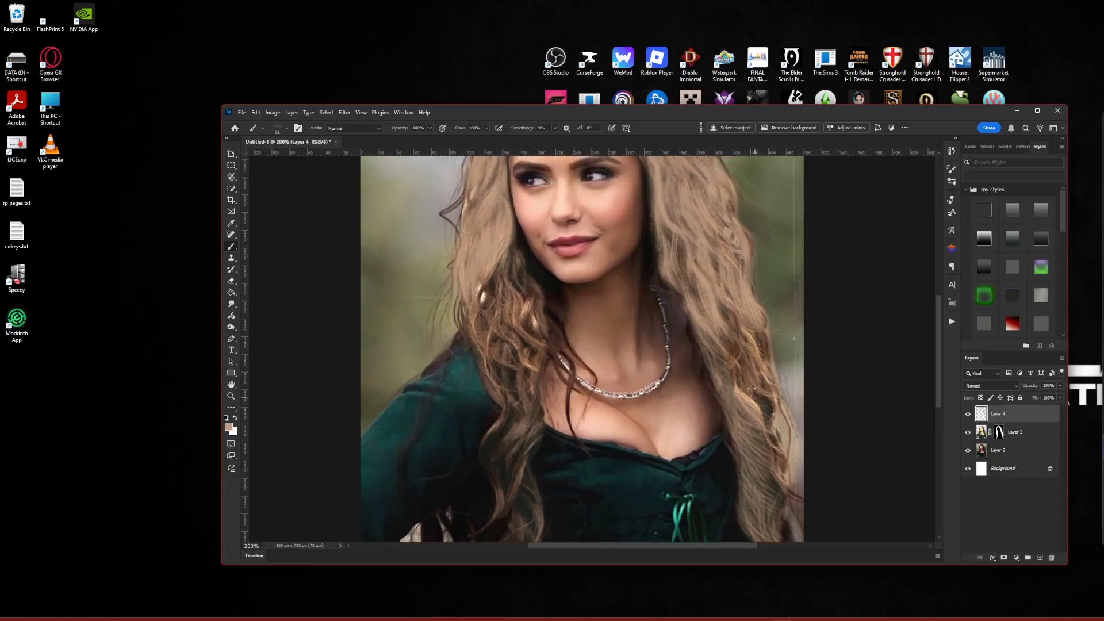
pyautogui.moveTo(748, 363)
pyautogui.mouseDown()
pyautogui.moveTo(733, 345)
pyautogui.moveTo(760, 391)
pyautogui.moveTo(762, 366)
pyautogui.moveTo(770, 374)
pyautogui.moveTo(779, 467)
pyautogui.mouseUp()
pyautogui.scroll(1, 598, 382)
pyautogui.scroll(8, 599, 381)
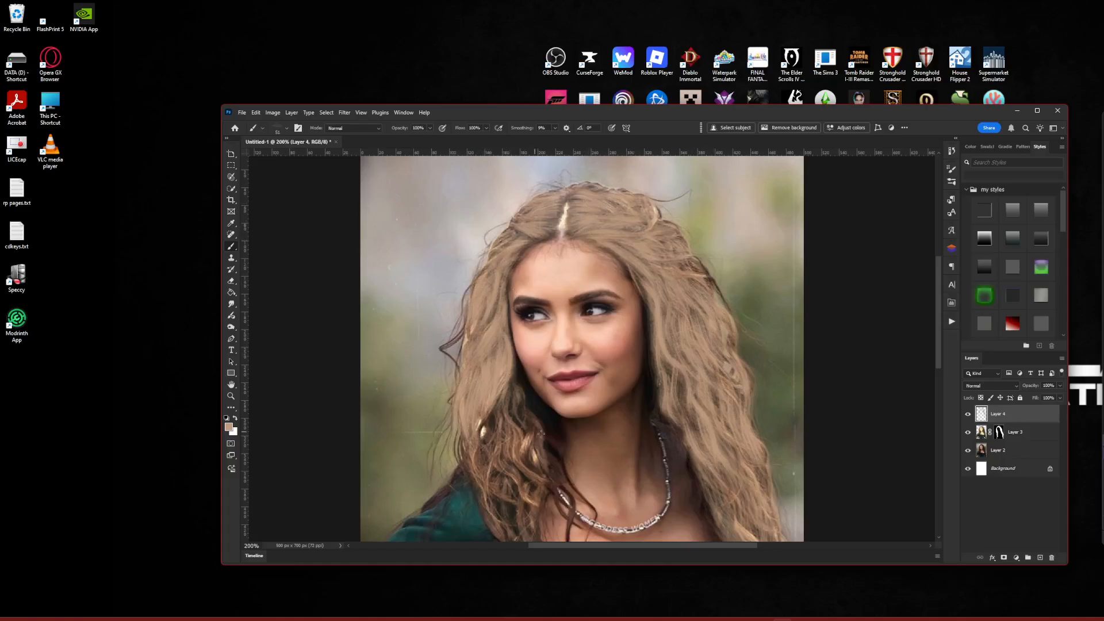
# Cover the curls on the picture's left side between chin and shoulder with repeated fine light hair strands
pyautogui.scroll(-8, 540, 434)
pyautogui.moveTo(463, 301)
pyautogui.mouseDown()
pyautogui.moveTo(478, 364)
pyautogui.moveTo(484, 357)
pyautogui.moveTo(518, 399)
pyautogui.mouseUp()
pyautogui.moveTo(486, 362); pyautogui.dragTo(512, 408)
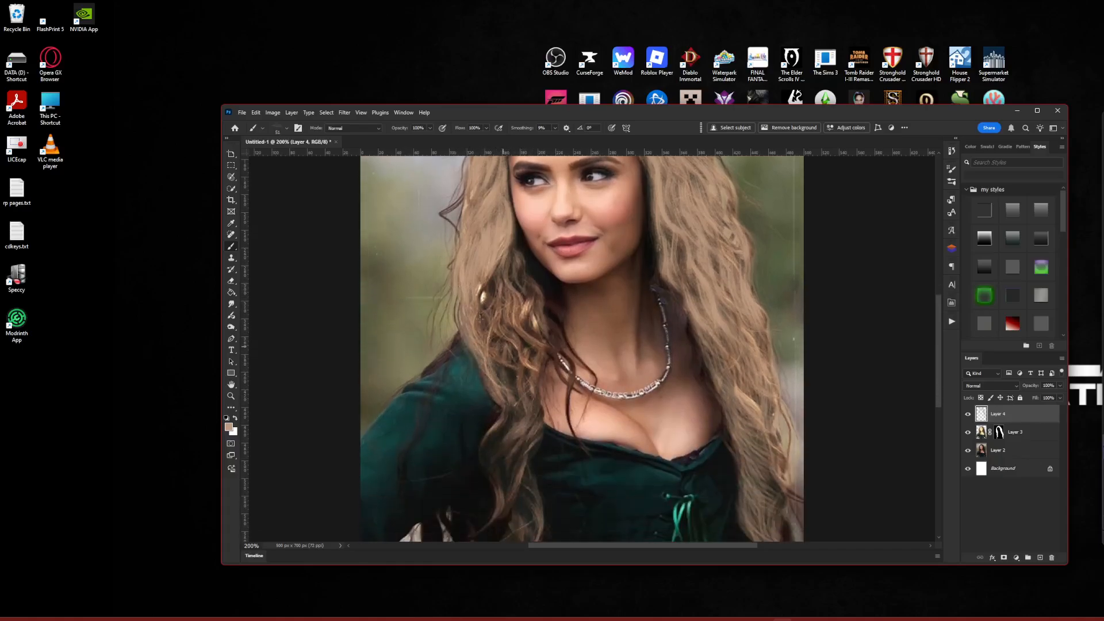
pyautogui.moveTo(493, 325); pyautogui.dragTo(500, 378)
pyautogui.moveTo(487, 281); pyautogui.dragTo(490, 314)
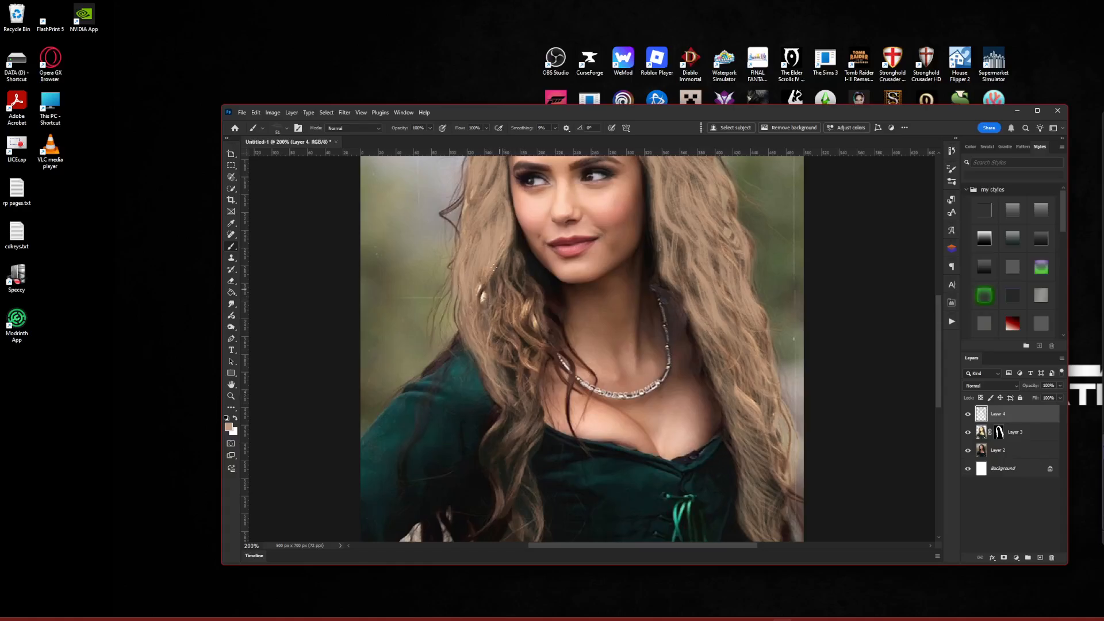
pyautogui.moveTo(494, 268)
pyautogui.mouseDown()
pyautogui.moveTo(495, 322)
pyautogui.moveTo(509, 306)
pyautogui.mouseUp()
pyautogui.moveTo(505, 260)
pyautogui.mouseDown()
pyautogui.moveTo(536, 333)
pyautogui.moveTo(527, 387)
pyautogui.mouseUp()
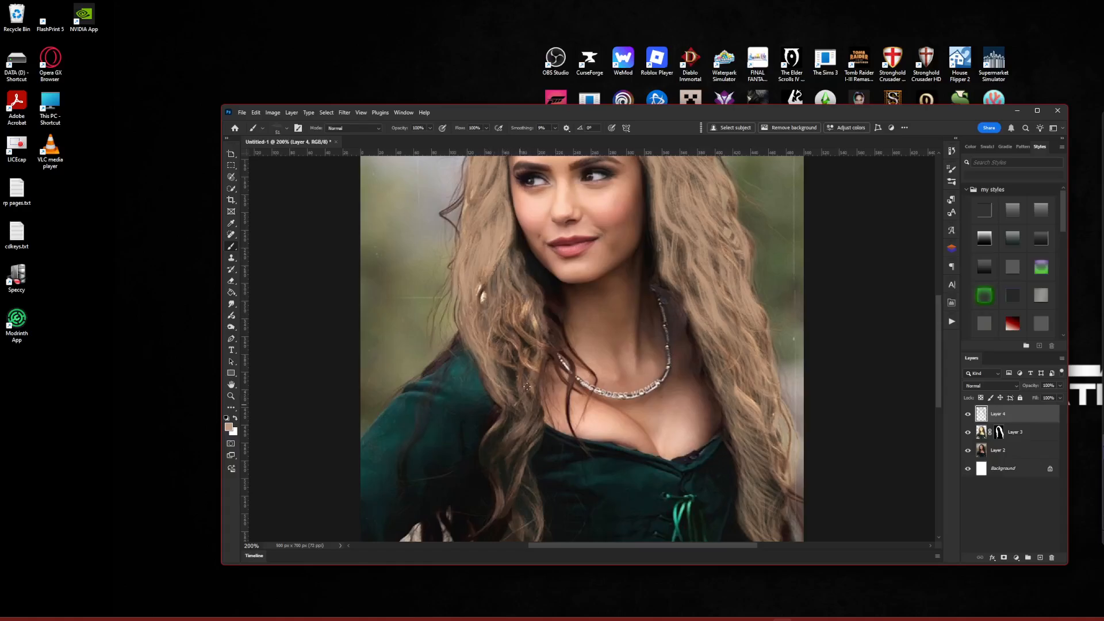
pyautogui.moveTo(534, 333); pyautogui.dragTo(522, 406)
pyautogui.moveTo(519, 298); pyautogui.dragTo(534, 319)
pyautogui.moveTo(509, 320); pyautogui.dragTo(519, 415)
pyautogui.moveTo(507, 272); pyautogui.dragTo(521, 309)
pyautogui.moveTo(497, 315)
pyautogui.mouseDown()
pyautogui.moveTo(511, 389)
pyautogui.moveTo(522, 371)
pyautogui.mouseUp()
pyautogui.moveTo(503, 283); pyautogui.dragTo(517, 376)
pyautogui.moveTo(499, 320); pyautogui.dragTo(507, 375)
pyautogui.moveTo(507, 305); pyautogui.dragTo(518, 392)
pyautogui.moveTo(500, 271)
pyautogui.mouseDown()
pyautogui.moveTo(522, 416)
pyautogui.moveTo(538, 368)
pyautogui.mouseUp()
pyautogui.moveTo(509, 249); pyautogui.dragTo(529, 302)
# Continue the fine light strands down the left-hand lock over the bodice to its ends at the bottom of the picture
pyautogui.moveTo(526, 331)
pyautogui.mouseDown()
pyautogui.moveTo(544, 423)
pyautogui.moveTo(507, 476)
pyautogui.mouseUp()
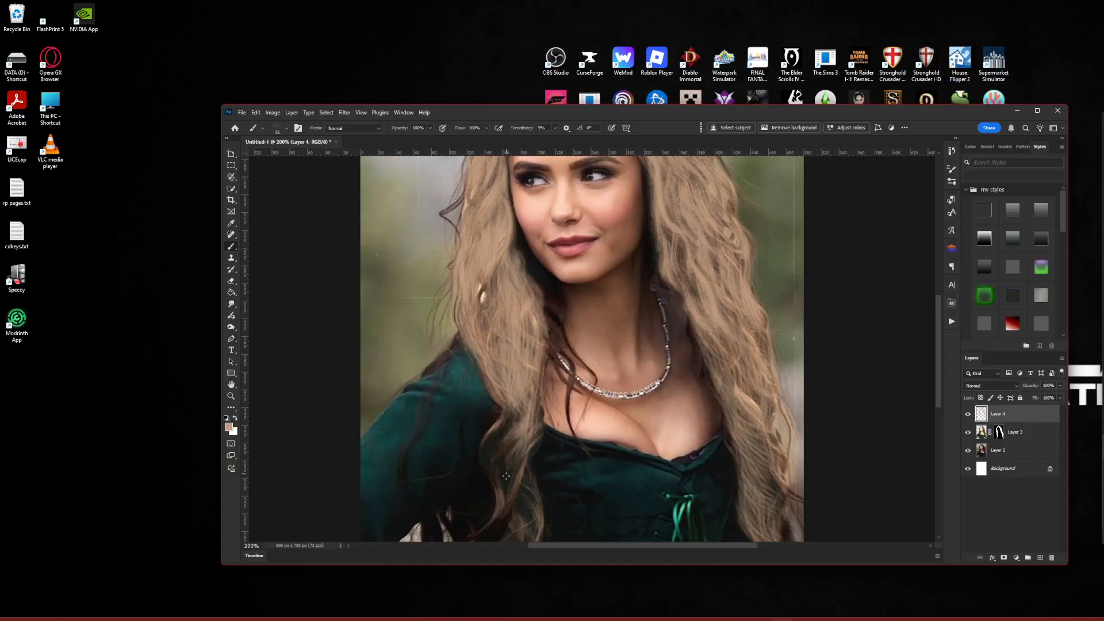
pyautogui.moveTo(520, 436); pyautogui.dragTo(506, 515)
pyautogui.moveTo(530, 408)
pyautogui.mouseDown()
pyautogui.moveTo(510, 520)
pyautogui.moveTo(518, 477)
pyautogui.moveTo(482, 504)
pyautogui.mouseUp()
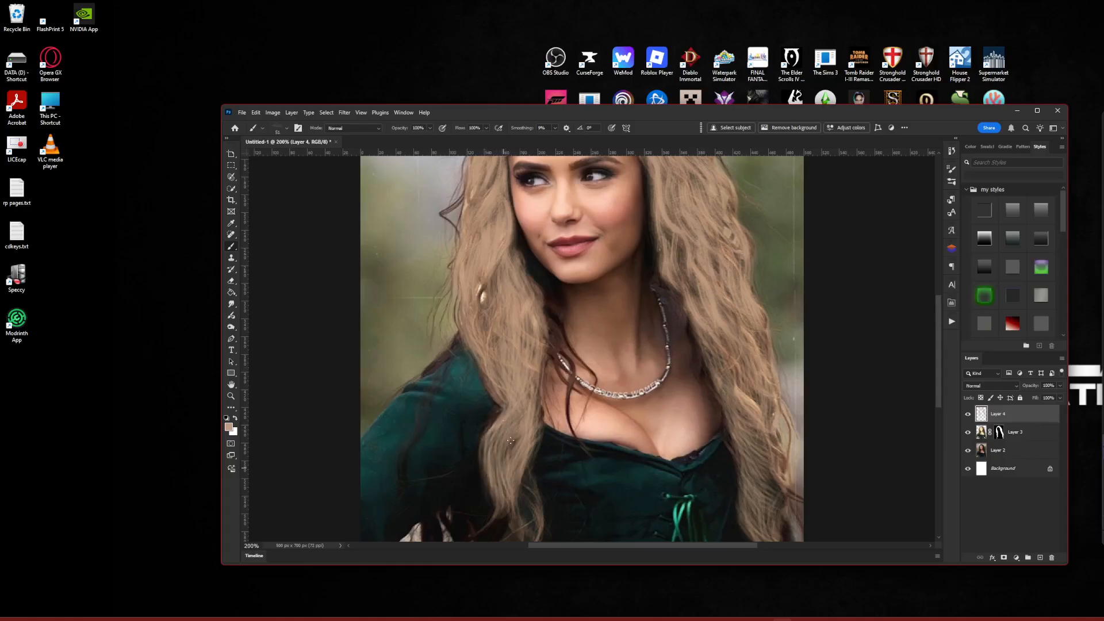
pyautogui.scroll(-5, 509, 420)
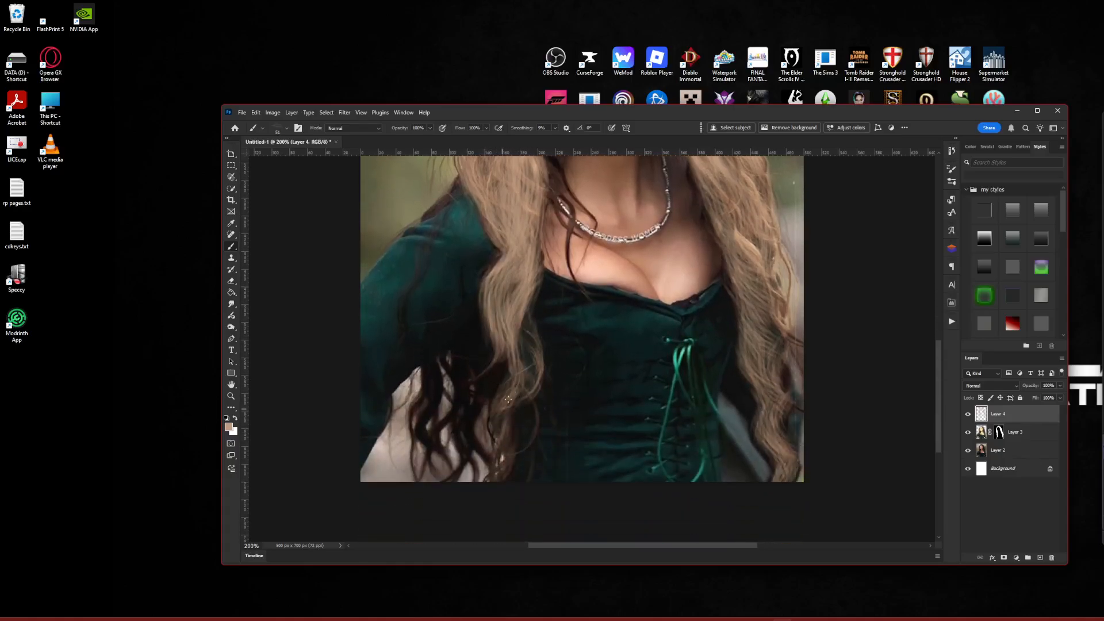
pyautogui.moveTo(514, 371); pyautogui.dragTo(505, 474)
pyautogui.moveTo(508, 431); pyautogui.dragTo(500, 478)
pyautogui.moveTo(512, 384); pyautogui.dragTo(497, 477)
pyautogui.moveTo(509, 424); pyautogui.dragTo(502, 476)
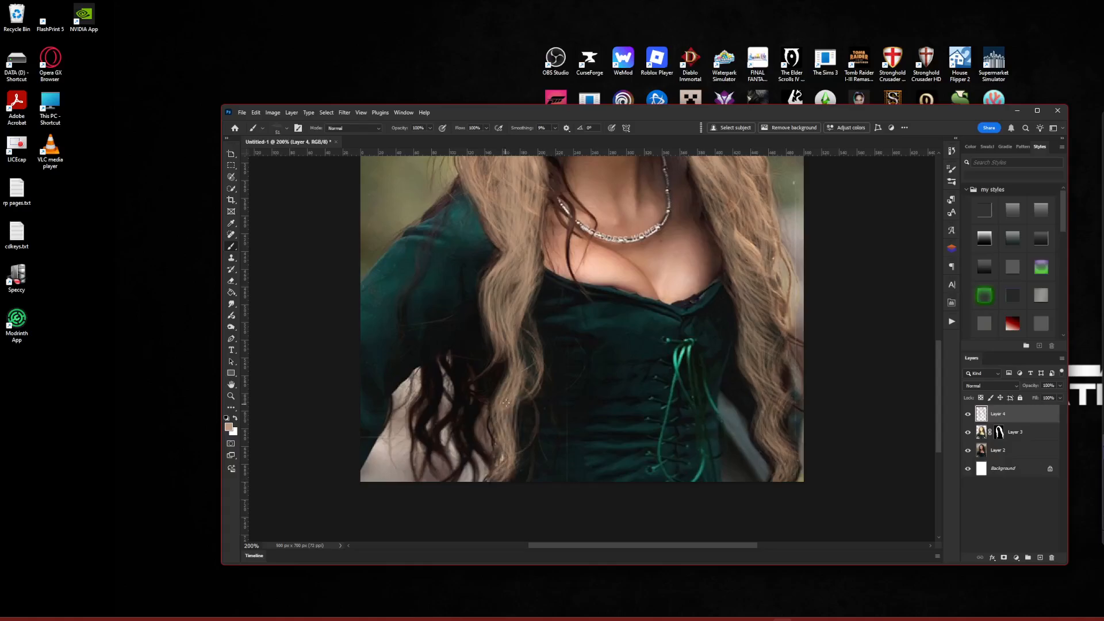
# Paint fine light strands over the lower end of the left-hand lock and the dark curls directly beside it
pyautogui.moveTo(505, 404)
pyautogui.mouseDown()
pyautogui.moveTo(526, 322)
pyautogui.moveTo(535, 331)
pyautogui.moveTo(503, 468)
pyautogui.moveTo(515, 466)
pyautogui.moveTo(499, 480)
pyautogui.mouseUp()
pyautogui.moveTo(483, 381)
pyautogui.mouseDown()
pyautogui.moveTo(475, 419)
pyautogui.moveTo(485, 459)
pyautogui.mouseUp()
pyautogui.moveTo(490, 385); pyautogui.dragTo(483, 457)
pyautogui.moveTo(499, 359)
pyautogui.mouseDown()
pyautogui.moveTo(478, 459)
pyautogui.moveTo(487, 471)
pyautogui.mouseUp()
pyautogui.moveTo(488, 365)
pyautogui.mouseDown()
pyautogui.moveTo(478, 415)
pyautogui.moveTo(462, 409)
pyautogui.moveTo(457, 448)
pyautogui.mouseUp()
pyautogui.moveTo(463, 350); pyautogui.dragTo(460, 469)
pyautogui.moveTo(461, 414)
pyautogui.mouseDown()
pyautogui.moveTo(467, 480)
pyautogui.moveTo(461, 433)
pyautogui.mouseUp()
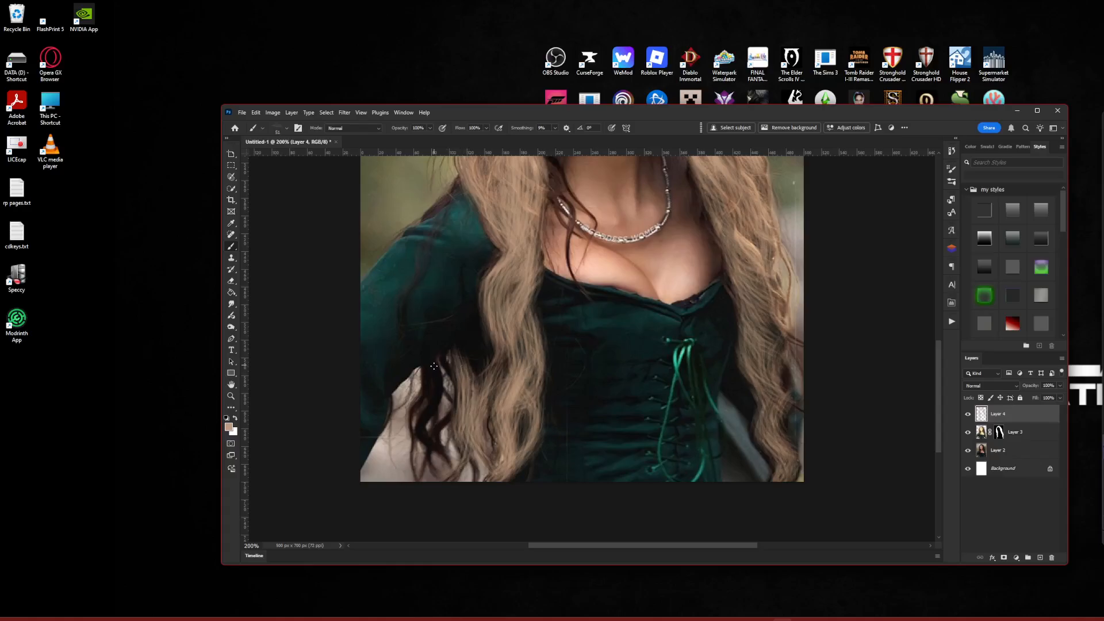
# Cover the remaining dark curls below the sleeve at the picture's left with fine light hair strands
pyautogui.moveTo(437, 352)
pyautogui.mouseDown()
pyautogui.moveTo(424, 432)
pyautogui.moveTo(434, 463)
pyautogui.moveTo(424, 421)
pyautogui.moveTo(411, 476)
pyautogui.moveTo(418, 443)
pyautogui.mouseUp()
pyautogui.moveTo(433, 397); pyautogui.dragTo(421, 481)
pyautogui.moveTo(450, 355)
pyautogui.mouseDown()
pyautogui.moveTo(440, 429)
pyautogui.moveTo(425, 437)
pyautogui.mouseUp()
pyautogui.moveTo(456, 352); pyautogui.dragTo(440, 473)
pyautogui.moveTo(456, 386); pyautogui.dragTo(439, 446)
pyautogui.moveTo(460, 349)
pyautogui.mouseDown()
pyautogui.moveTo(438, 423)
pyautogui.moveTo(450, 481)
pyautogui.mouseUp()
pyautogui.moveTo(495, 401)
pyautogui.mouseDown()
pyautogui.moveTo(494, 457)
pyautogui.moveTo(489, 448)
pyautogui.mouseUp()
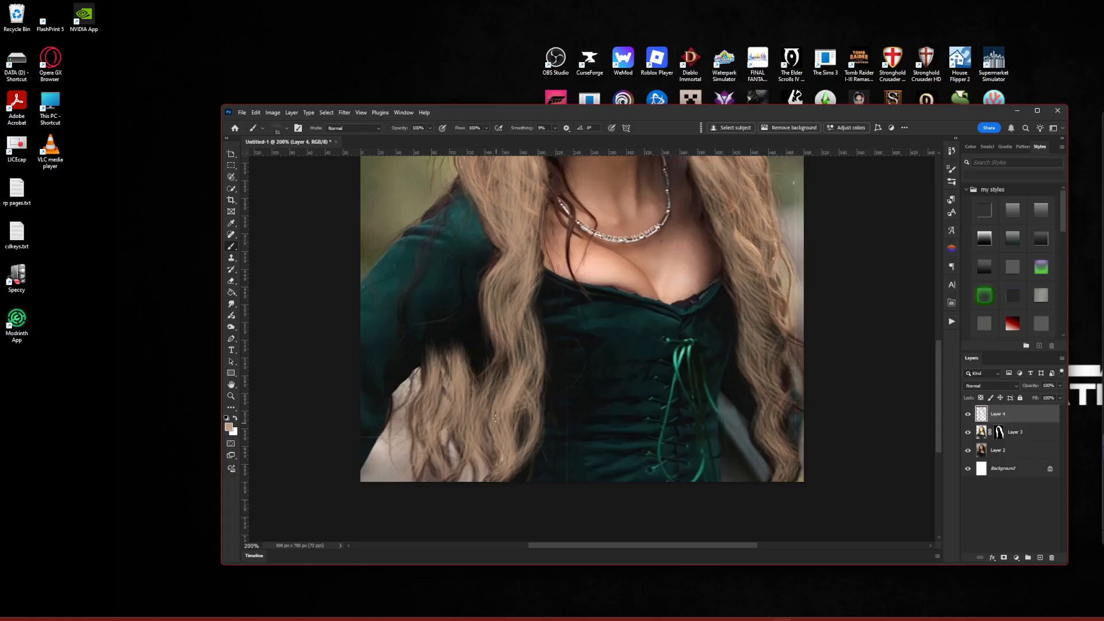
# Paint fine light strands over the ends and outer edge of the right-hand lock, including its stray side wisps
pyautogui.moveTo(758, 396)
pyautogui.mouseDown()
pyautogui.moveTo(760, 451)
pyautogui.moveTo(774, 472)
pyautogui.mouseUp()
pyautogui.moveTo(755, 397)
pyautogui.mouseDown()
pyautogui.moveTo(753, 456)
pyautogui.moveTo(770, 482)
pyautogui.mouseUp()
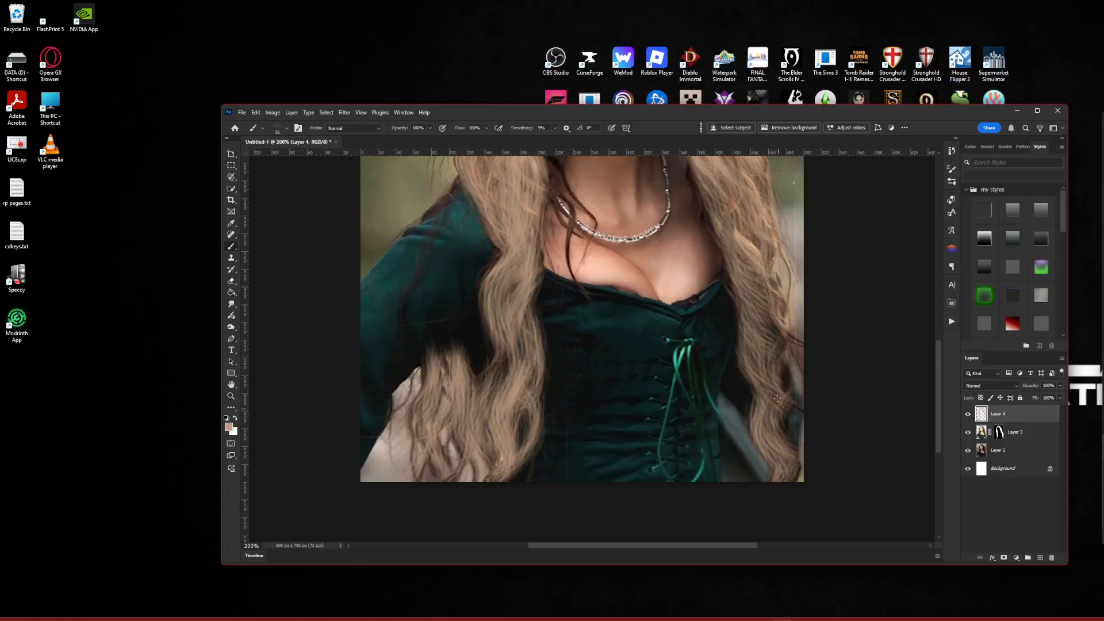
pyautogui.moveTo(782, 346); pyautogui.dragTo(791, 401)
pyautogui.moveTo(781, 352); pyautogui.dragTo(790, 446)
pyautogui.moveTo(784, 404); pyautogui.dragTo(784, 459)
pyautogui.moveTo(788, 401); pyautogui.dragTo(793, 479)
pyautogui.moveTo(776, 324); pyautogui.dragTo(798, 342)
pyautogui.moveTo(777, 330); pyautogui.dragTo(797, 349)
pyautogui.moveTo(786, 397); pyautogui.dragTo(801, 412)
pyautogui.scroll(5, 683, 410)
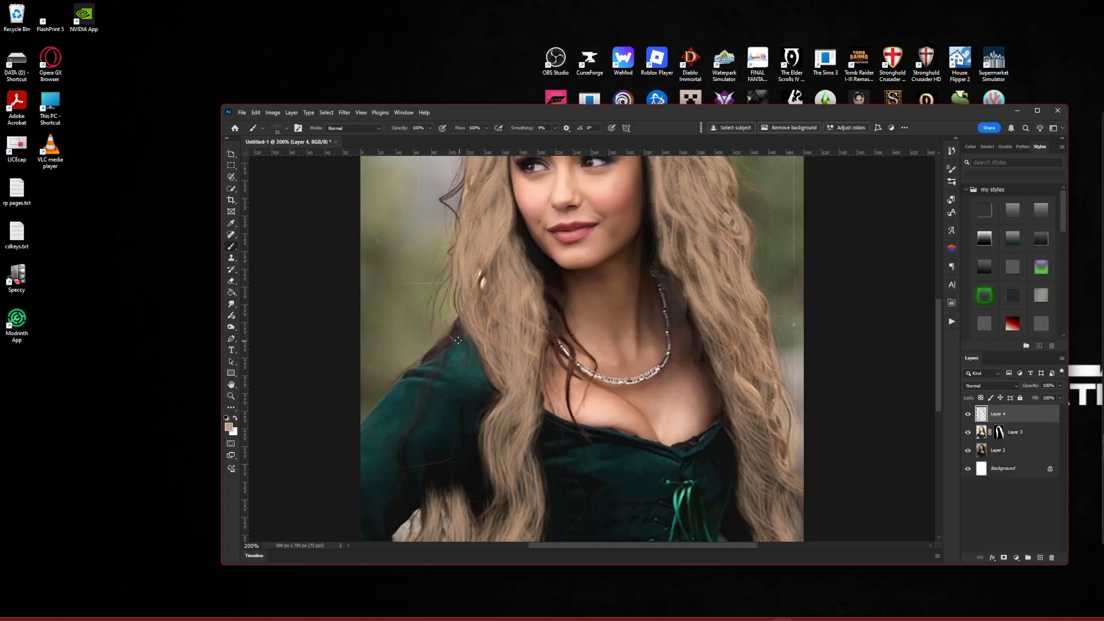
# Lighten the wisps on the left-hand shoulder and, at a smaller brush size, the thin curl hanging down the sleeve
pyautogui.moveTo(432, 397)
pyautogui.mouseDown()
pyautogui.moveTo(406, 471)
pyautogui.moveTo(455, 327)
pyautogui.mouseUp()
pyautogui.hotkey('ctrl', 'z')
pyautogui.hotkey('ctrl', 'z')
pyautogui.click(285, 129)
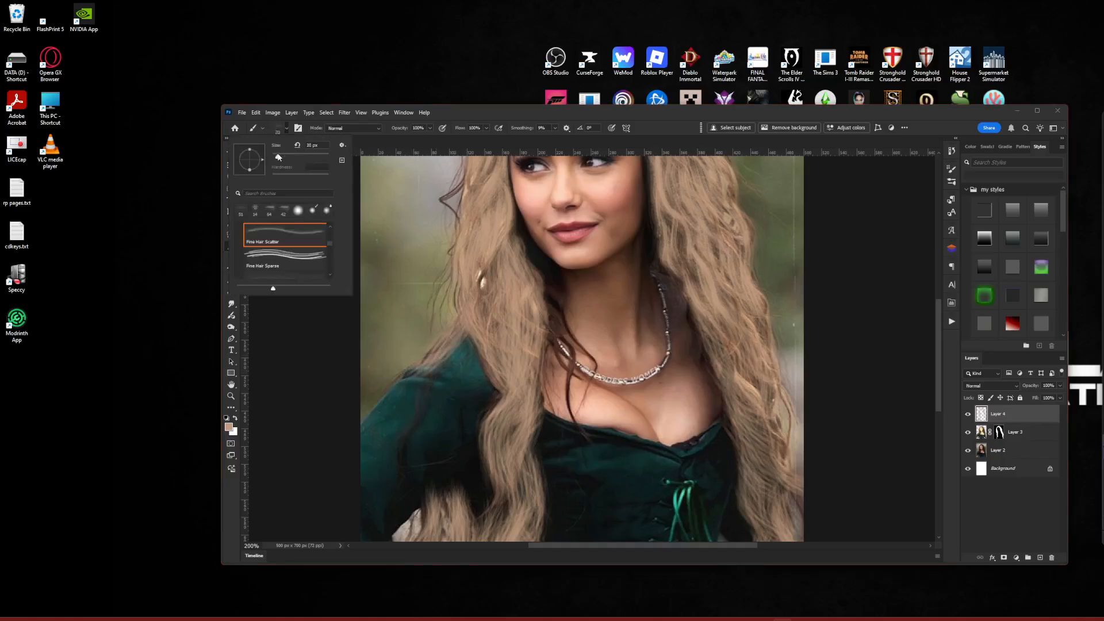
pyautogui.click(450, 382)
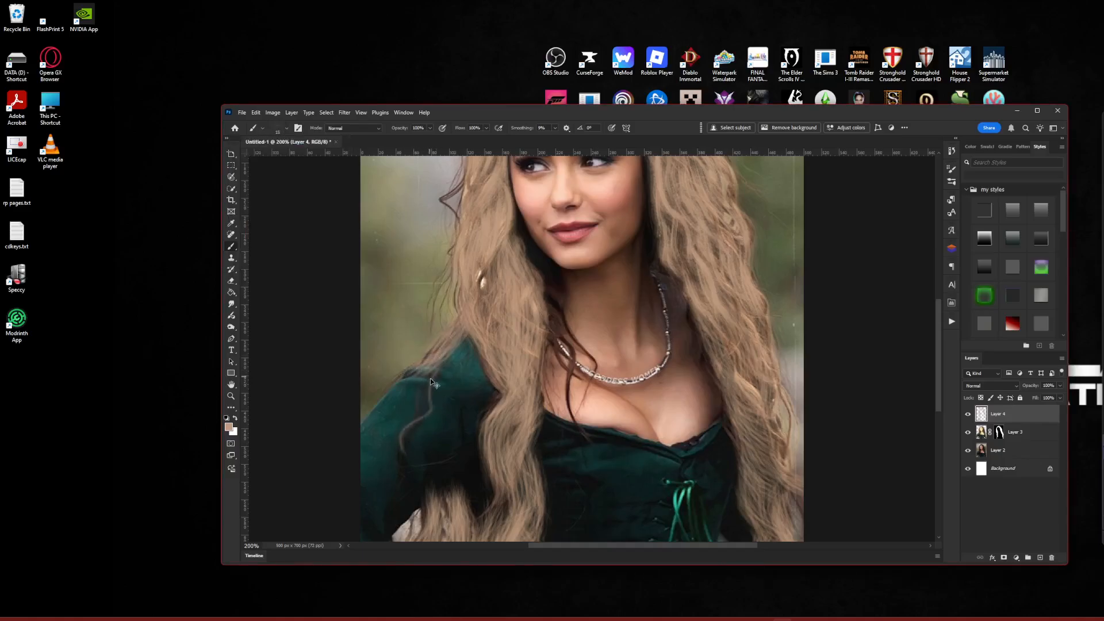
pyautogui.click(286, 128)
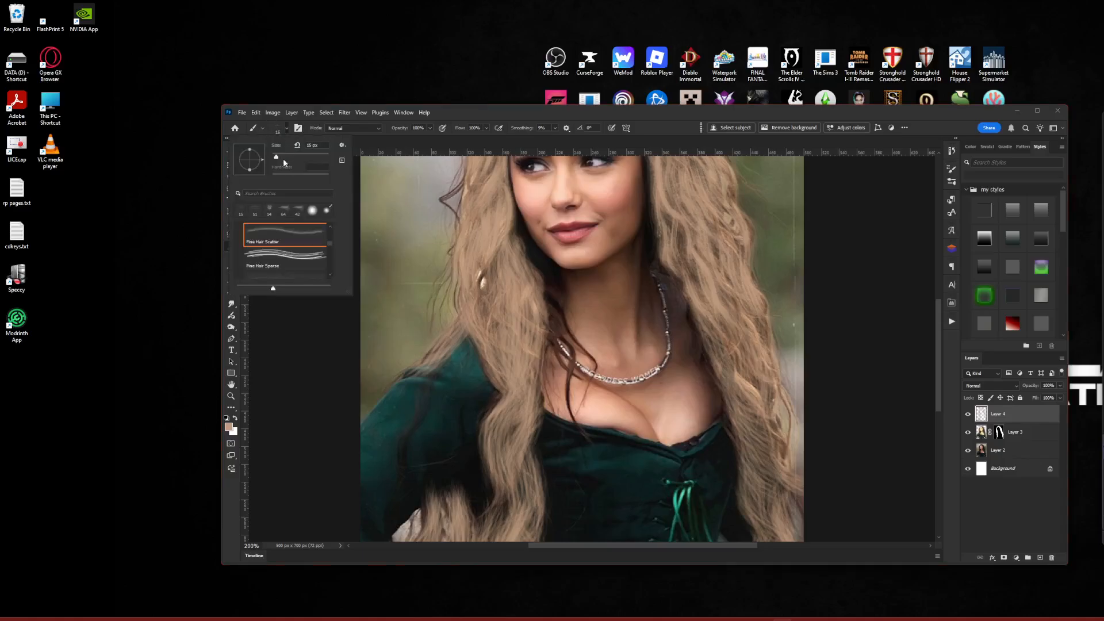
pyautogui.click(435, 406)
pyautogui.moveTo(430, 375); pyautogui.dragTo(399, 497)
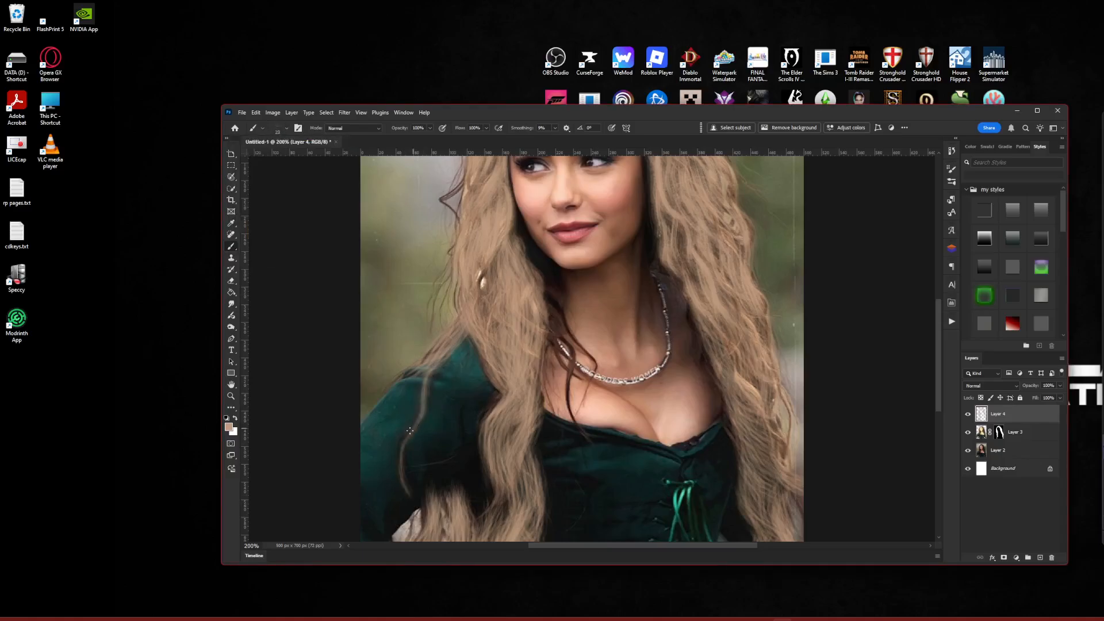
pyautogui.moveTo(410, 431); pyautogui.dragTo(403, 498)
pyautogui.moveTo(489, 395); pyautogui.dragTo(476, 431)
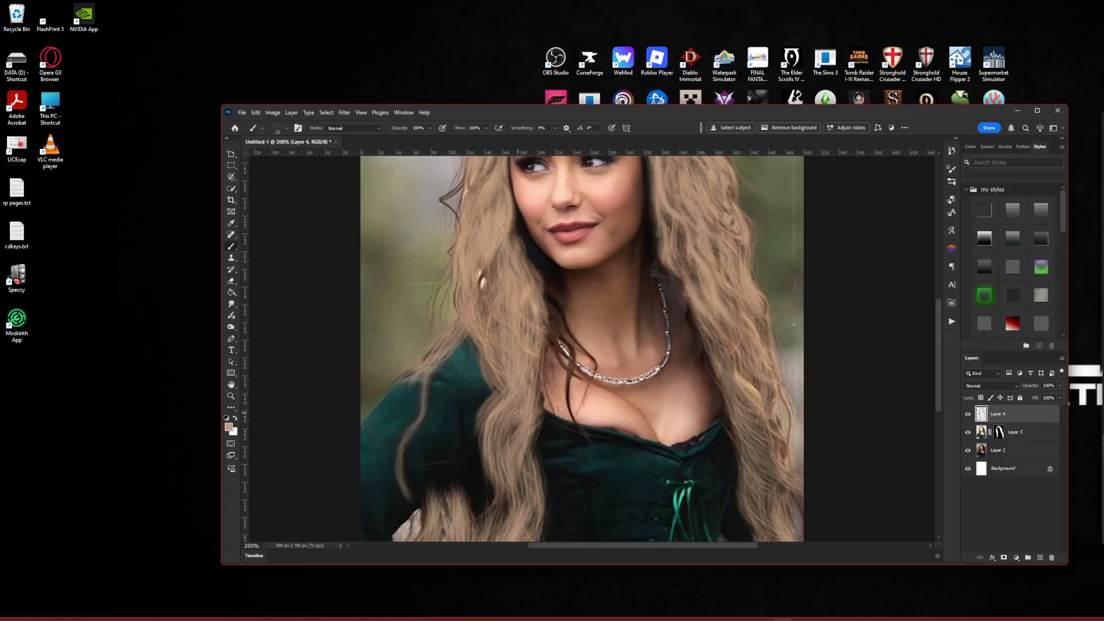
# Erase the excess light strands above the curls under the sleeve with the Eraser to tidy their upper edge
pyautogui.scroll(-5, 384, 408)
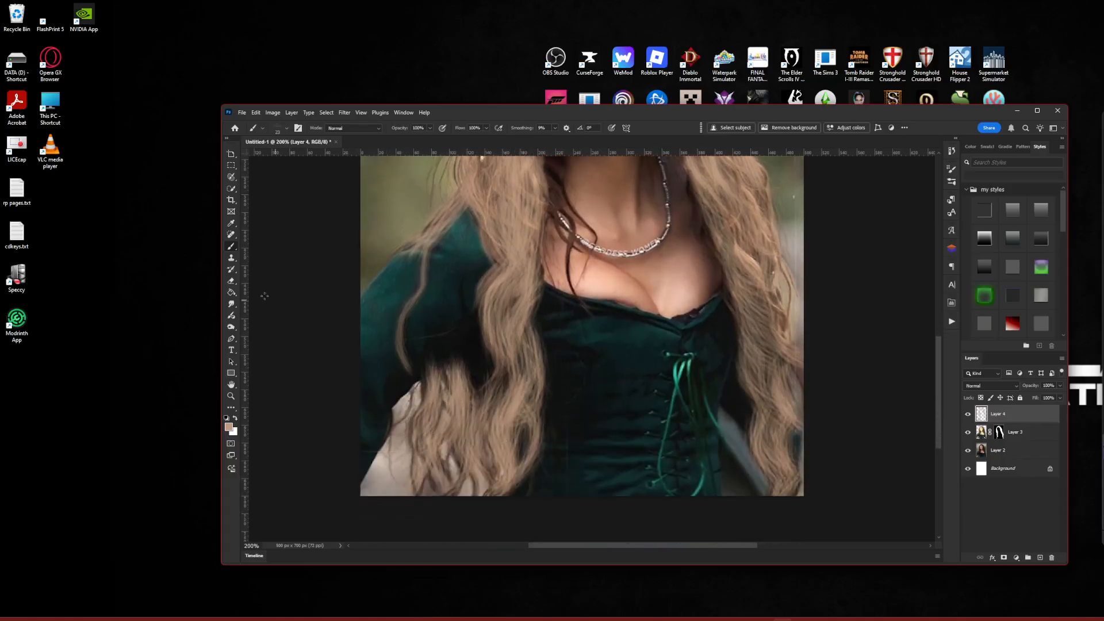
pyautogui.click(231, 281)
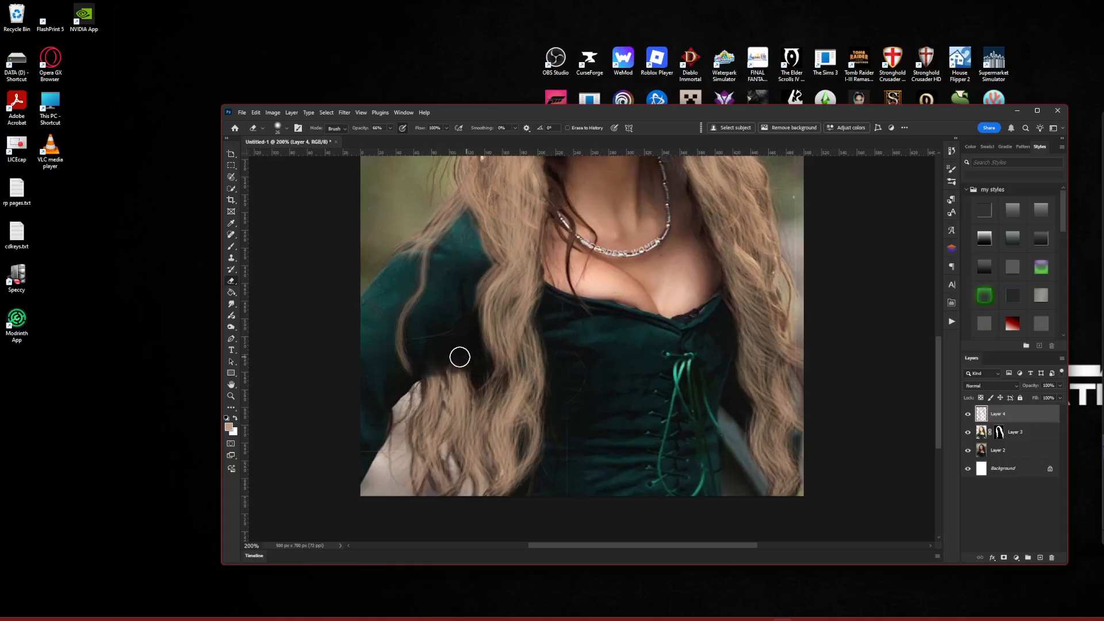
pyautogui.moveTo(460, 358)
pyautogui.mouseDown()
pyautogui.moveTo(446, 360)
pyautogui.moveTo(472, 402)
pyautogui.mouseUp()
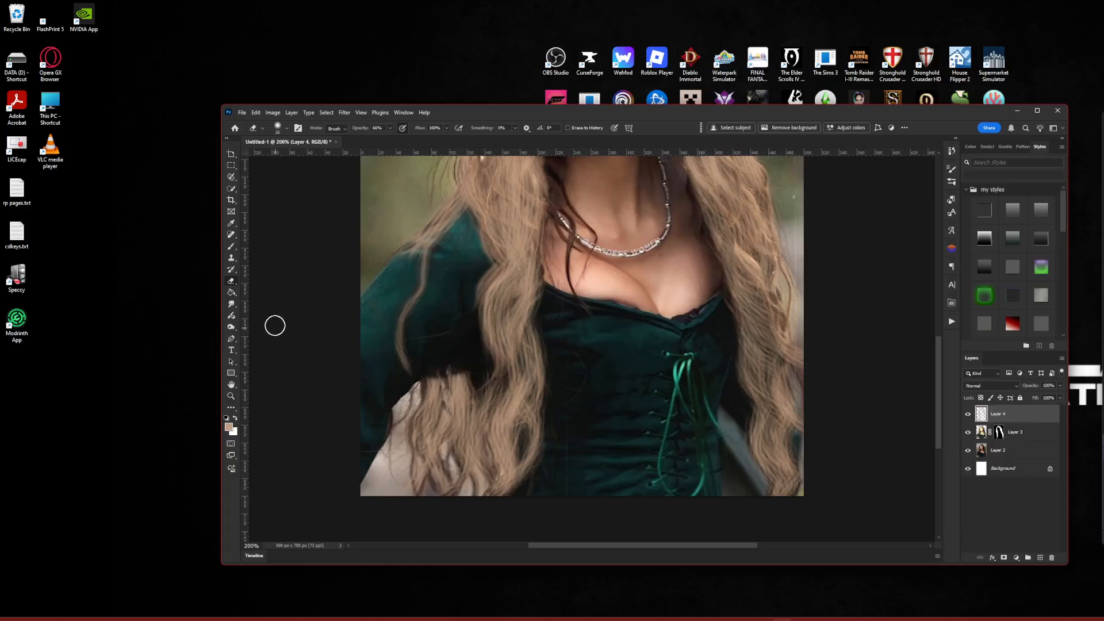
pyautogui.click(232, 247)
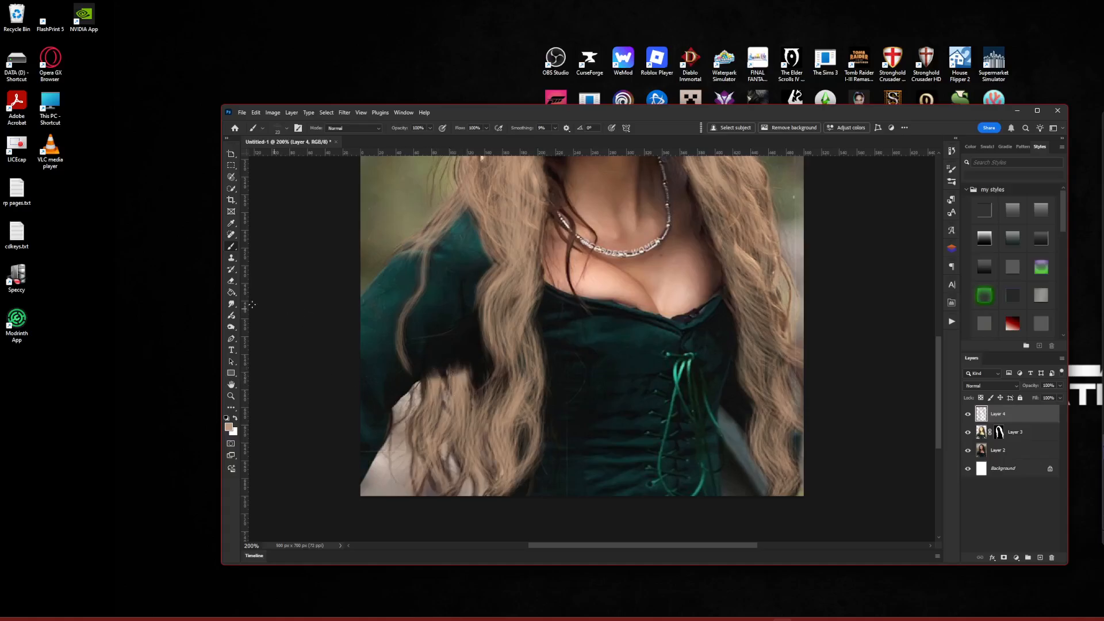
pyautogui.click(231, 281)
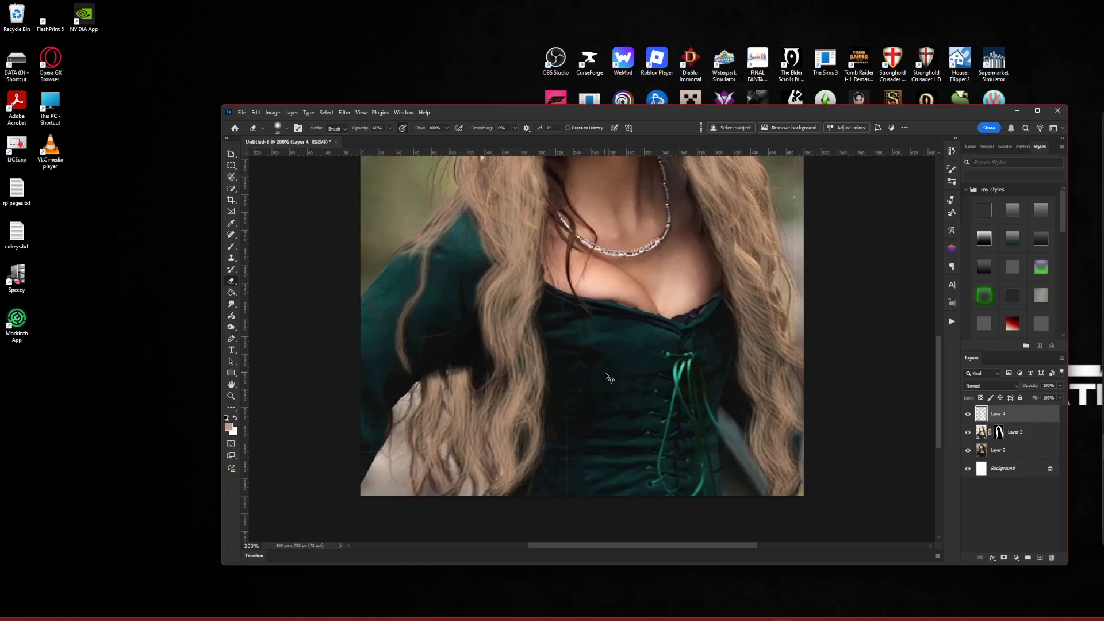
# Compare the whole picture with Layer 4 and Layer 3 hidden and shown
pyautogui.scroll(-2, 609, 378)
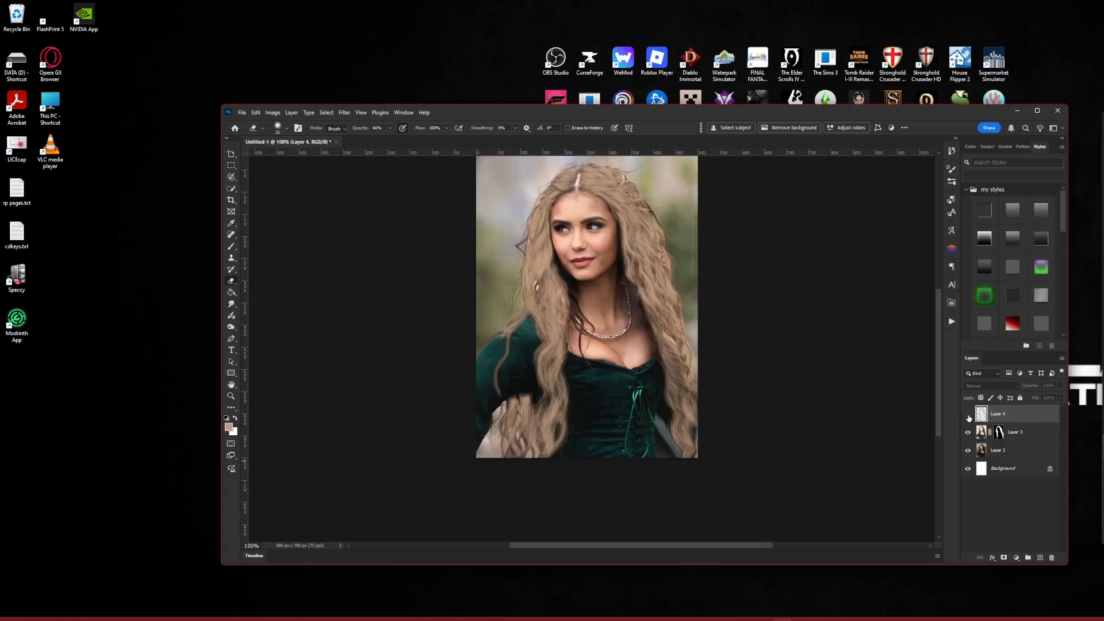
pyautogui.click(968, 414)
pyautogui.click(968, 431)
pyautogui.click(968, 431)
pyautogui.click(968, 414)
pyautogui.scroll(4, 513, 419)
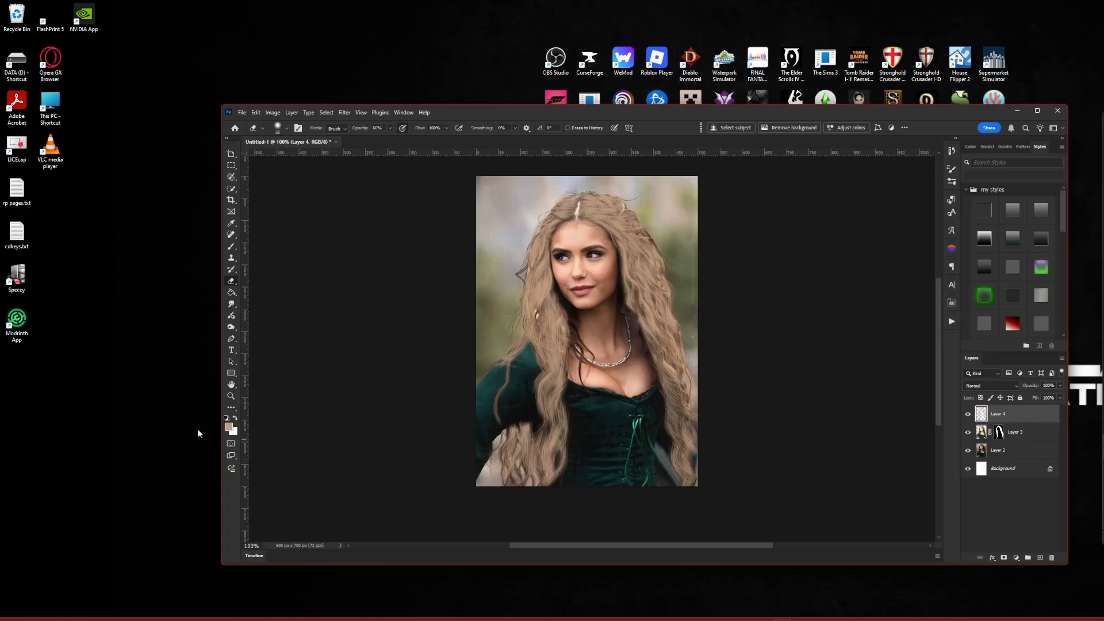
# Choose a slightly deeper tan foreground colour and add a new layer above Layer 4
pyautogui.press('i')
pyautogui.click(229, 427)
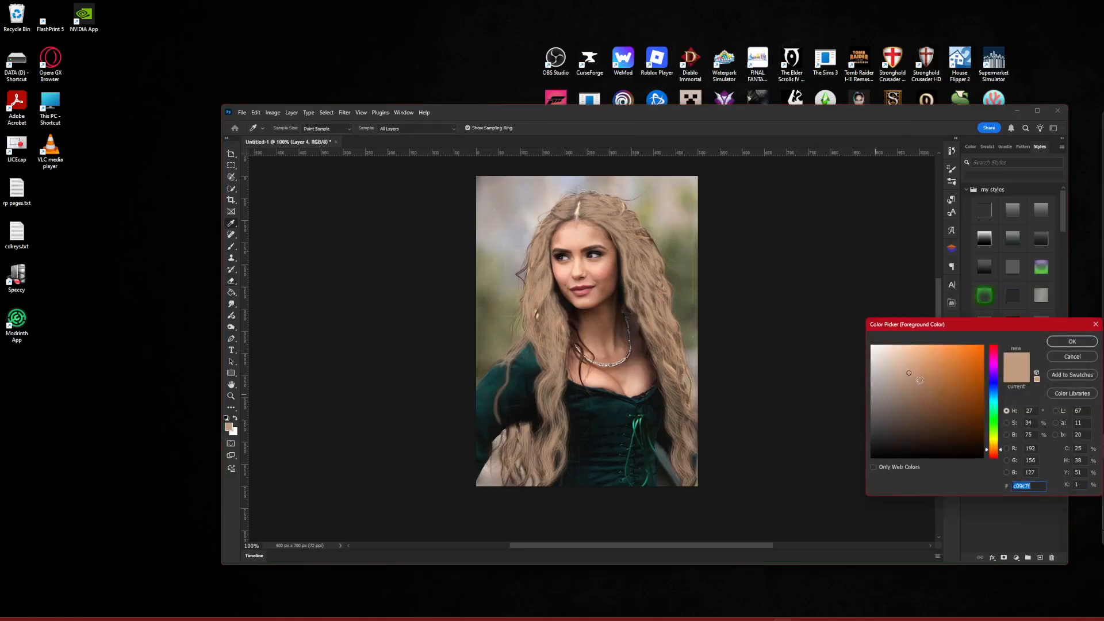
pyautogui.click(1073, 341)
pyautogui.press('e')
pyautogui.hotkey('ctrl', '+')
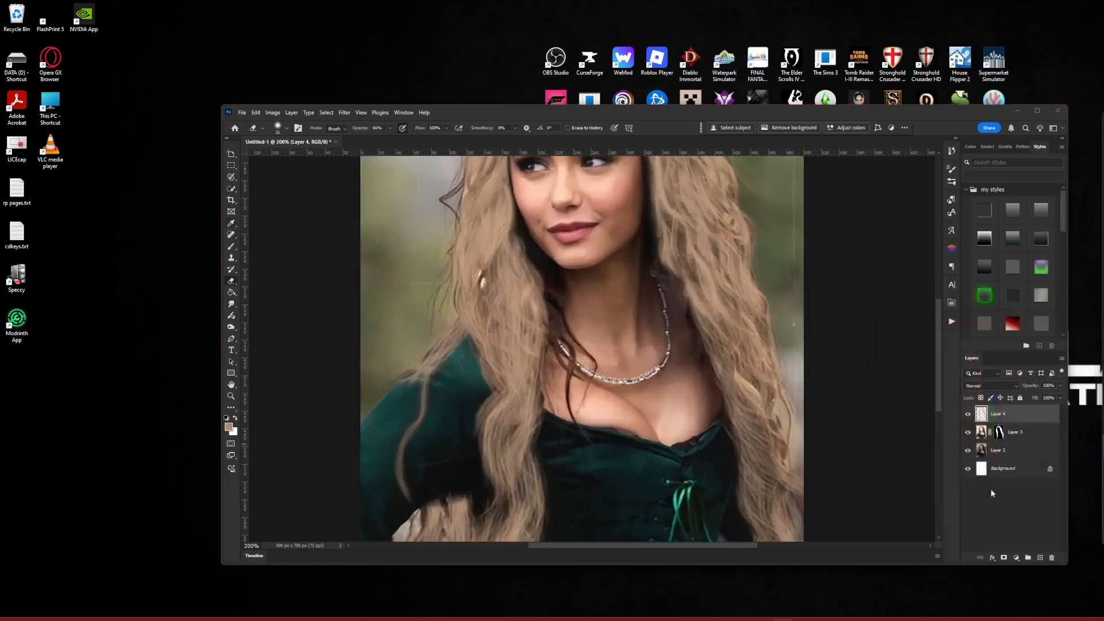
pyautogui.click(1039, 558)
pyautogui.scroll(5, 673, 340)
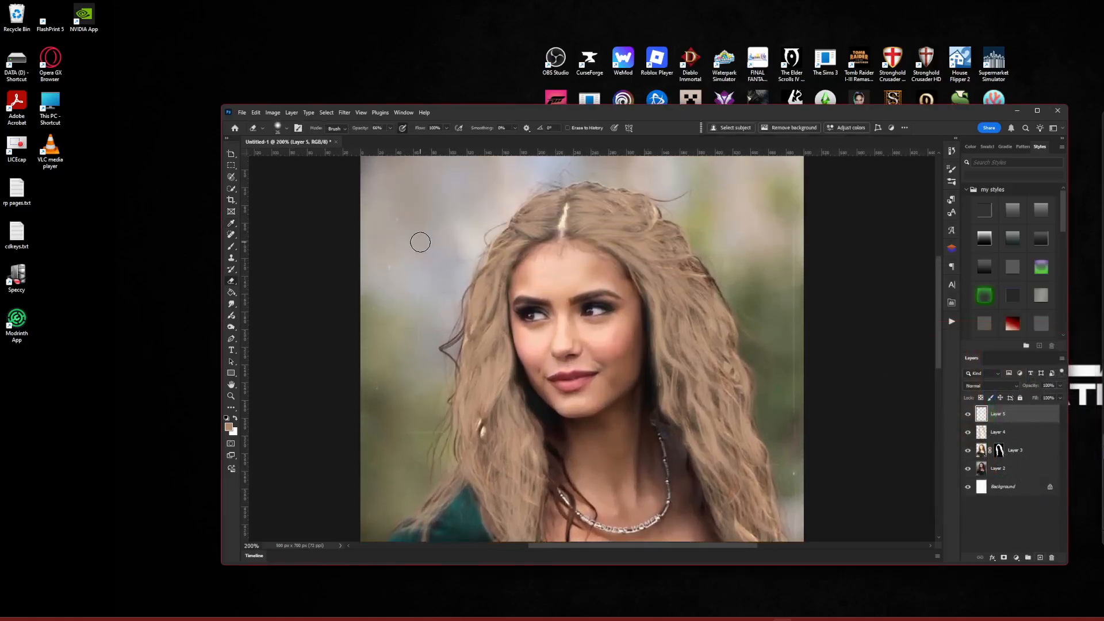
# Choose the Thick Hair Textured preset at a reduced size and paint tan strands over the crown and sides of the hair
pyautogui.press('b')
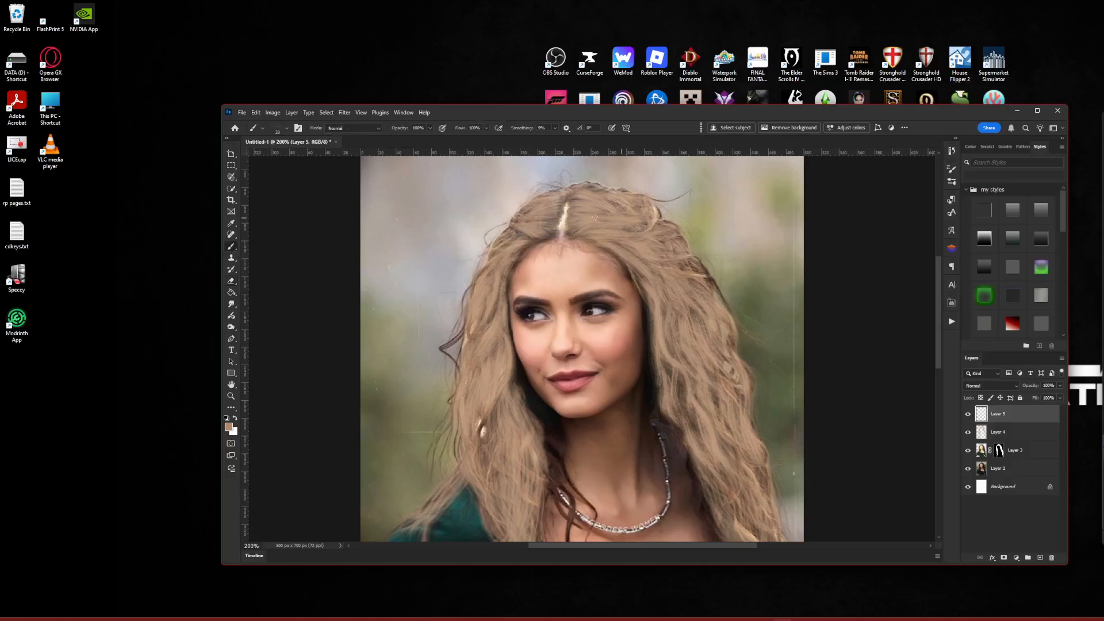
pyautogui.click(286, 129)
pyautogui.scroll(-3, 284, 253)
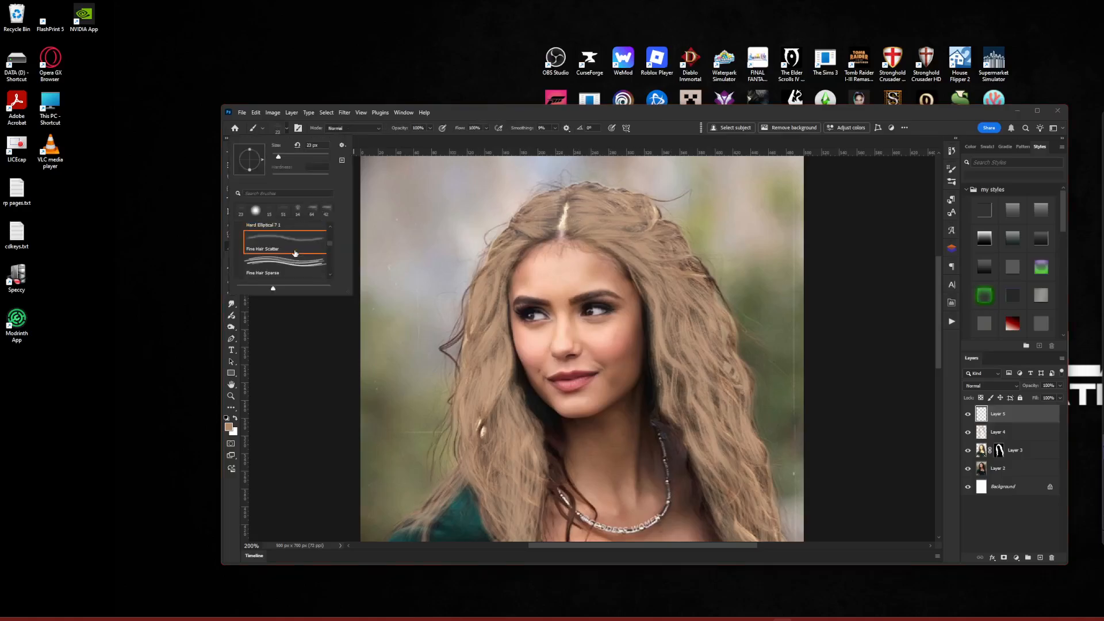
pyautogui.scroll(-1, 285, 254)
pyautogui.click(285, 246)
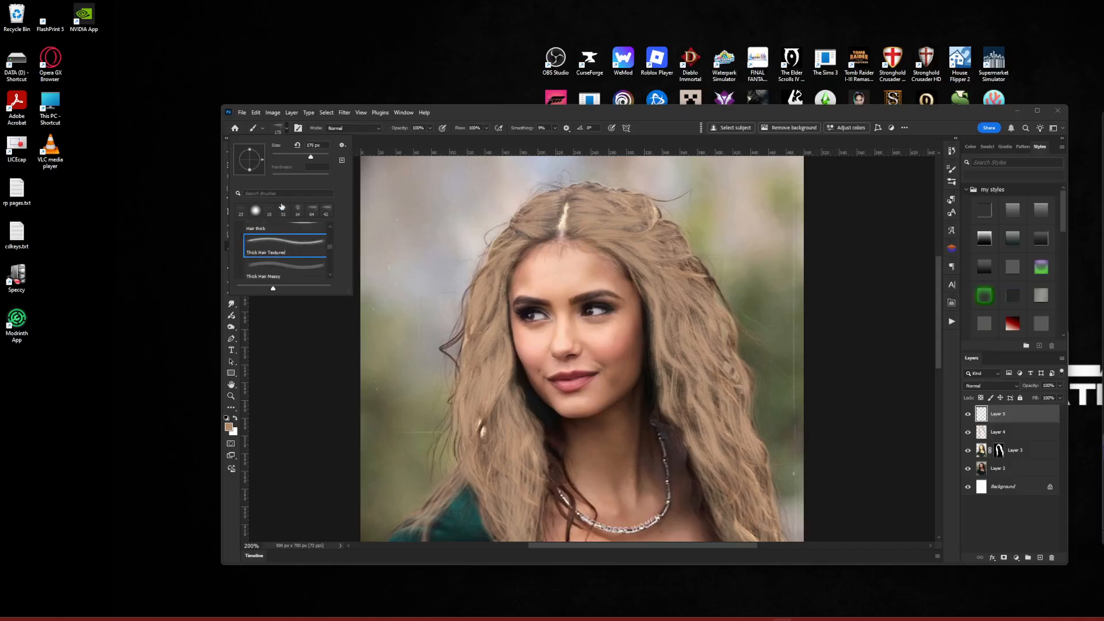
pyautogui.click(281, 157)
pyautogui.click(606, 229)
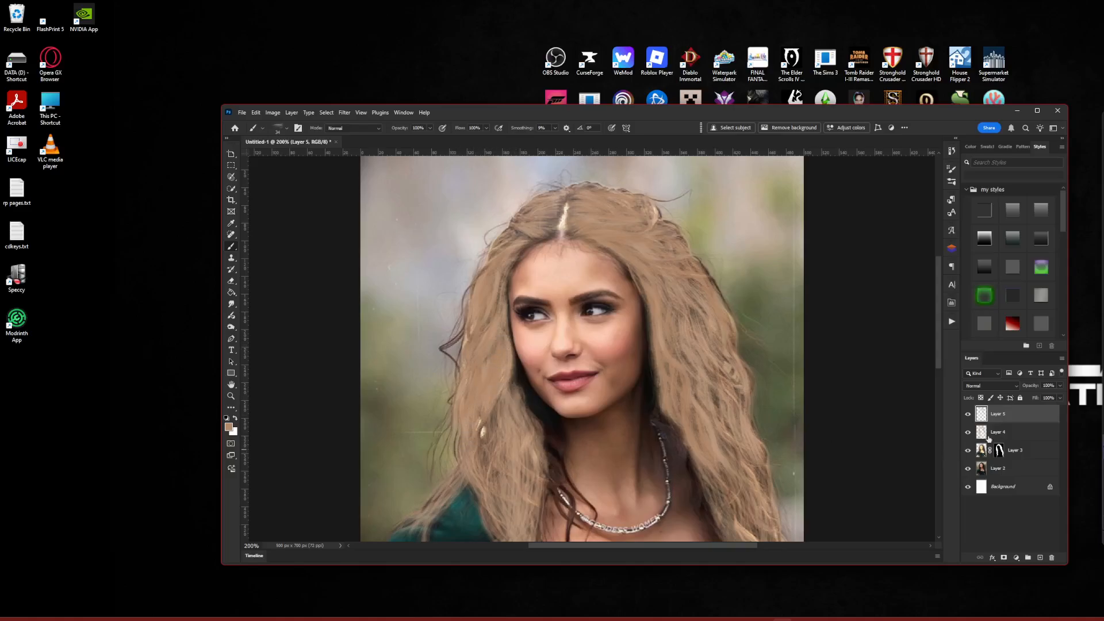
# Try Layer 5 beneath Layer 4, compare with Layer 4 hidden and shown, and restore the layer order
pyautogui.moveTo(1004, 414); pyautogui.dragTo(1030, 446)
pyautogui.scroll(-1, 863, 430)
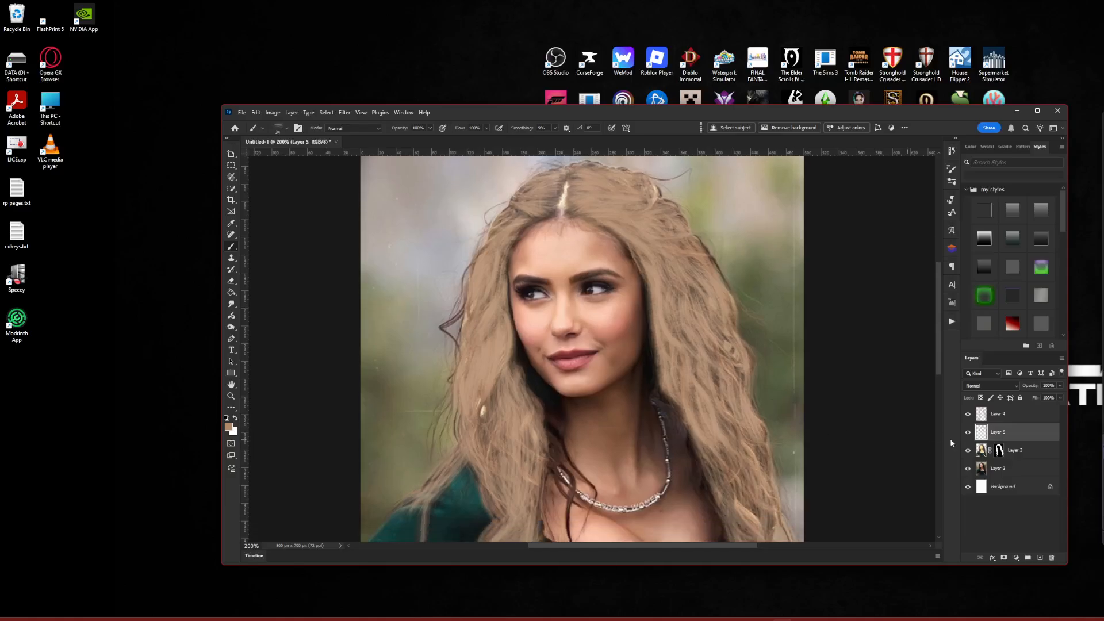
pyautogui.click(967, 415)
pyautogui.click(967, 415)
pyautogui.moveTo(1028, 438); pyautogui.dragTo(1028, 409)
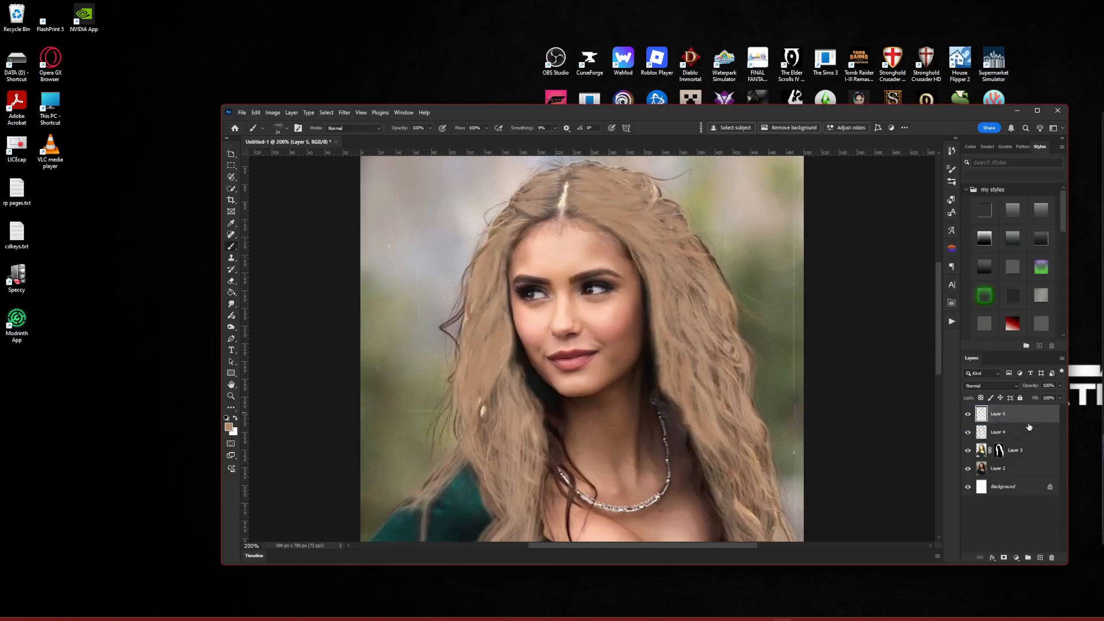
# Lower Layer 5's opacity to about 65% and paint textured strands over the left-hand hair and the wisps beside the neck
pyautogui.click(1061, 386)
pyautogui.click(1046, 395)
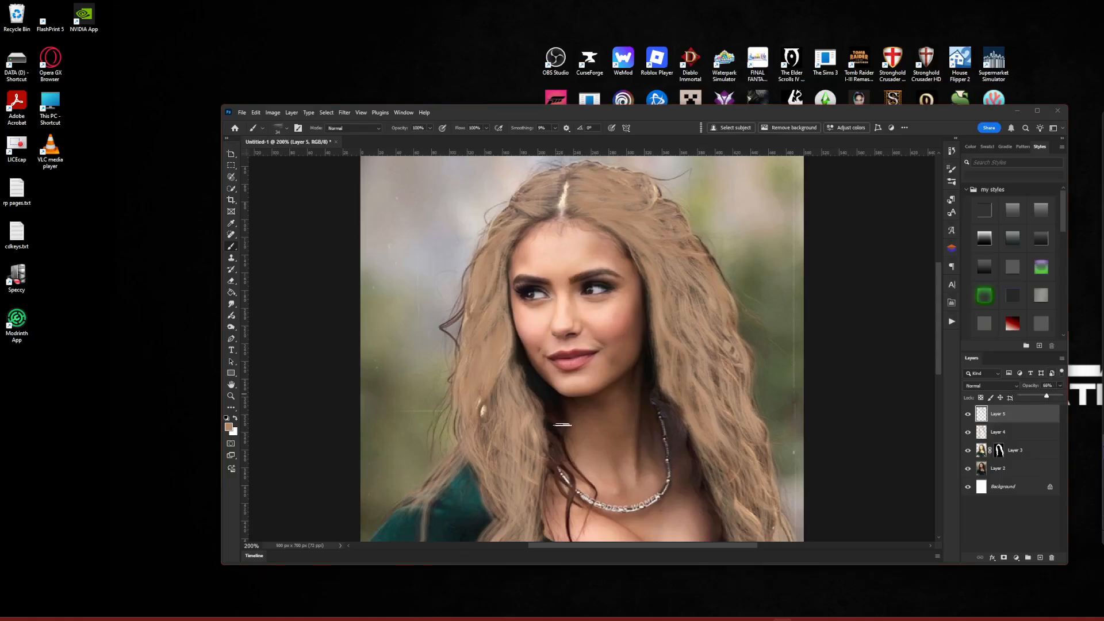
pyautogui.click(511, 392)
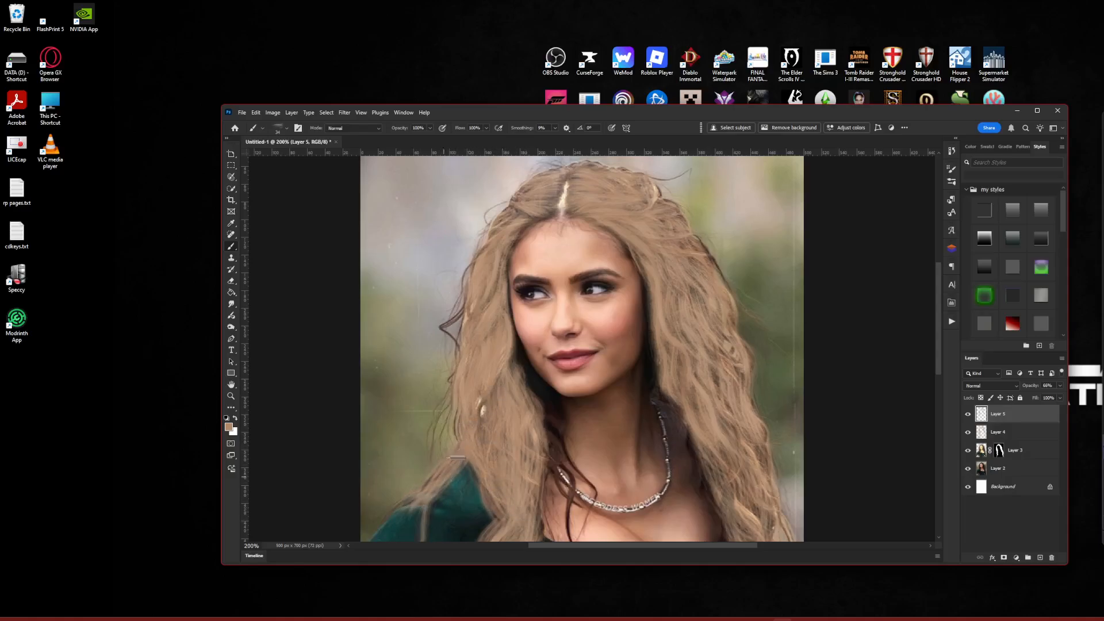
pyautogui.moveTo(471, 450); pyautogui.dragTo(436, 500)
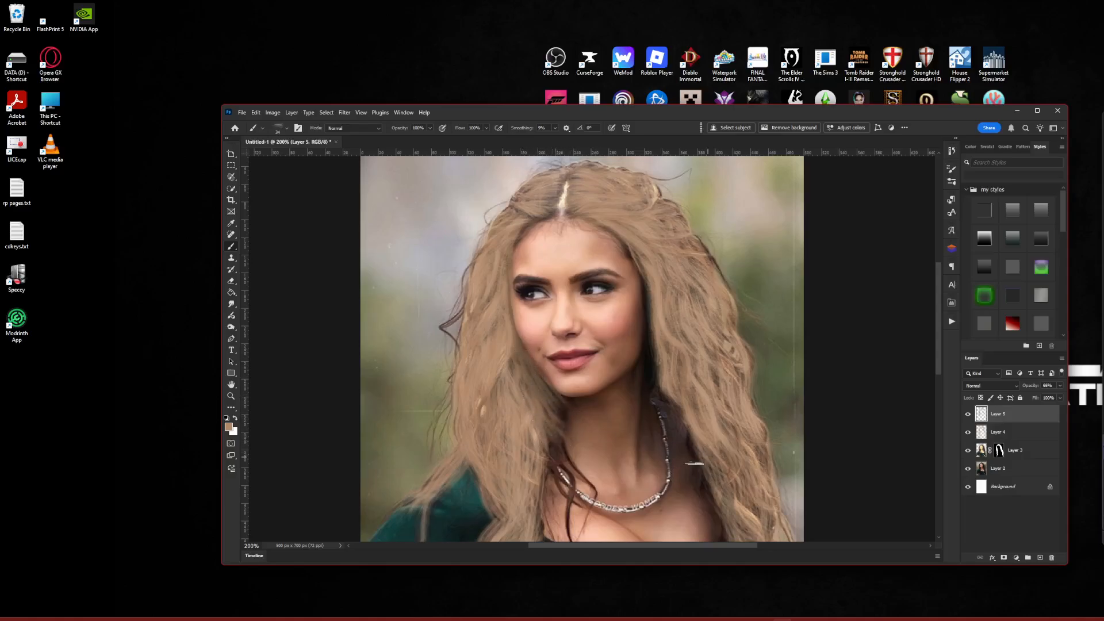
pyautogui.scroll(-5, 546, 405)
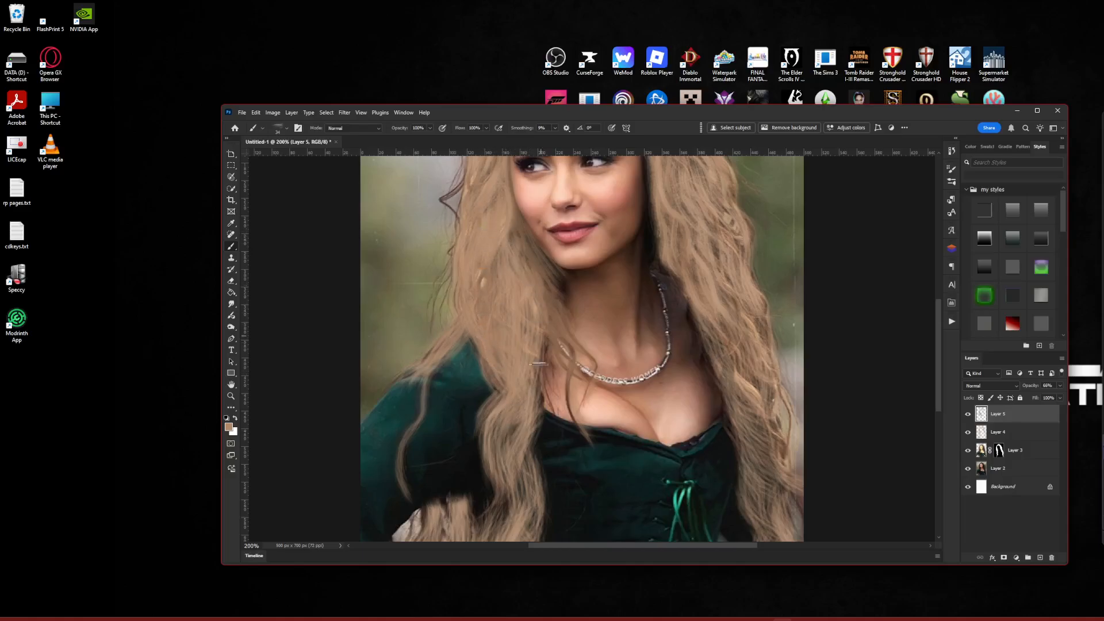
# Paint textured tan strands down the left-hand lock over the bodice to soften its fine lines
pyautogui.scroll(-3, 554, 403)
pyautogui.scroll(-1, 549, 397)
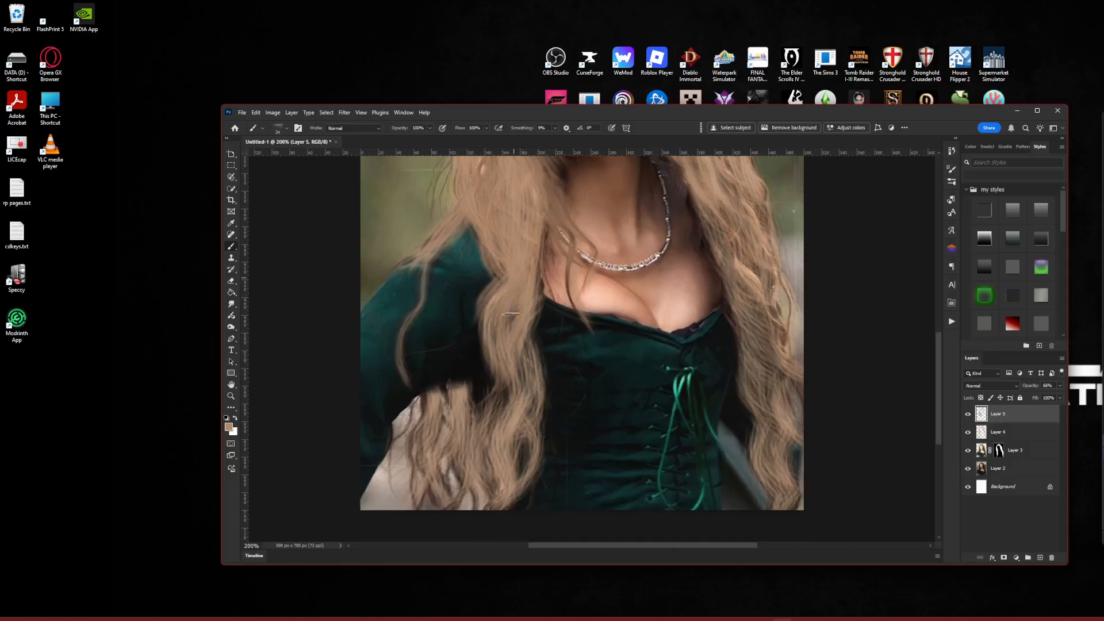
pyautogui.moveTo(538, 394); pyautogui.dragTo(520, 437)
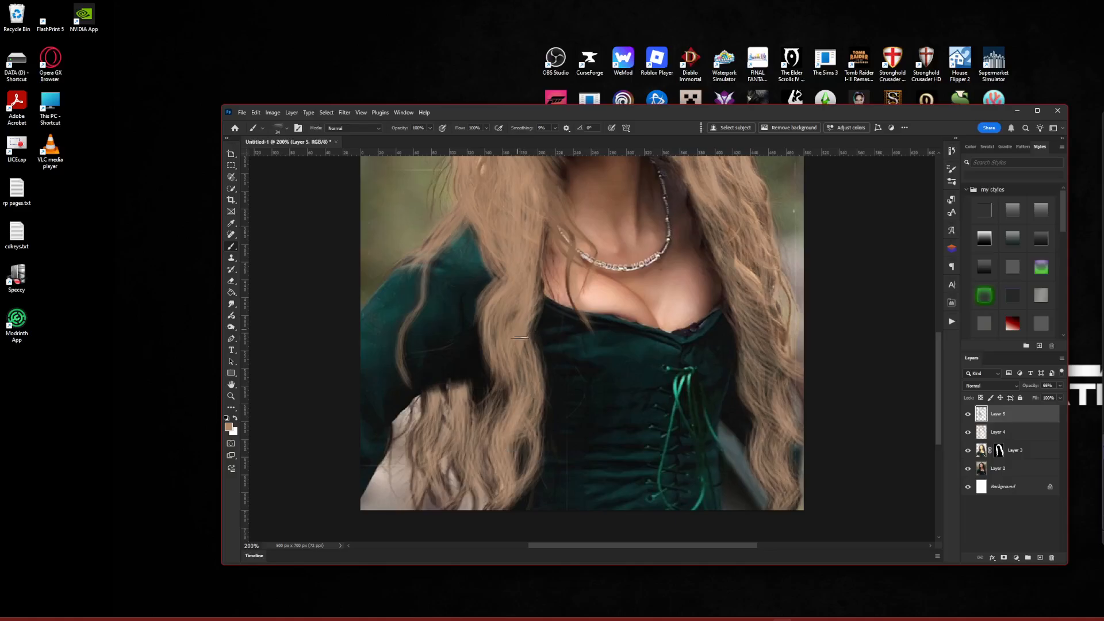
pyautogui.moveTo(512, 378); pyautogui.dragTo(482, 461)
pyautogui.moveTo(502, 338); pyautogui.dragTo(492, 465)
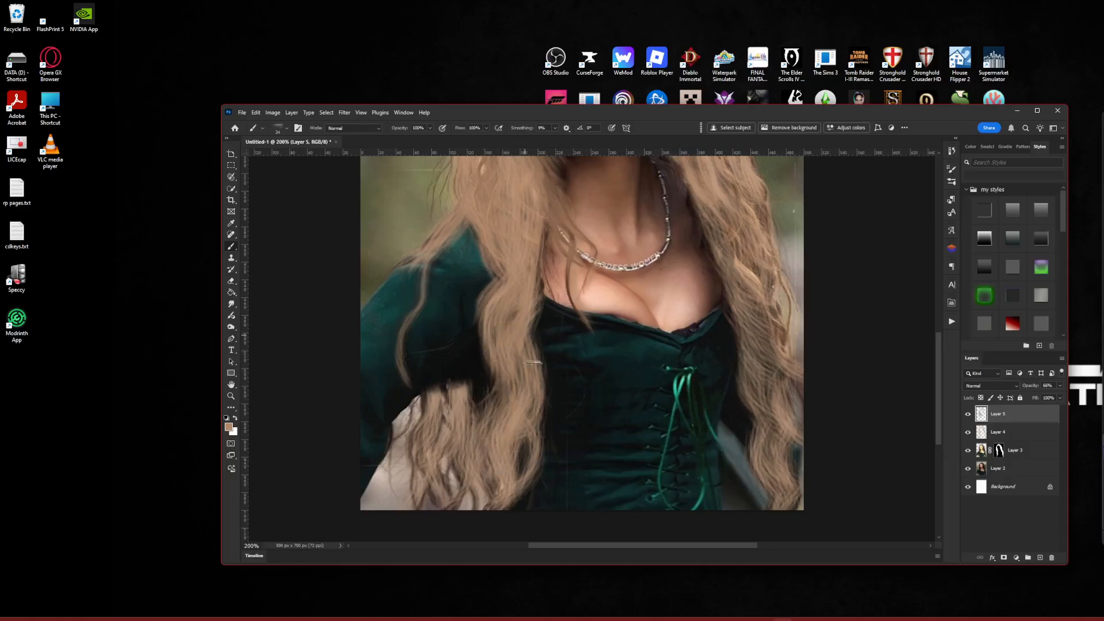
pyautogui.moveTo(532, 412); pyautogui.dragTo(521, 486)
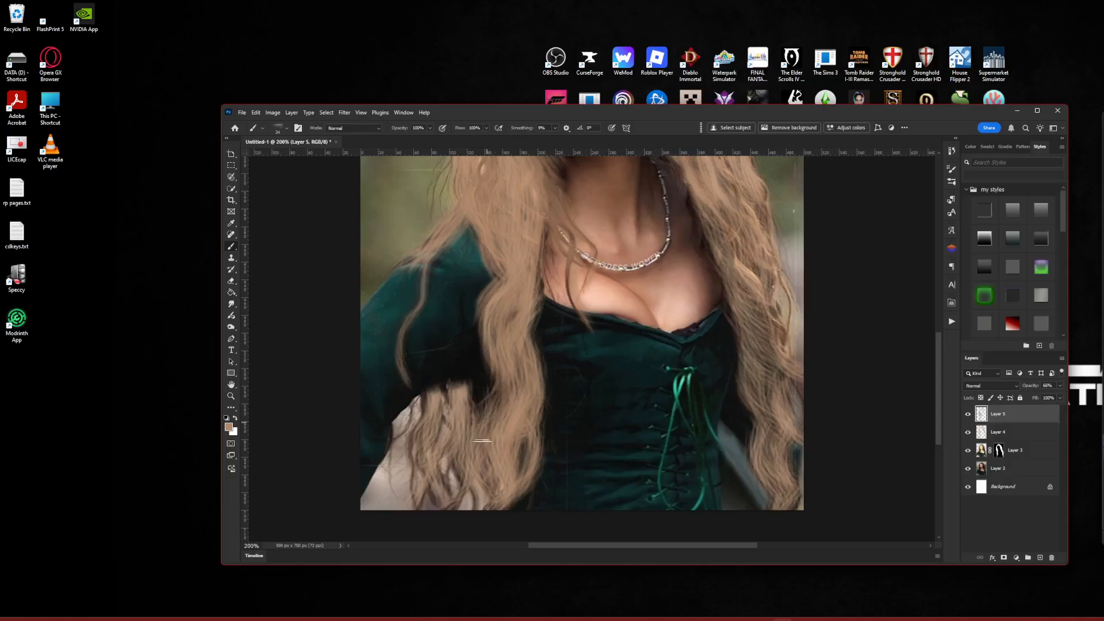
# Add textured tan strands to the curls under the sleeve and the thin curl on the sleeve
pyautogui.moveTo(482, 441); pyautogui.dragTo(473, 487)
pyautogui.moveTo(460, 392)
pyautogui.mouseDown()
pyautogui.moveTo(454, 495)
pyautogui.moveTo(462, 410)
pyautogui.moveTo(436, 471)
pyautogui.moveTo(443, 505)
pyautogui.moveTo(449, 400)
pyautogui.moveTo(418, 492)
pyautogui.moveTo(436, 401)
pyautogui.moveTo(411, 472)
pyautogui.moveTo(435, 388)
pyautogui.moveTo(417, 433)
pyautogui.mouseUp()
pyautogui.moveTo(406, 336); pyautogui.dragTo(407, 381)
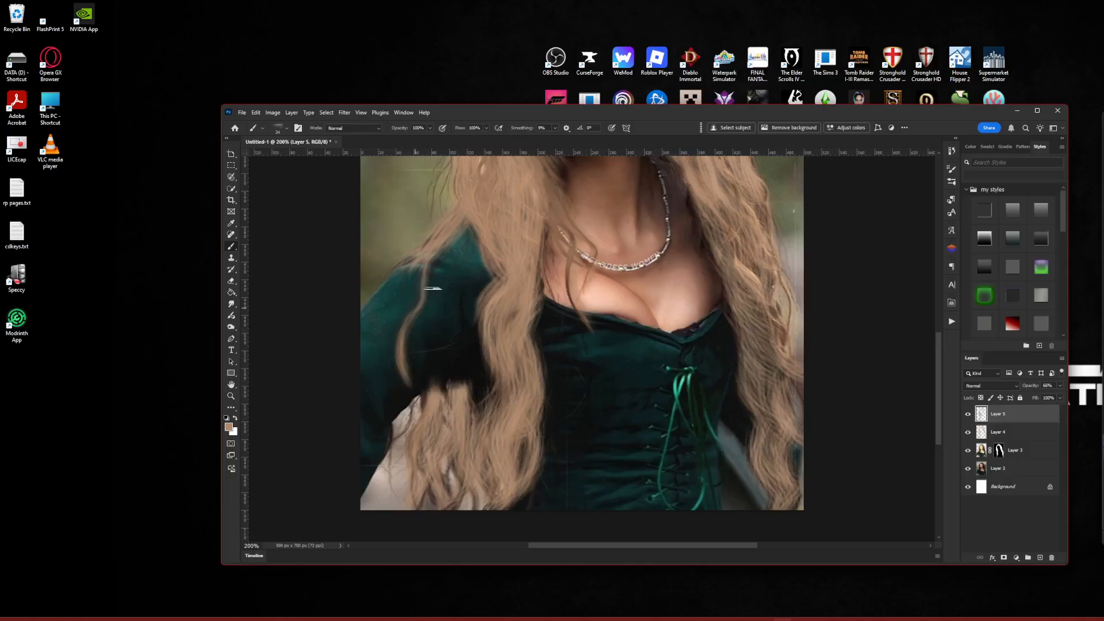
pyautogui.scroll(2, 433, 289)
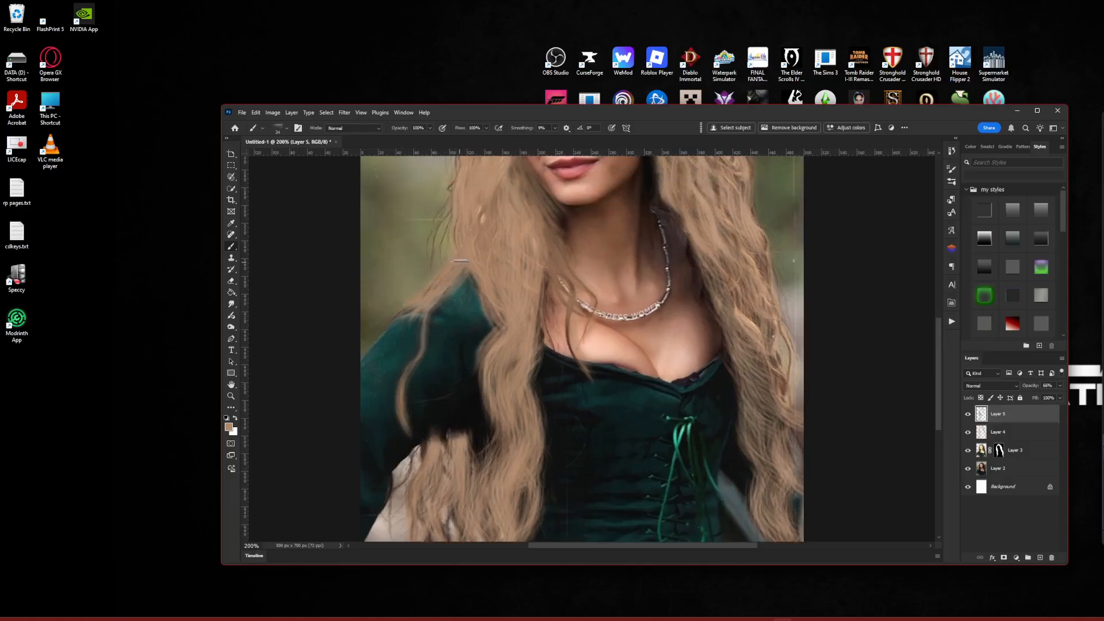
# Paint textured tan strands down the thin curl on the sleeve and up the right-hand lock beside the bodice
pyautogui.moveTo(429, 311)
pyautogui.mouseDown()
pyautogui.moveTo(424, 359)
pyautogui.moveTo(403, 393)
pyautogui.mouseUp()
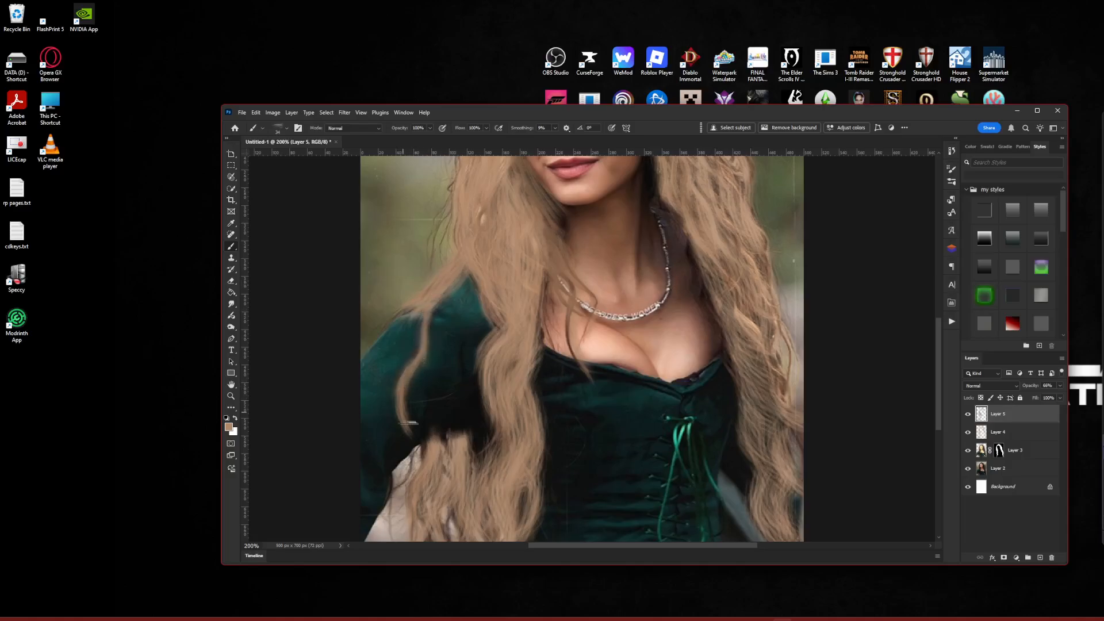
pyautogui.scroll(3, 408, 422)
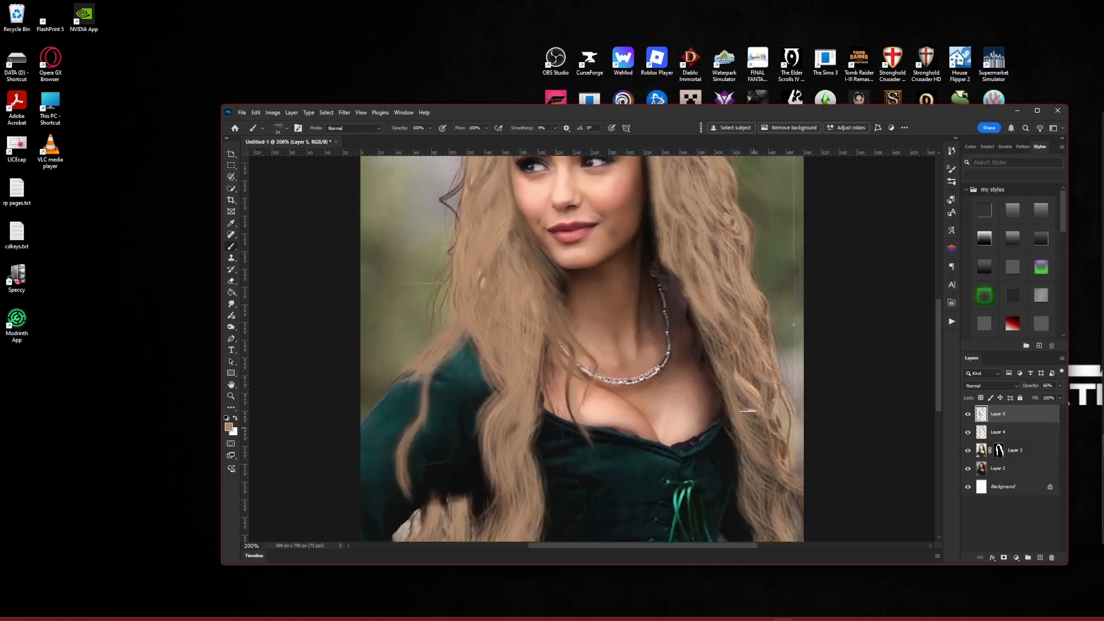
pyautogui.moveTo(748, 410)
pyautogui.mouseDown()
pyautogui.moveTo(728, 339)
pyautogui.moveTo(742, 319)
pyautogui.mouseUp()
pyautogui.scroll(-3, 771, 355)
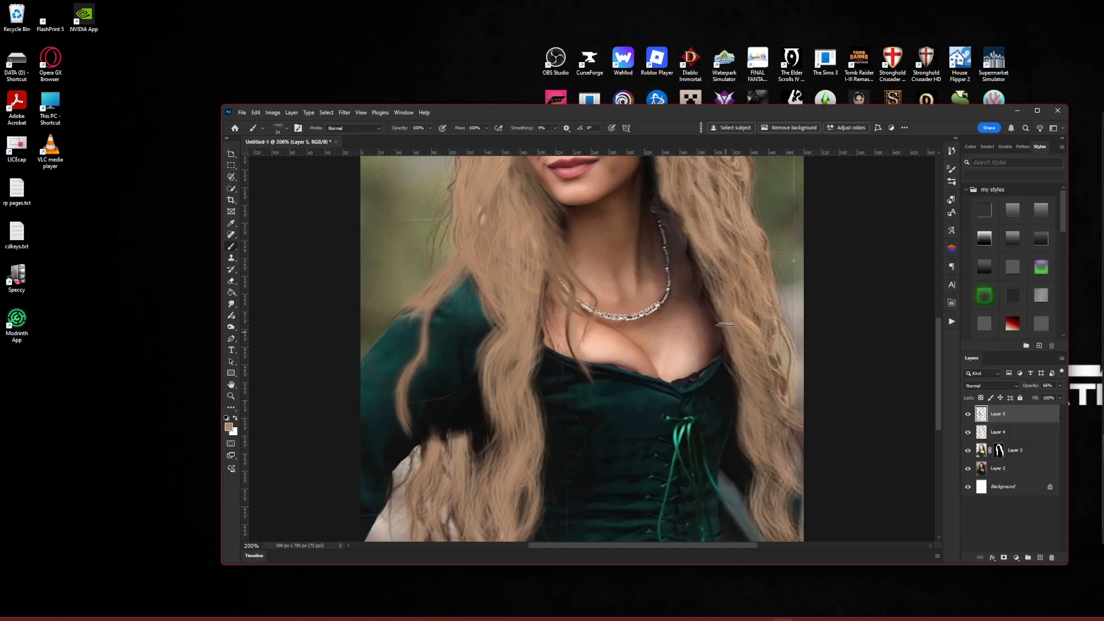
pyautogui.scroll(2, 722, 306)
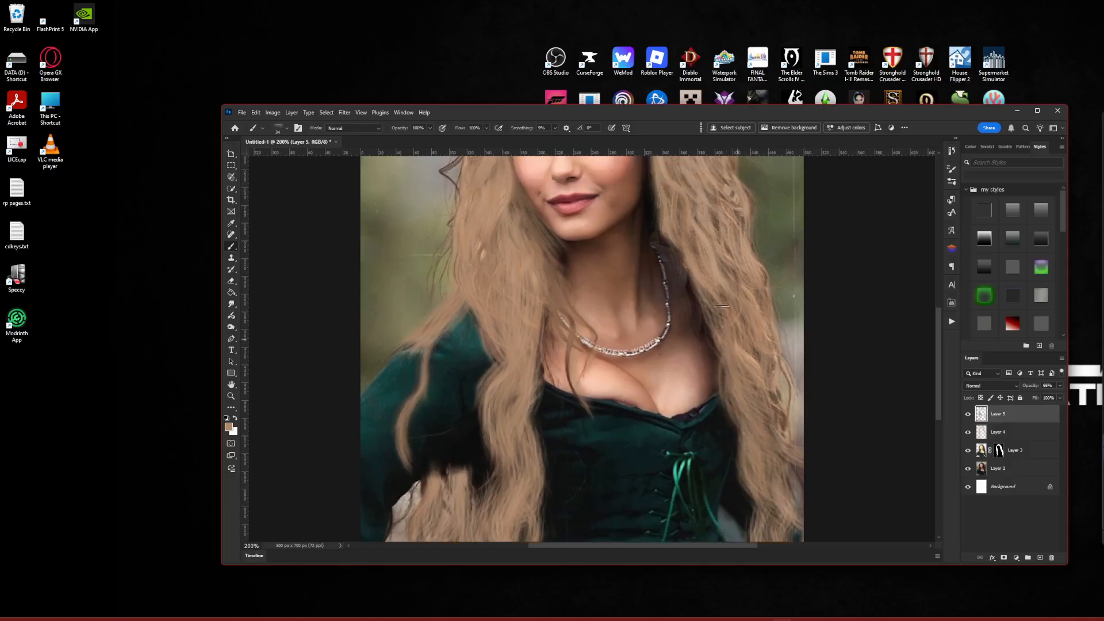
pyautogui.scroll(3, 722, 306)
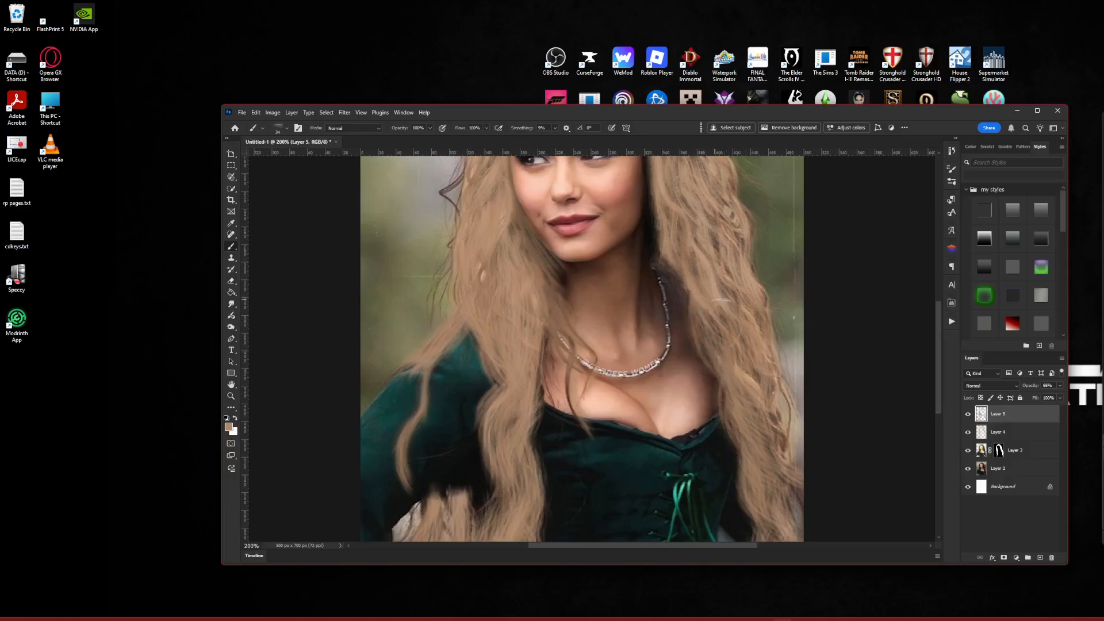
pyautogui.scroll(3, 751, 351)
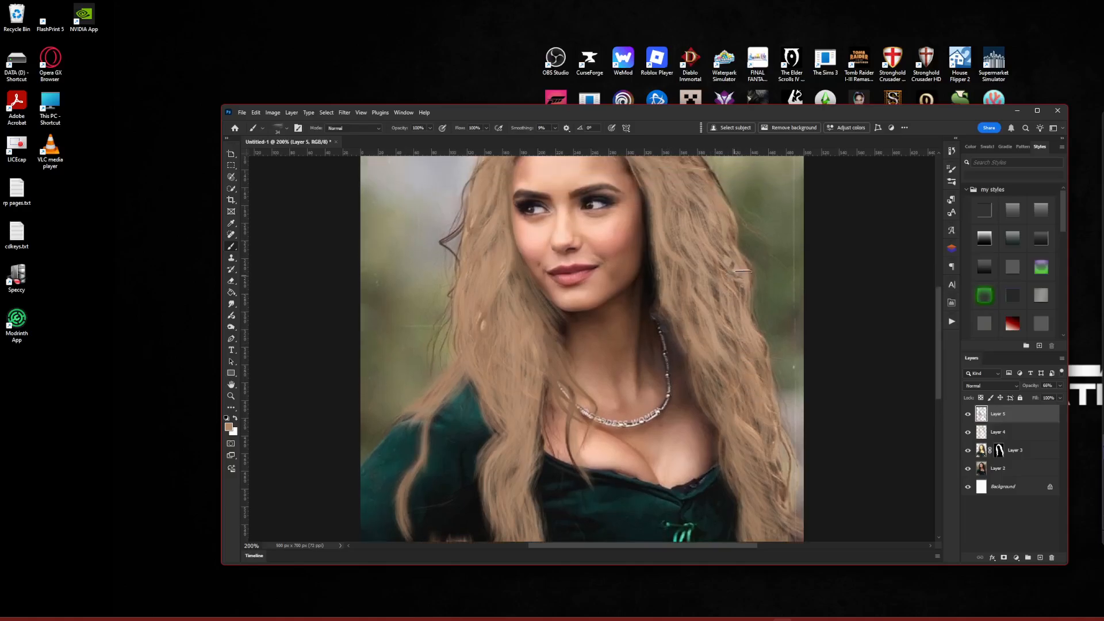
# Cover the dark hair edge along the right-hand side of the face and neck with textured tan strands
pyautogui.scroll(2, 744, 316)
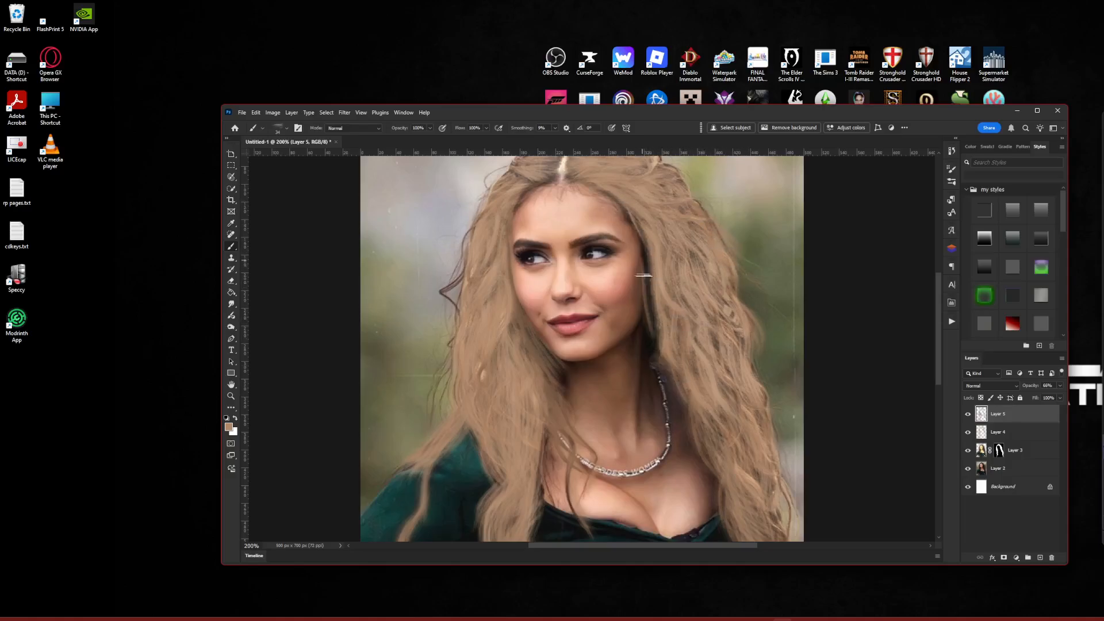
pyautogui.moveTo(621, 201)
pyautogui.mouseDown()
pyautogui.moveTo(659, 322)
pyautogui.moveTo(651, 330)
pyautogui.mouseUp()
pyautogui.moveTo(646, 234); pyautogui.dragTo(647, 353)
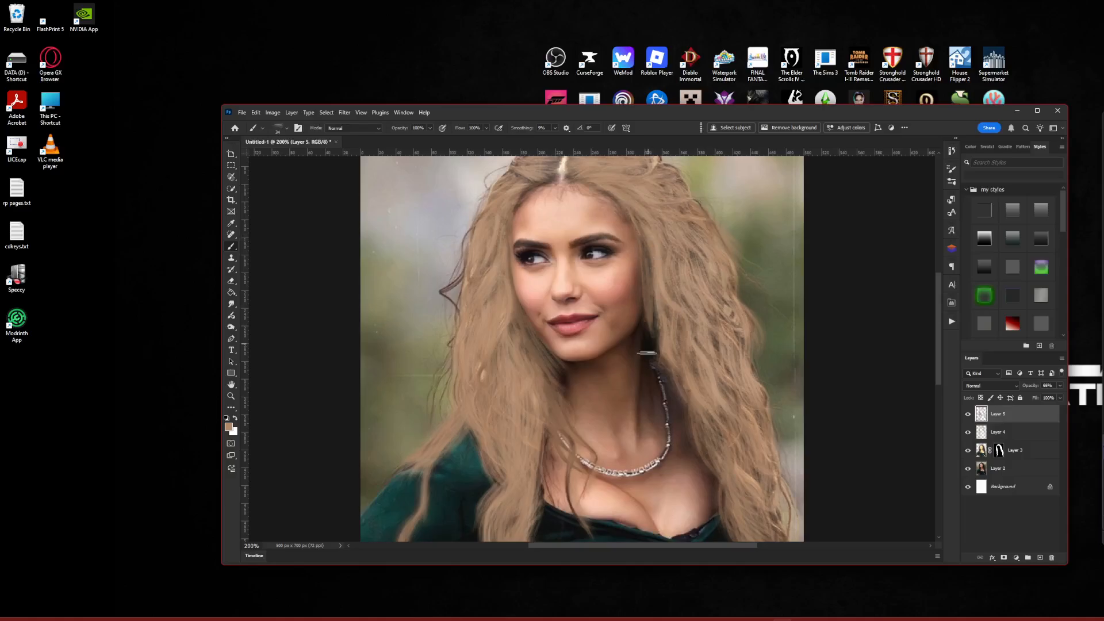
pyautogui.moveTo(649, 308); pyautogui.dragTo(642, 375)
pyautogui.moveTo(655, 289)
pyautogui.mouseDown()
pyautogui.moveTo(638, 381)
pyautogui.moveTo(659, 374)
pyautogui.mouseUp()
pyautogui.moveTo(659, 339); pyautogui.dragTo(670, 400)
pyautogui.scroll(1, 783, 426)
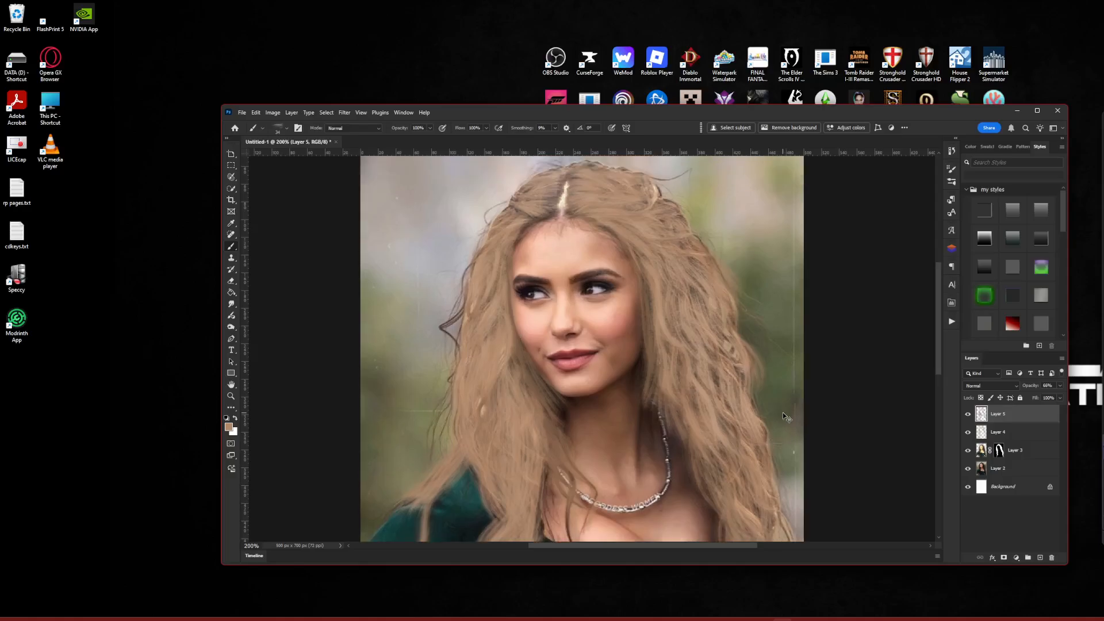
pyautogui.hotkey('ctrl', '-')
pyautogui.hotkey('ctrl', '-')
pyautogui.scroll(-1, 739, 486)
pyautogui.hotkey('ctrl', '+')
pyautogui.hotkey('ctrl', '+')
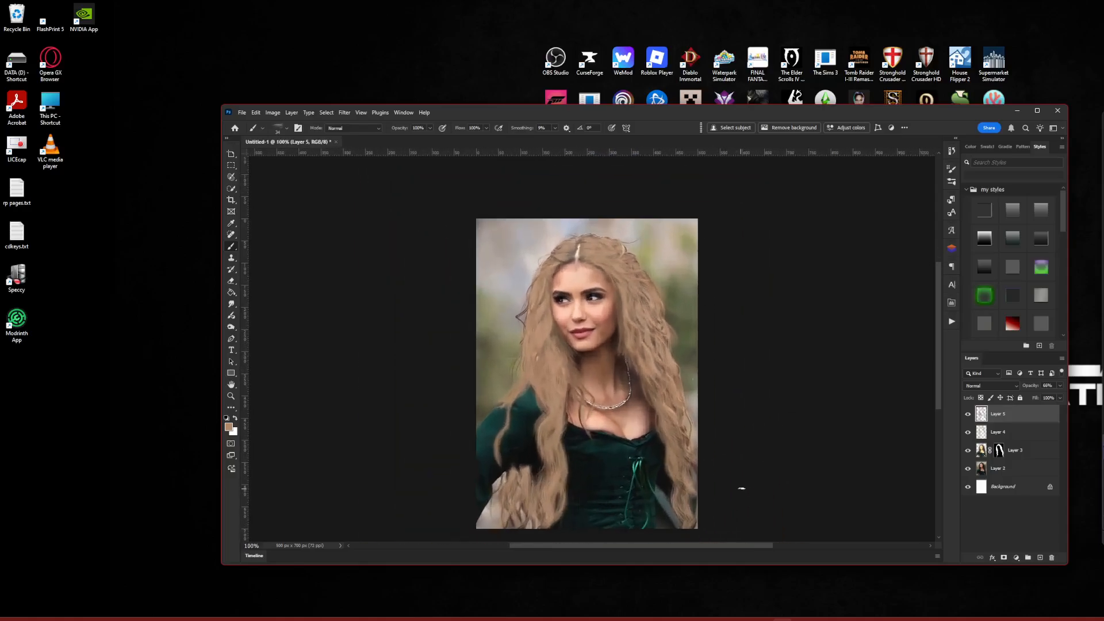
# Set the foreground colour to dark brown #745033 and add a new layer above Layer 5
pyautogui.click(229, 427)
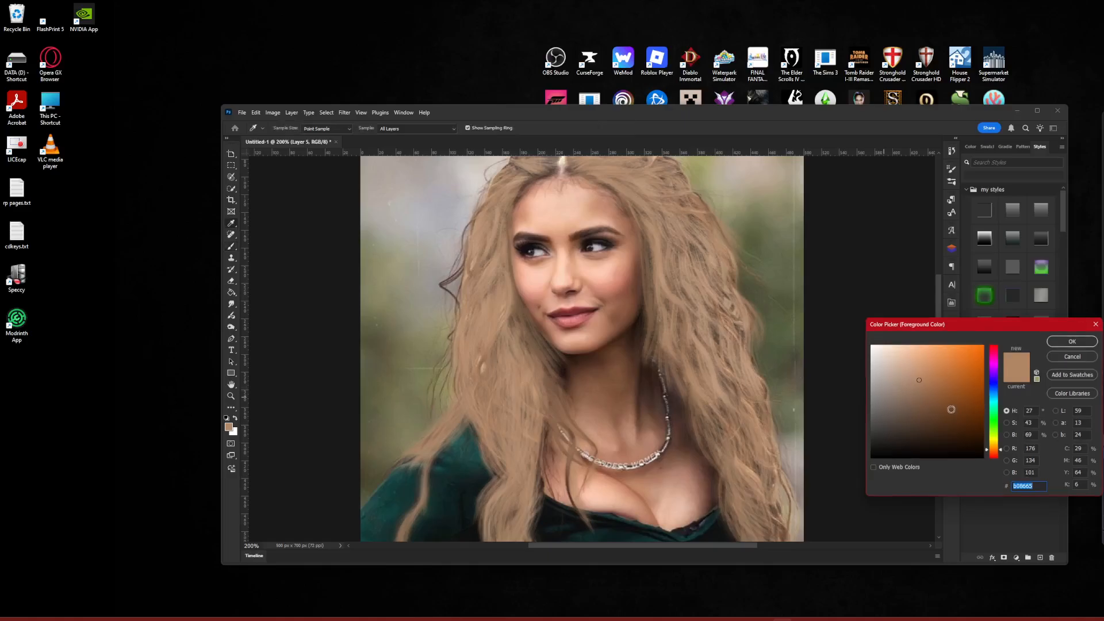
pyautogui.click(931, 396)
pyautogui.click(932, 400)
pyautogui.click(934, 406)
pyautogui.click(1069, 341)
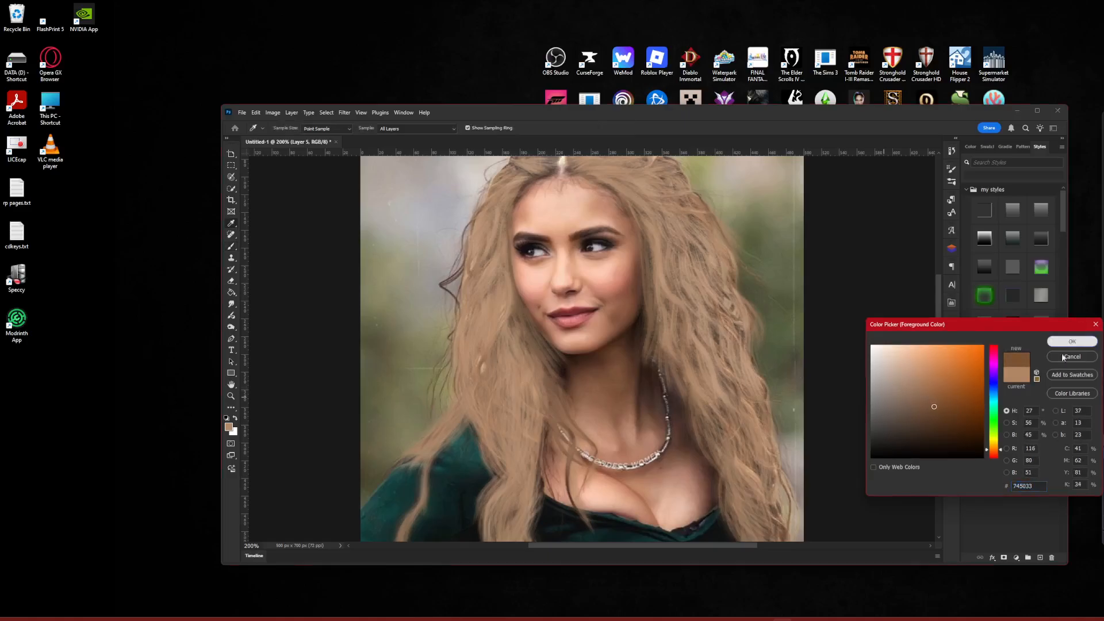
pyautogui.click(1041, 556)
pyautogui.scroll(1, 295, 190)
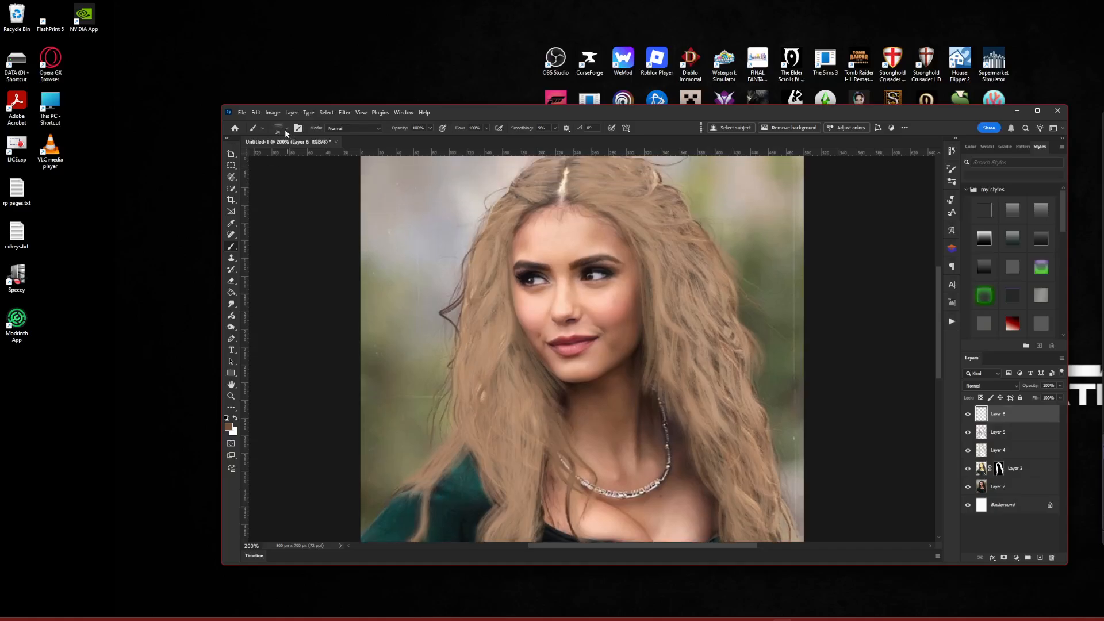
# Try the Fine Hair Sparse and Fine Hair Clustered (Detail) brushes, undoing the test strand in the right-hand hair
pyautogui.click(285, 128)
pyautogui.scroll(3, 292, 252)
pyautogui.click(288, 255)
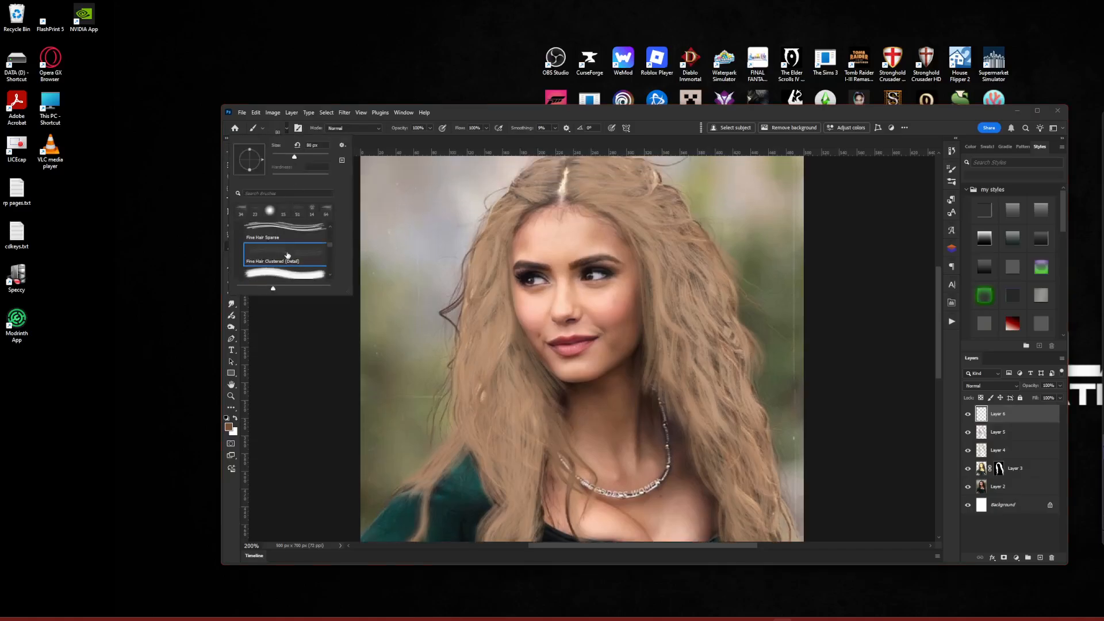
pyautogui.click(290, 241)
pyautogui.scroll(1, 290, 241)
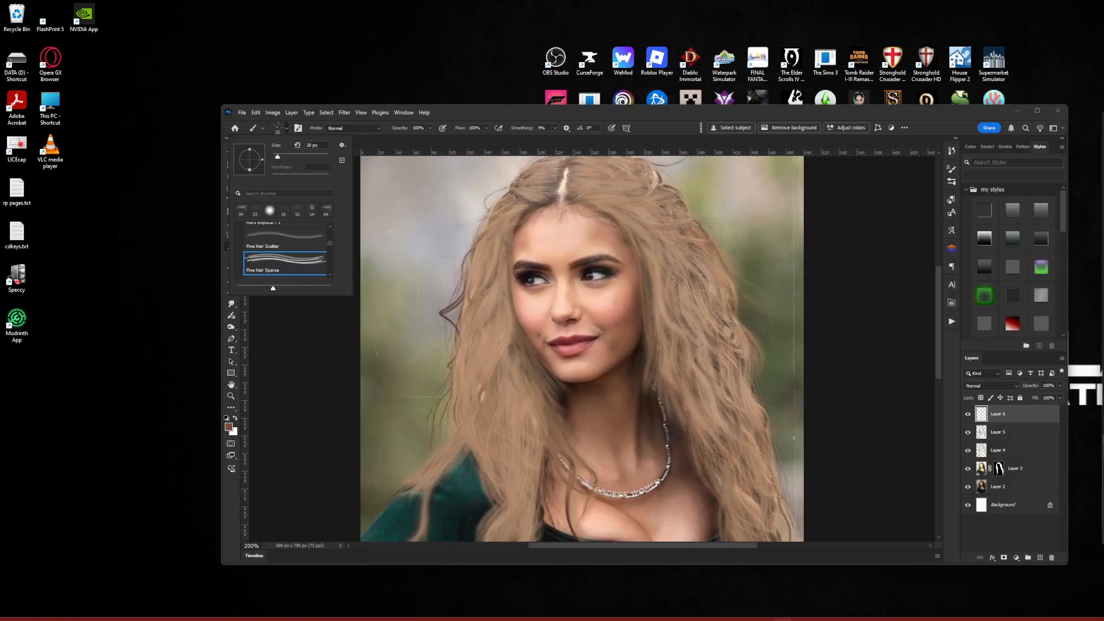
pyautogui.click(680, 329)
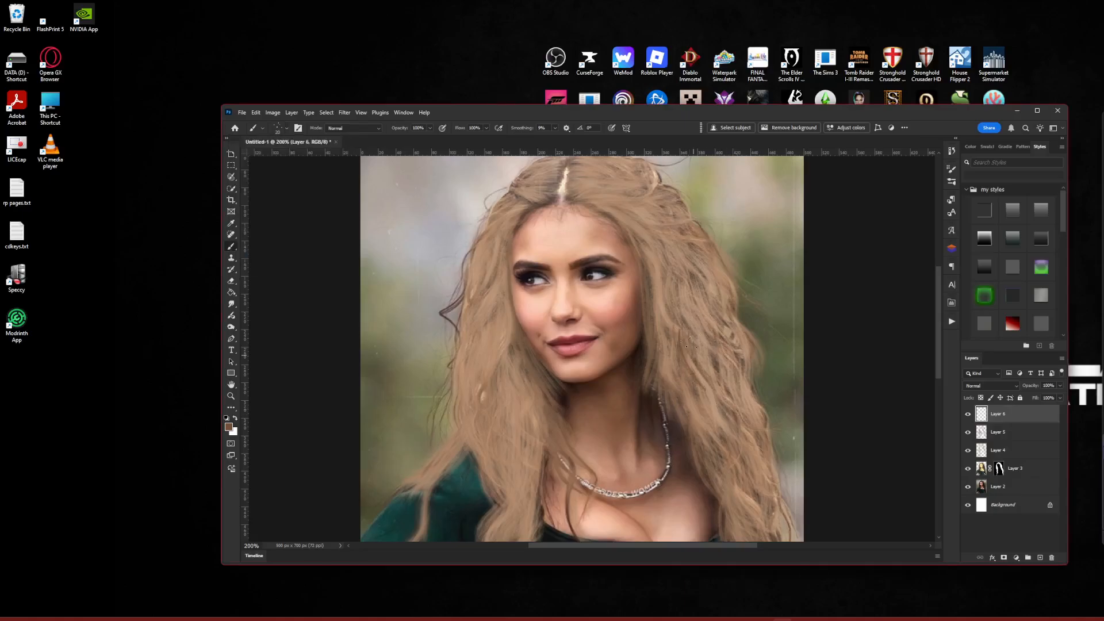
pyautogui.click(262, 128)
pyautogui.scroll(-2, 292, 258)
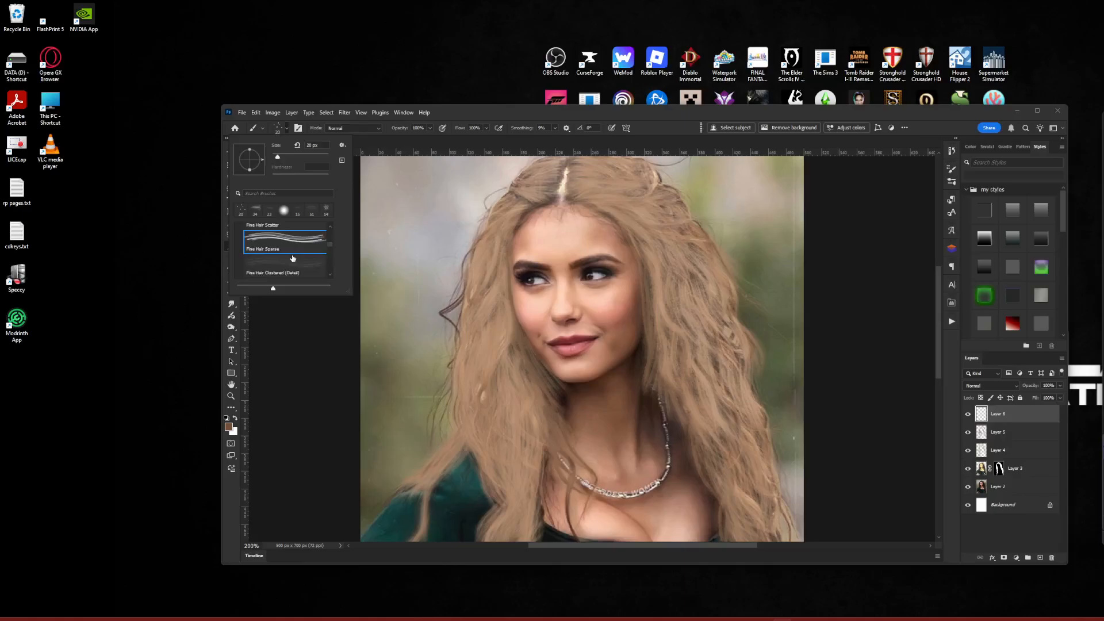
pyautogui.scroll(-2, 293, 258)
pyautogui.click(302, 251)
pyautogui.moveTo(704, 322); pyautogui.dragTo(743, 389)
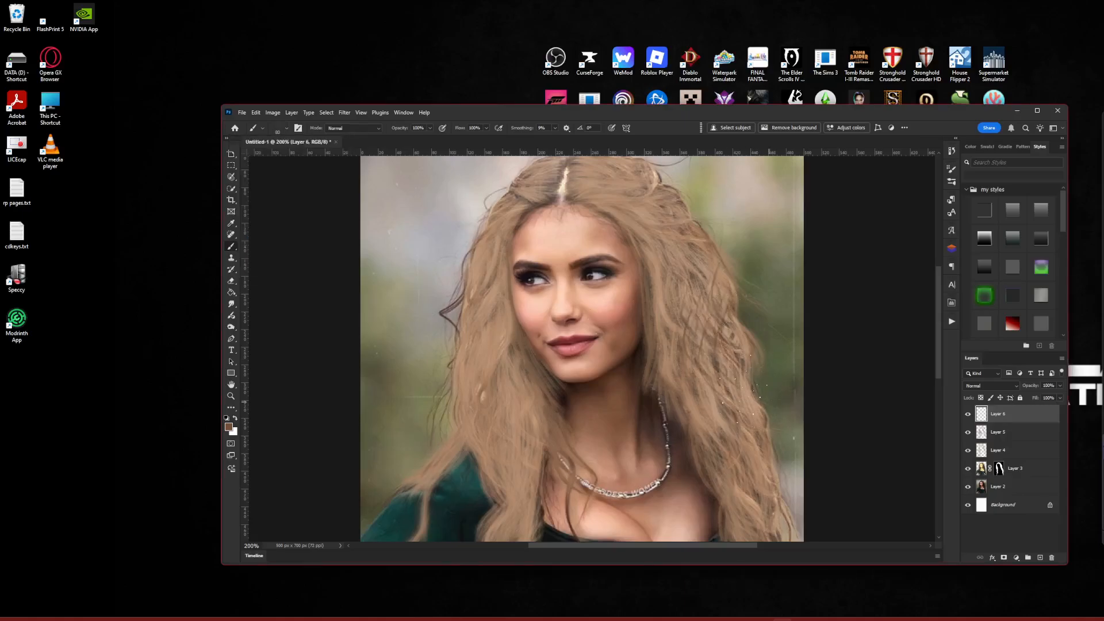
pyautogui.hotkey('ctrl', 'z')
# Switch to a recently used fine hair brush and undo its test stroke in the right-hand hair
pyautogui.click(263, 128)
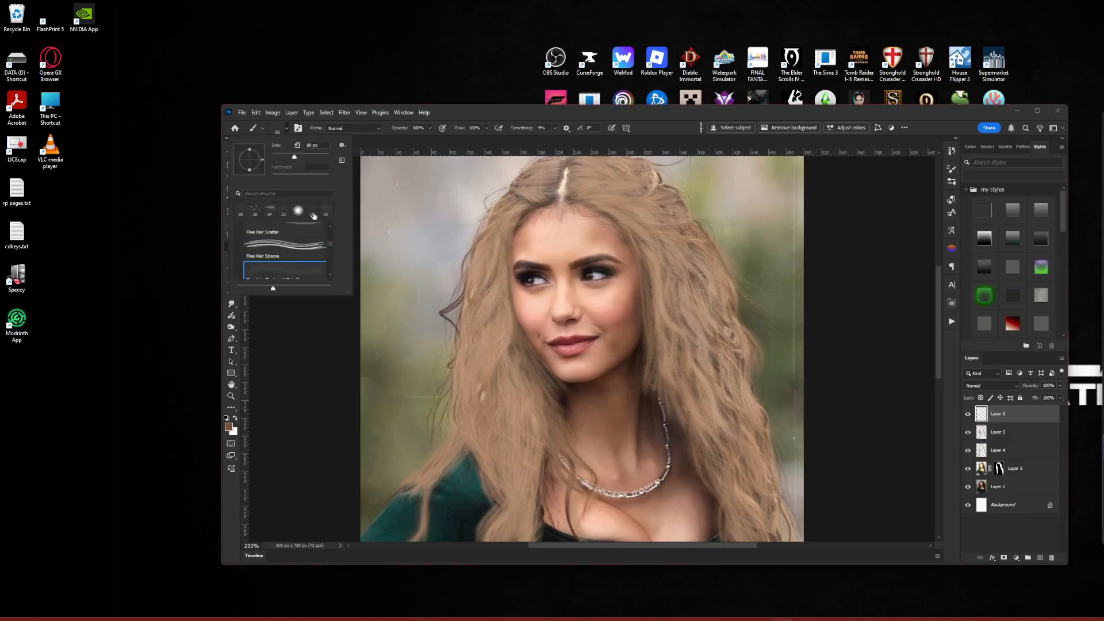
pyautogui.click(326, 213)
pyautogui.moveTo(679, 285); pyautogui.dragTo(704, 354)
pyautogui.hotkey('ctrl', 'z')
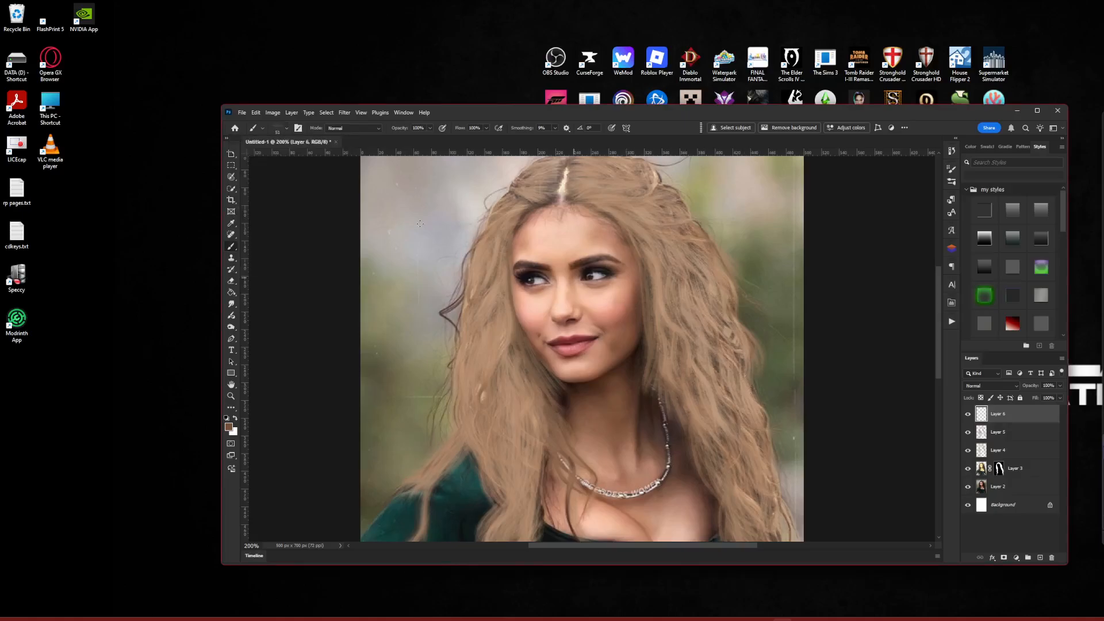
pyautogui.click(282, 130)
pyautogui.scroll(-5, 304, 252)
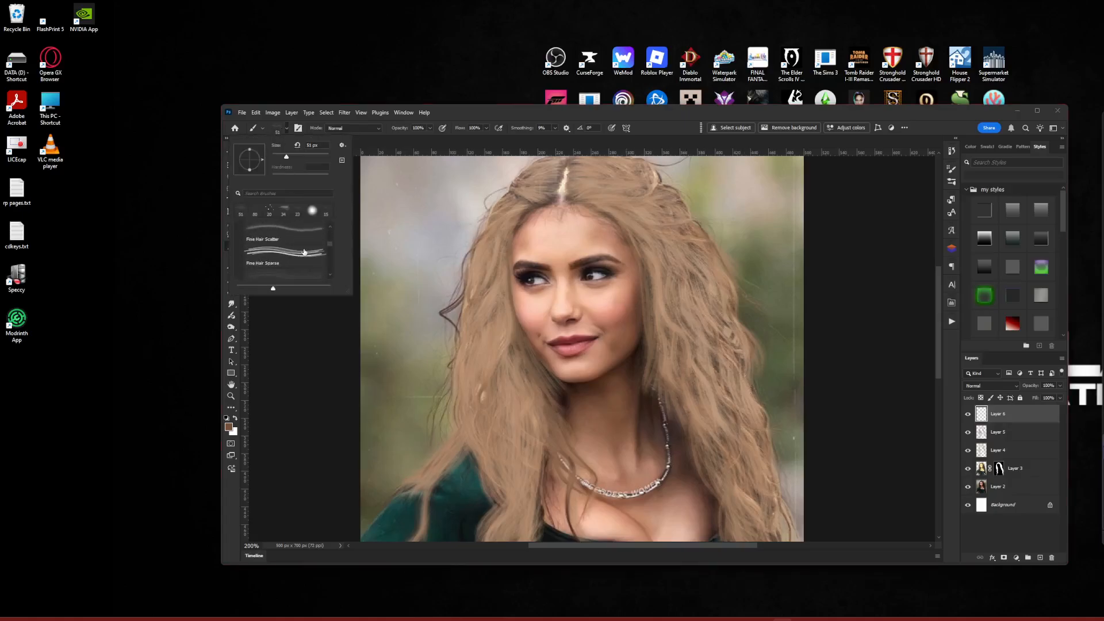
pyautogui.click(286, 130)
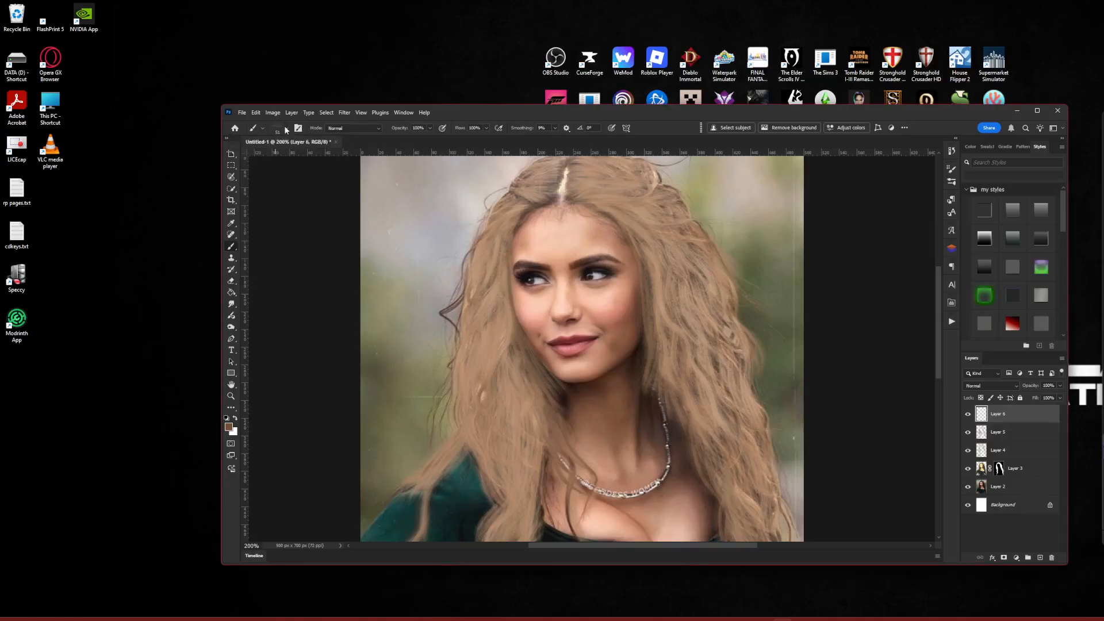
# Paint fine dark brown strands through the left-hand hair beside the face and down towards the shoulder
pyautogui.moveTo(488, 347); pyautogui.dragTo(464, 406)
pyautogui.moveTo(509, 326)
pyautogui.mouseDown()
pyautogui.moveTo(452, 409)
pyautogui.moveTo(466, 406)
pyautogui.mouseUp()
pyautogui.moveTo(515, 378); pyautogui.dragTo(524, 465)
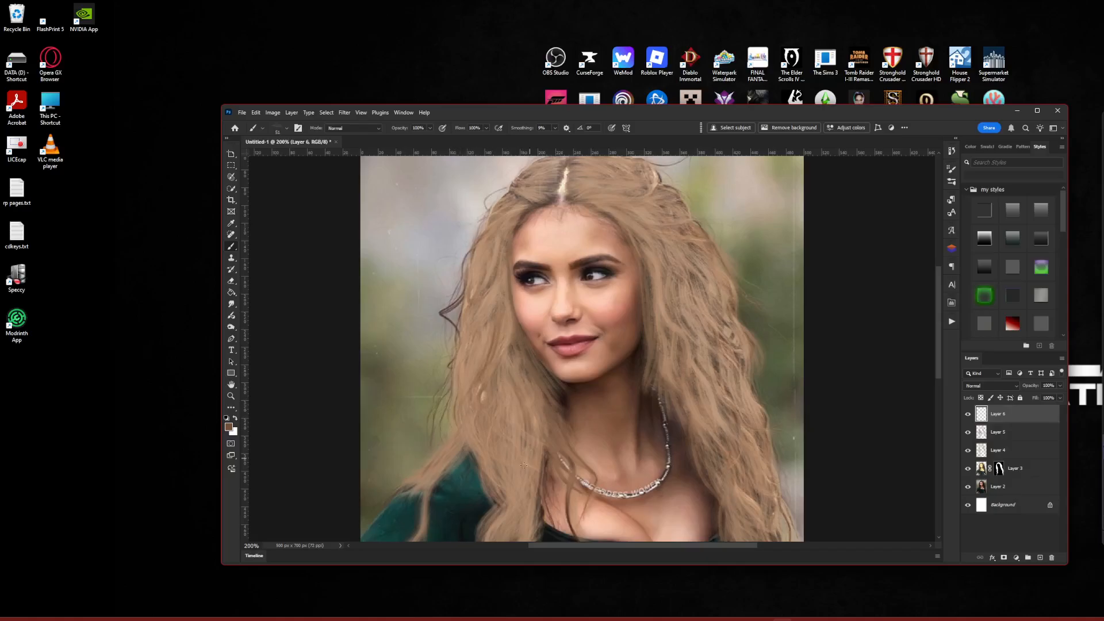
pyautogui.moveTo(519, 389); pyautogui.dragTo(526, 464)
pyautogui.moveTo(490, 420); pyautogui.dragTo(510, 503)
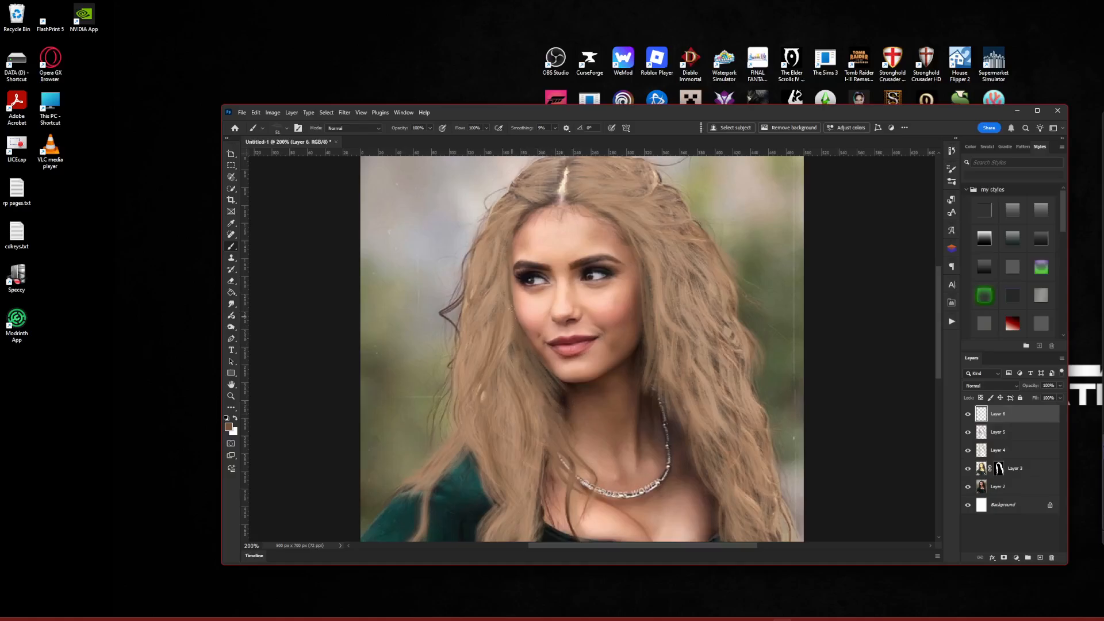
pyautogui.moveTo(519, 335); pyautogui.dragTo(553, 384)
pyautogui.moveTo(490, 242)
pyautogui.mouseDown()
pyautogui.moveTo(494, 286)
pyautogui.moveTo(446, 349)
pyautogui.moveTo(473, 334)
pyautogui.moveTo(466, 375)
pyautogui.mouseUp()
# Paint fine dark brown strands across the crown from the parting towards the right-hand side
pyautogui.scroll(2, 573, 239)
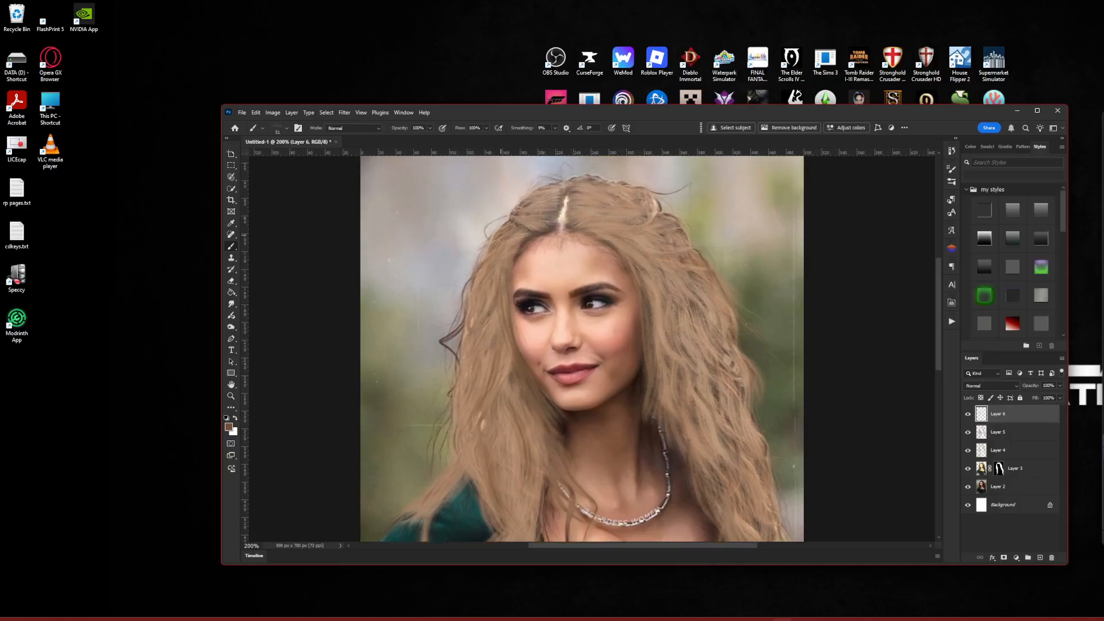
pyautogui.moveTo(575, 193)
pyautogui.mouseDown()
pyautogui.moveTo(614, 201)
pyautogui.moveTo(596, 216)
pyautogui.moveTo(615, 220)
pyautogui.mouseUp()
pyautogui.moveTo(577, 220); pyautogui.dragTo(675, 242)
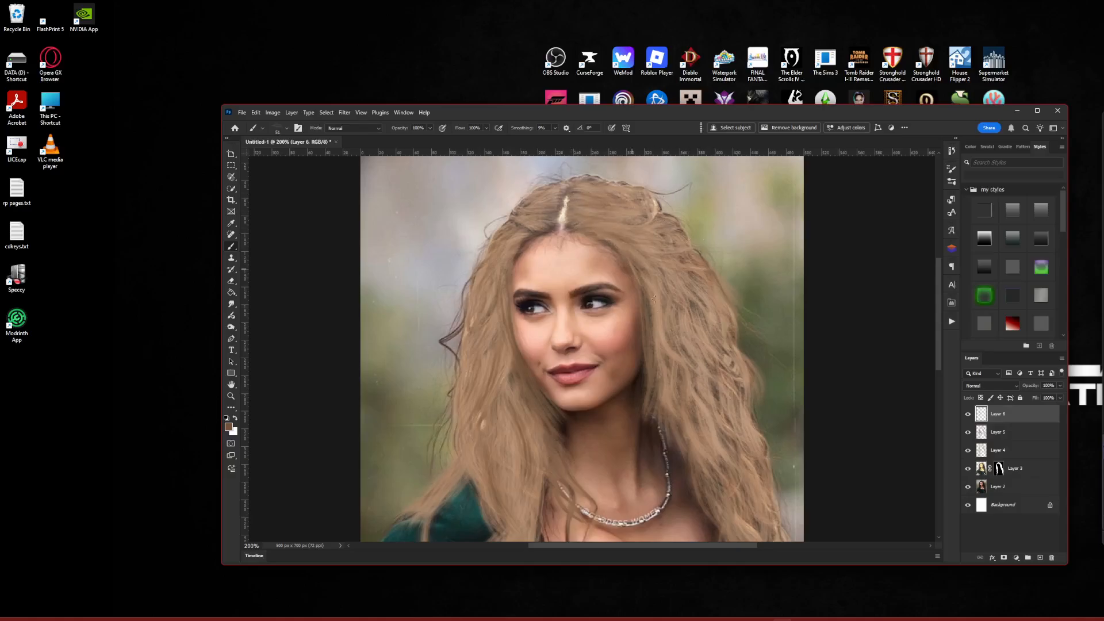
# Paint fine dark brown strands down the right-hand hair from beside the face to chest height, undoing one misplaced stroke
pyautogui.moveTo(653, 297); pyautogui.dragTo(657, 337)
pyautogui.moveTo(653, 242); pyautogui.dragTo(690, 328)
pyautogui.hotkey('ctrl', 'z')
pyautogui.moveTo(635, 251)
pyautogui.mouseDown()
pyautogui.moveTo(671, 263)
pyautogui.moveTo(728, 335)
pyautogui.mouseUp()
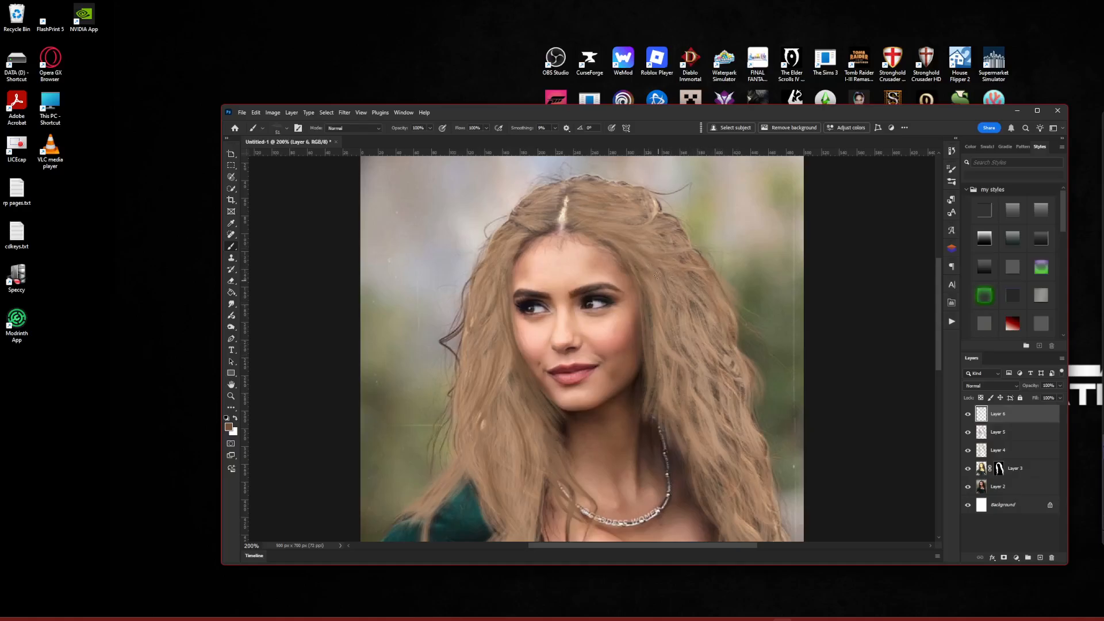
pyautogui.moveTo(655, 276); pyautogui.dragTo(673, 359)
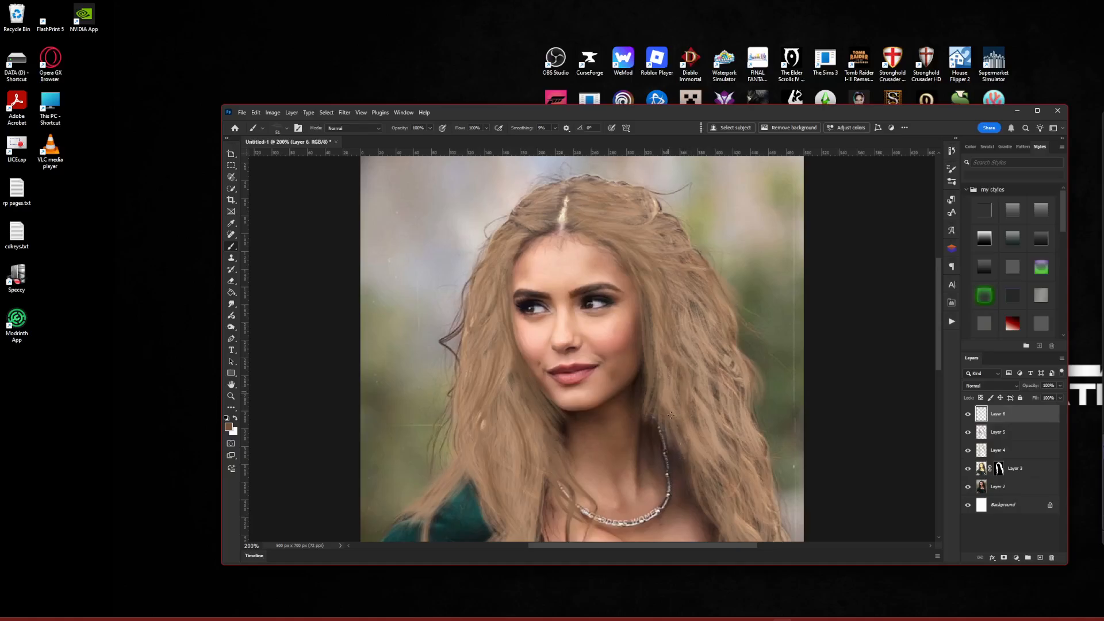
pyautogui.moveTo(671, 415); pyautogui.dragTo(674, 419)
pyautogui.moveTo(684, 306)
pyautogui.mouseDown()
pyautogui.moveTo(716, 449)
pyautogui.moveTo(700, 438)
pyautogui.moveTo(716, 357)
pyautogui.moveTo(724, 458)
pyautogui.mouseUp()
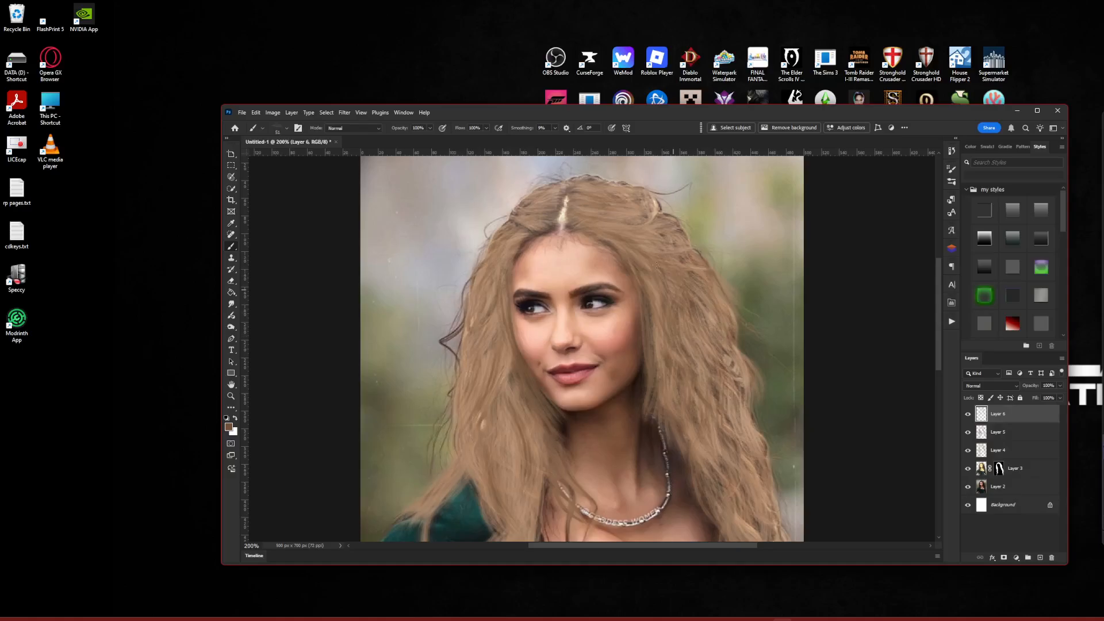
# Paint fine dark brown strands through the curls under the sleeve
pyautogui.scroll(-4, 632, 254)
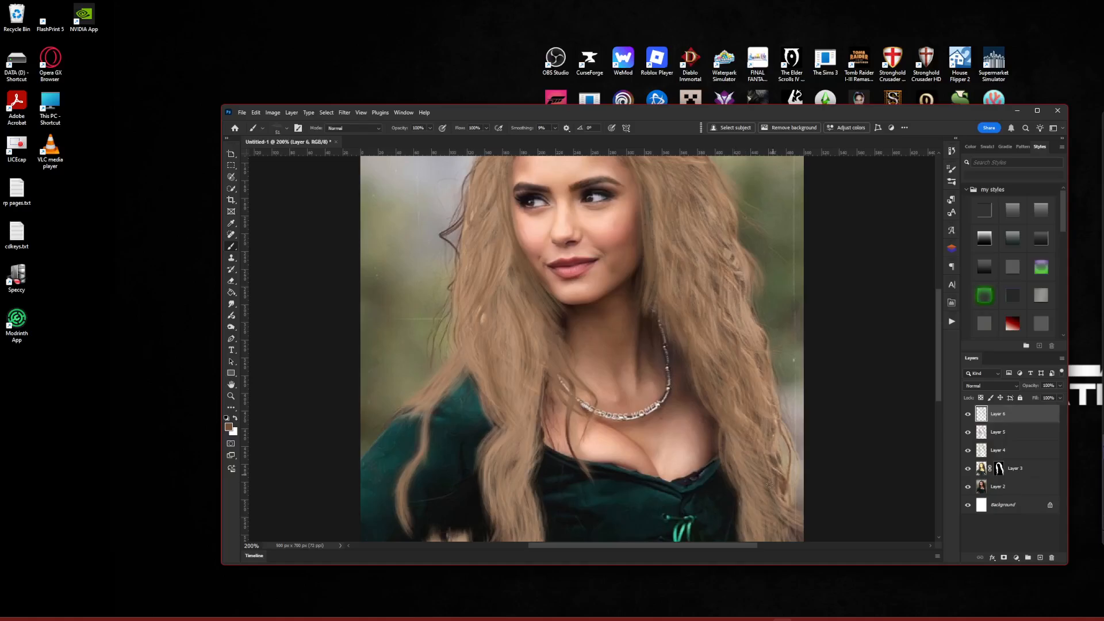
pyautogui.scroll(-1, 757, 443)
pyautogui.scroll(-2, 757, 445)
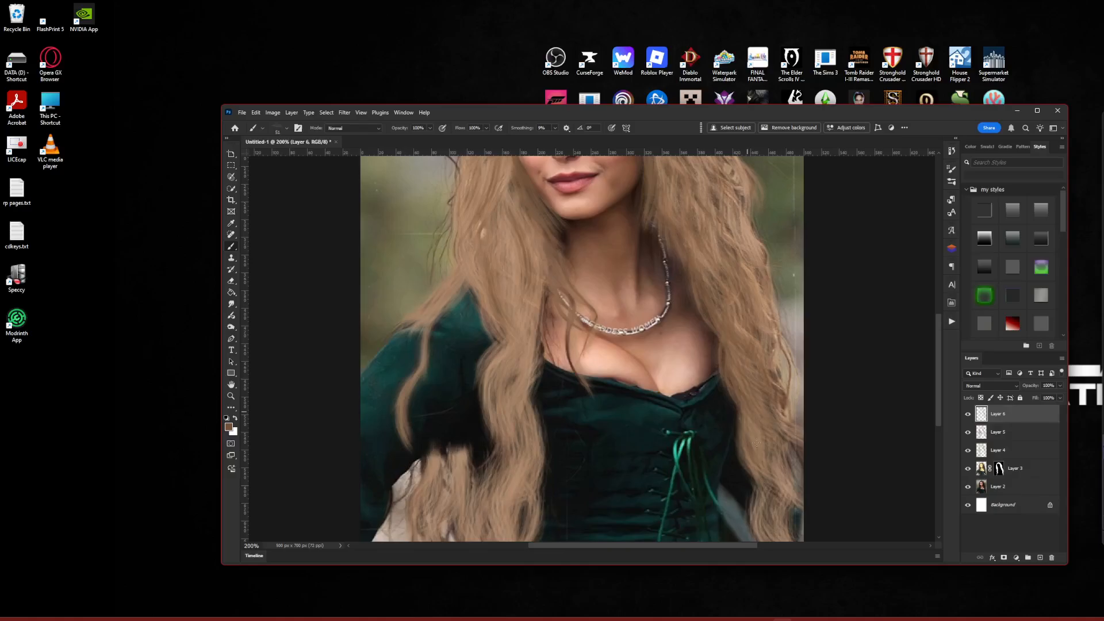
pyautogui.scroll(-1, 777, 463)
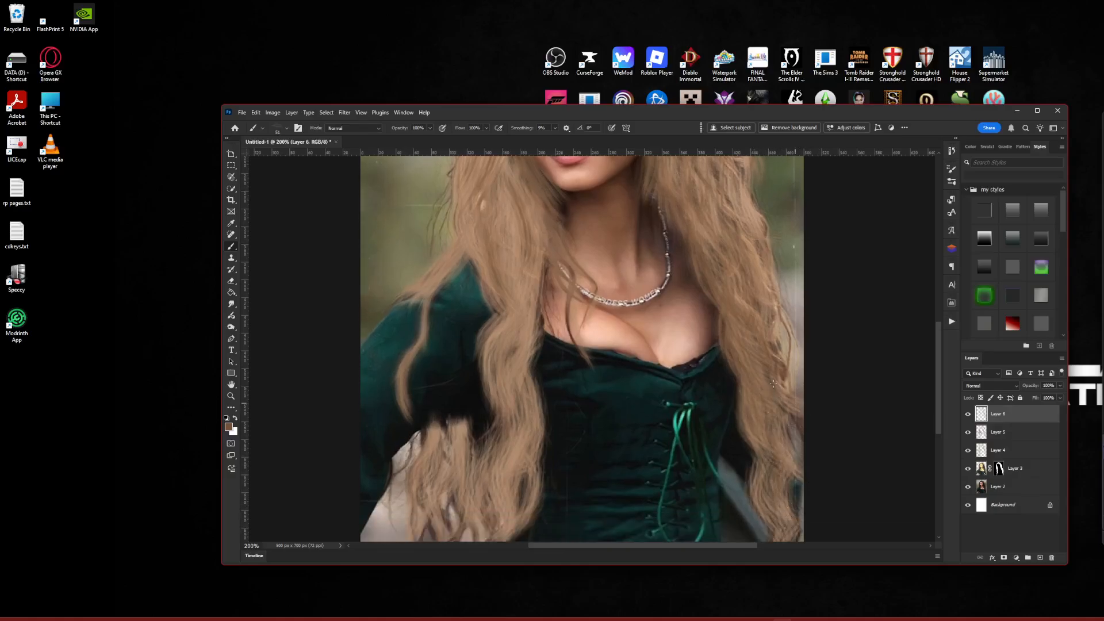
pyautogui.scroll(2, 774, 384)
pyautogui.scroll(-1, 721, 217)
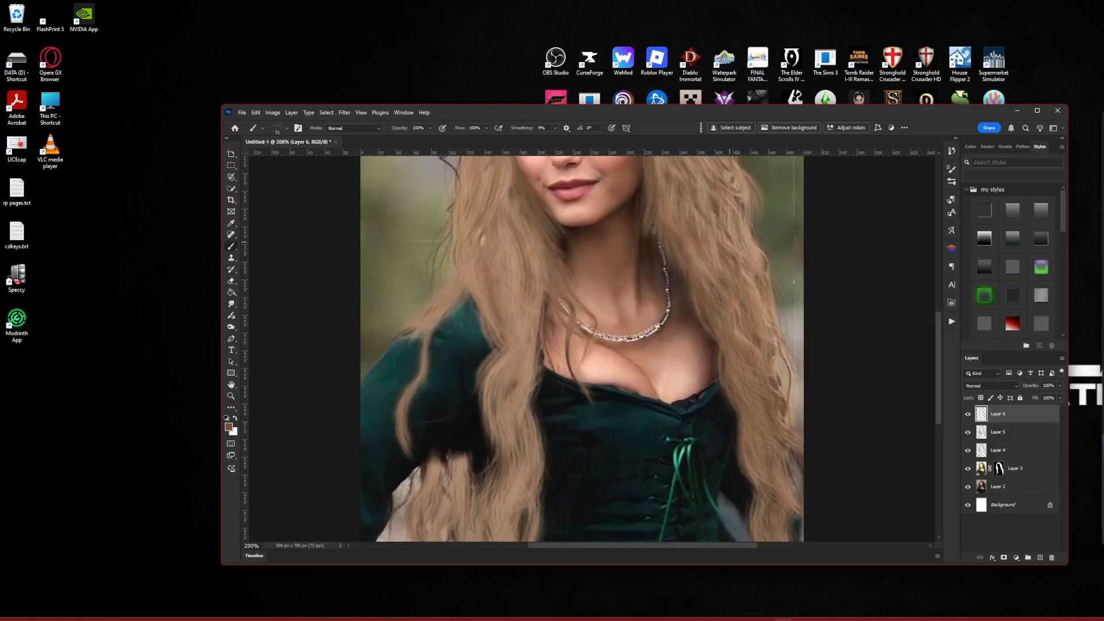
pyautogui.scroll(-5, 743, 239)
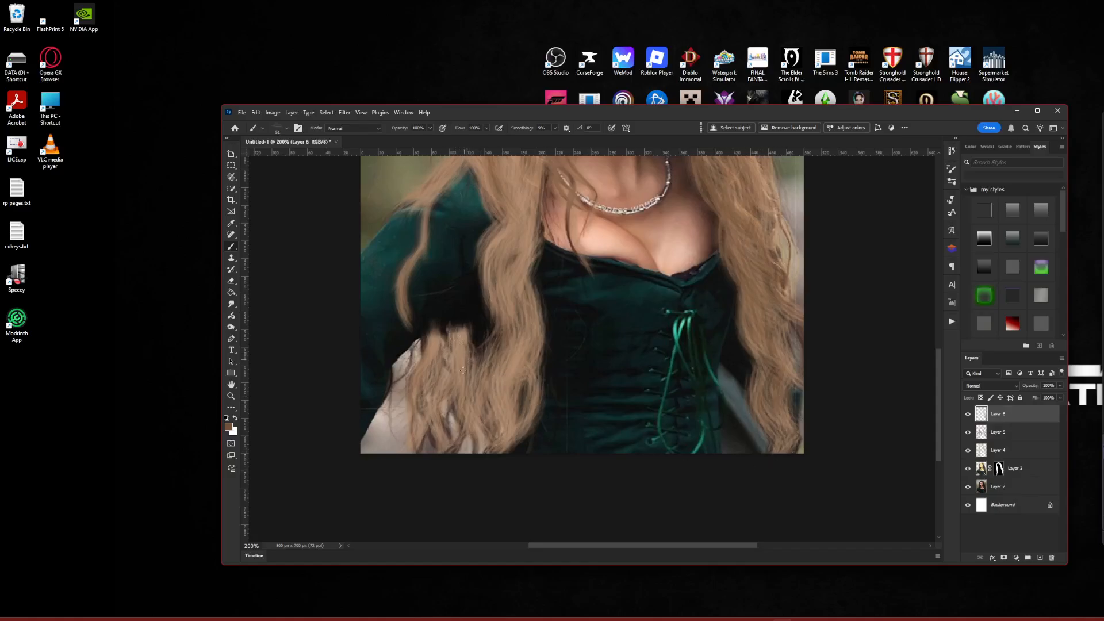
pyautogui.moveTo(463, 369); pyautogui.dragTo(462, 392)
pyautogui.moveTo(451, 344)
pyautogui.mouseDown()
pyautogui.moveTo(436, 414)
pyautogui.moveTo(427, 388)
pyautogui.moveTo(416, 439)
pyautogui.moveTo(439, 404)
pyautogui.moveTo(475, 436)
pyautogui.mouseUp()
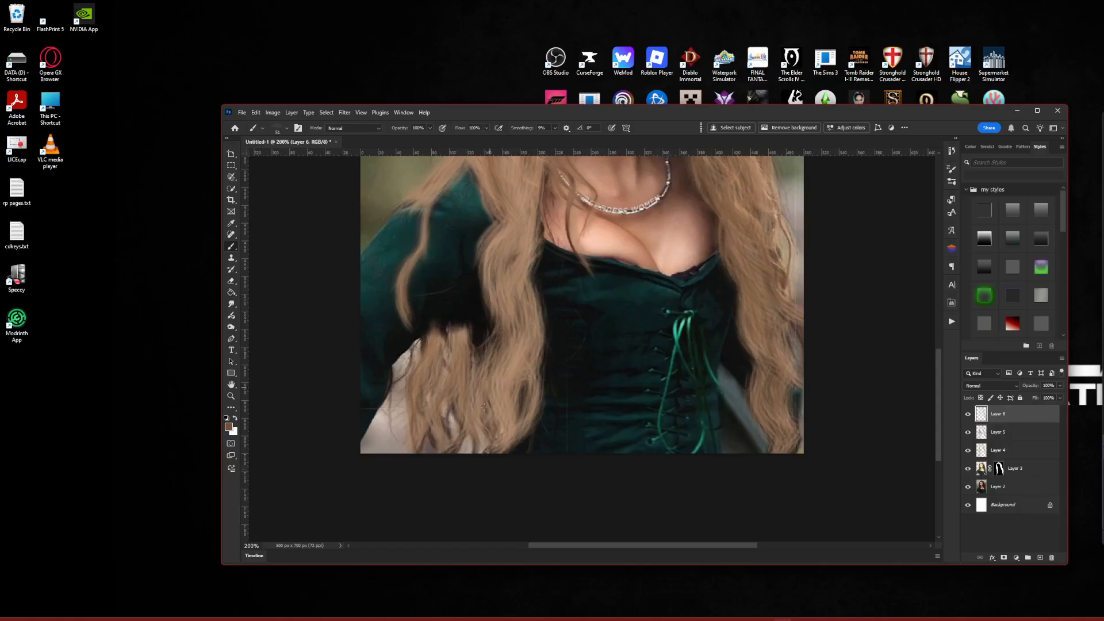
# Paint fine dark brown strands through the left-hand hair from the lower waves up past the shoulder
pyautogui.moveTo(498, 364); pyautogui.dragTo(502, 436)
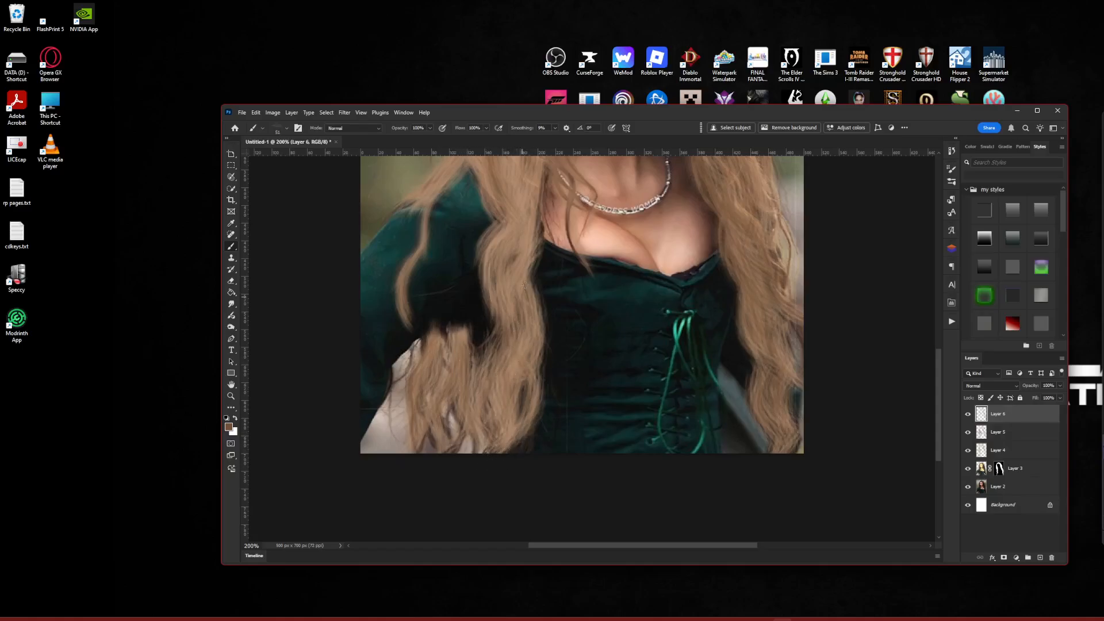
pyautogui.scroll(3, 529, 380)
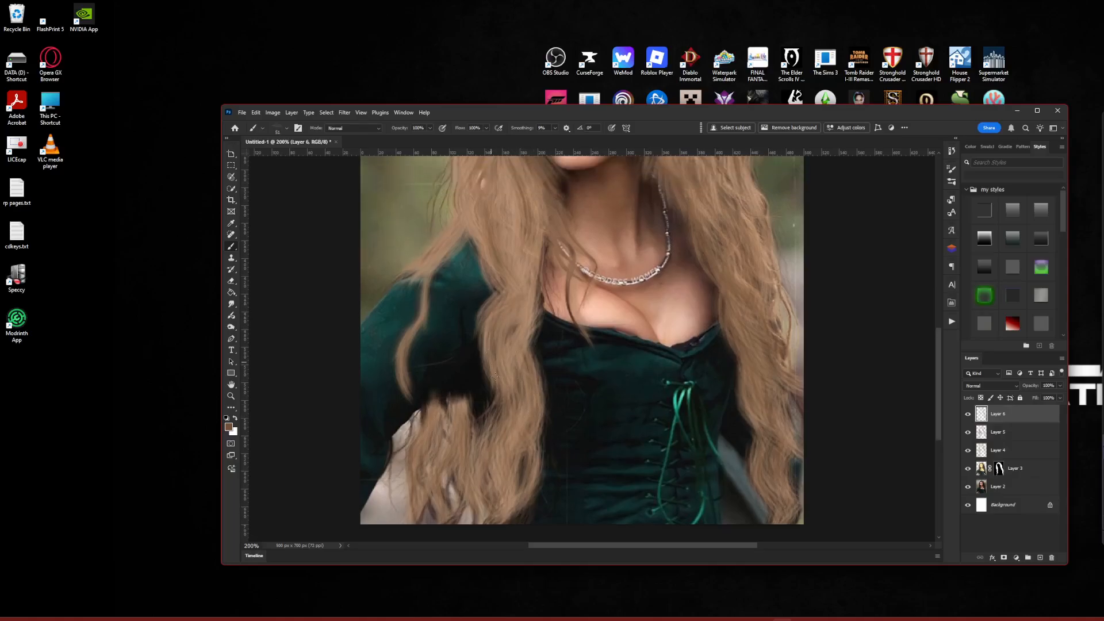
pyautogui.moveTo(492, 315)
pyautogui.mouseDown()
pyautogui.moveTo(486, 346)
pyautogui.moveTo(509, 367)
pyautogui.mouseUp()
pyautogui.scroll(1, 512, 357)
pyautogui.moveTo(531, 282); pyautogui.dragTo(521, 321)
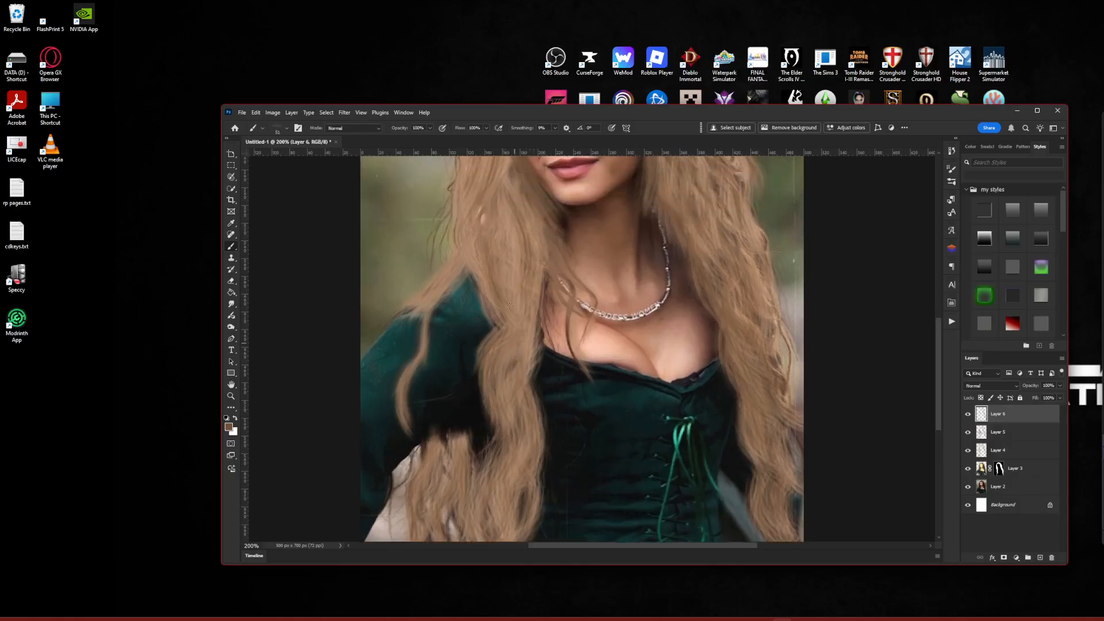
pyautogui.moveTo(495, 217); pyautogui.dragTo(513, 265)
pyautogui.moveTo(518, 202)
pyautogui.mouseDown()
pyautogui.moveTo(537, 246)
pyautogui.moveTo(441, 280)
pyautogui.moveTo(426, 310)
pyautogui.moveTo(470, 314)
pyautogui.mouseUp()
pyautogui.scroll(2, 423, 381)
pyautogui.scroll(2, 479, 300)
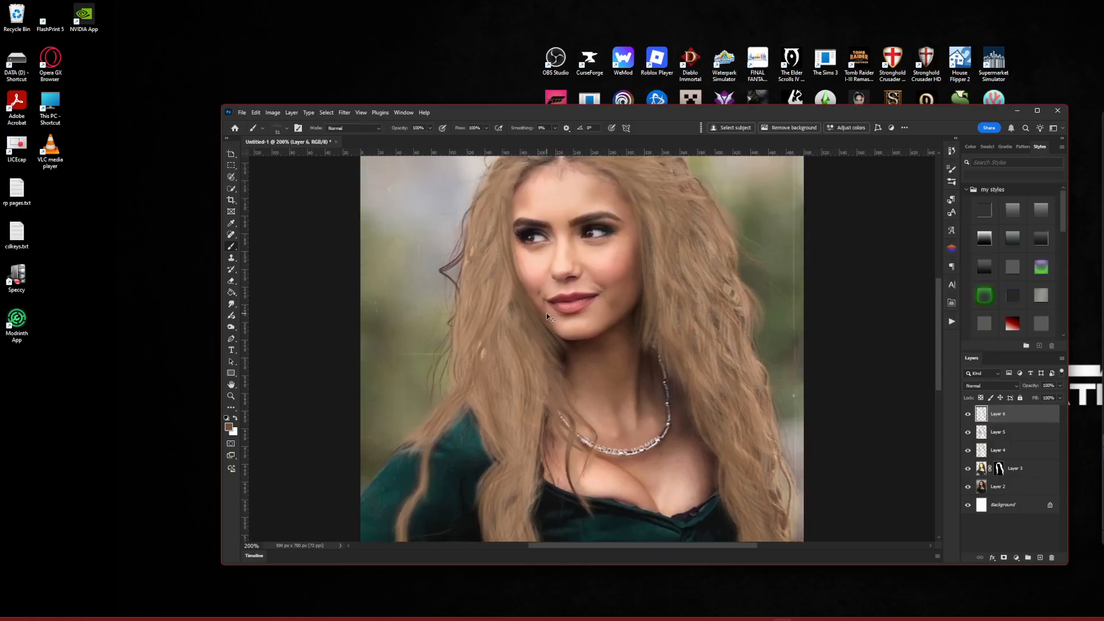
# Merge Layer 4, Layer 5 and Layer 6 into one layer, undoing a mistaken merge of all visible layers
pyautogui.hotkey('ctrl', '-')
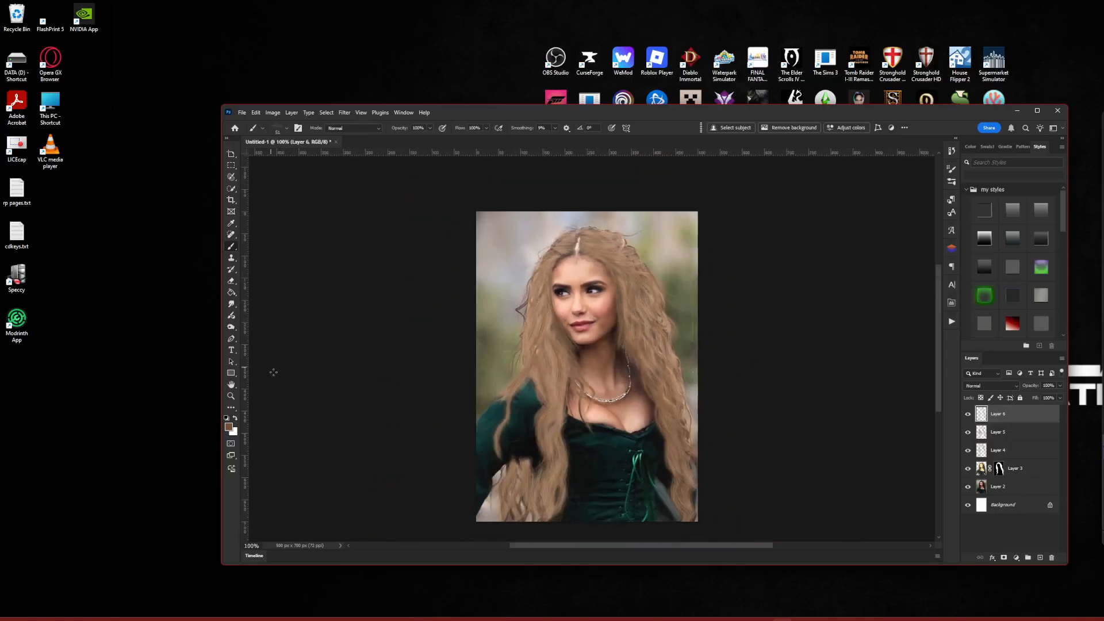
pyautogui.click(999, 469)
pyautogui.keyDown('ctrl'); pyautogui.click(999, 468); pyautogui.keyUp('ctrl')
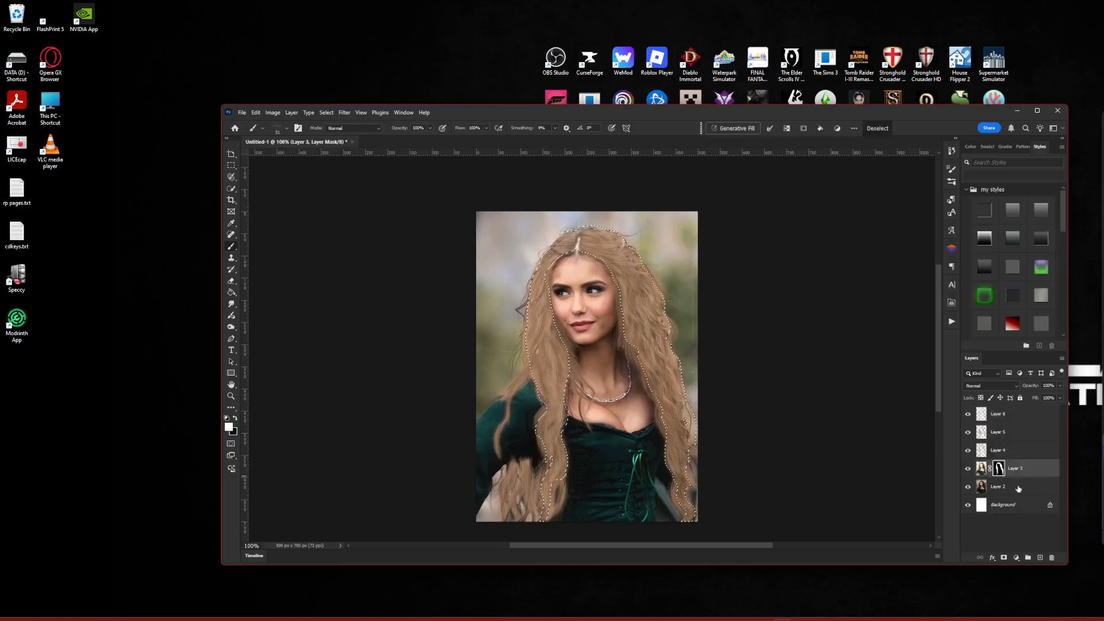
pyautogui.click(1018, 489)
pyautogui.click(1023, 453)
pyautogui.keyDown('shift'); pyautogui.click(1020, 416); pyautogui.keyUp('shift')
pyautogui.rightClick(1029, 454)
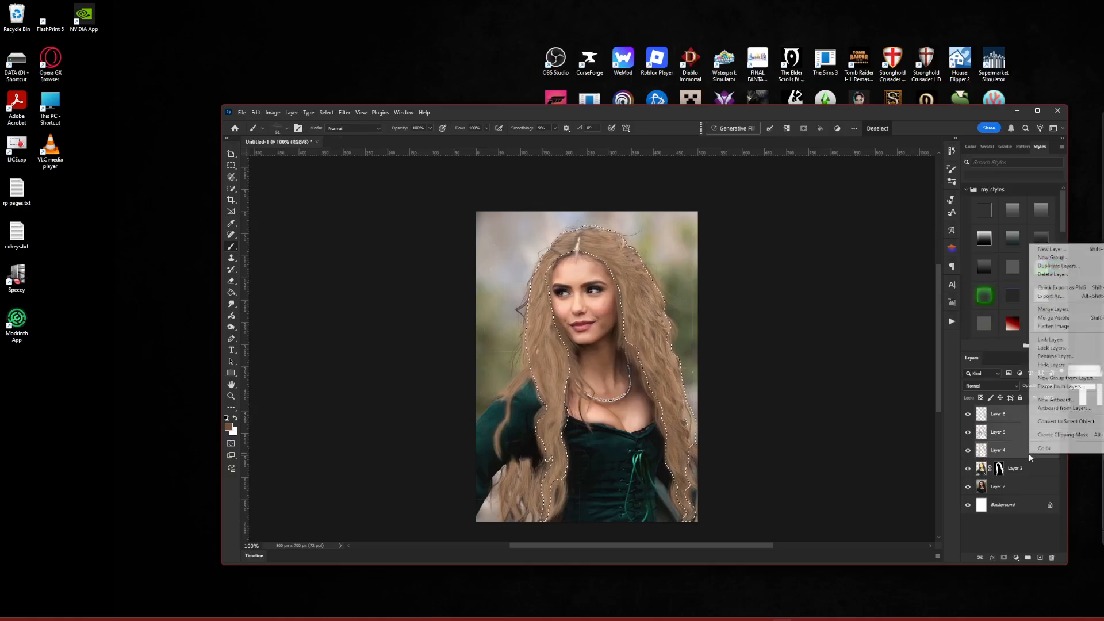
pyautogui.click(1053, 317)
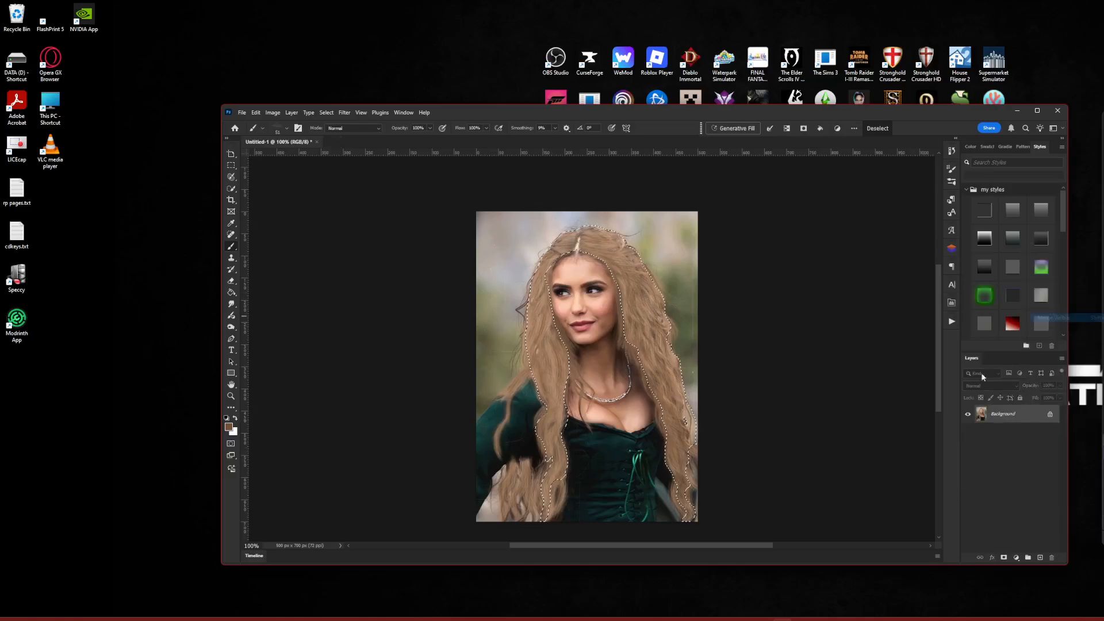
pyautogui.hotkey('ctrl', 'z')
pyautogui.rightClick(1016, 450)
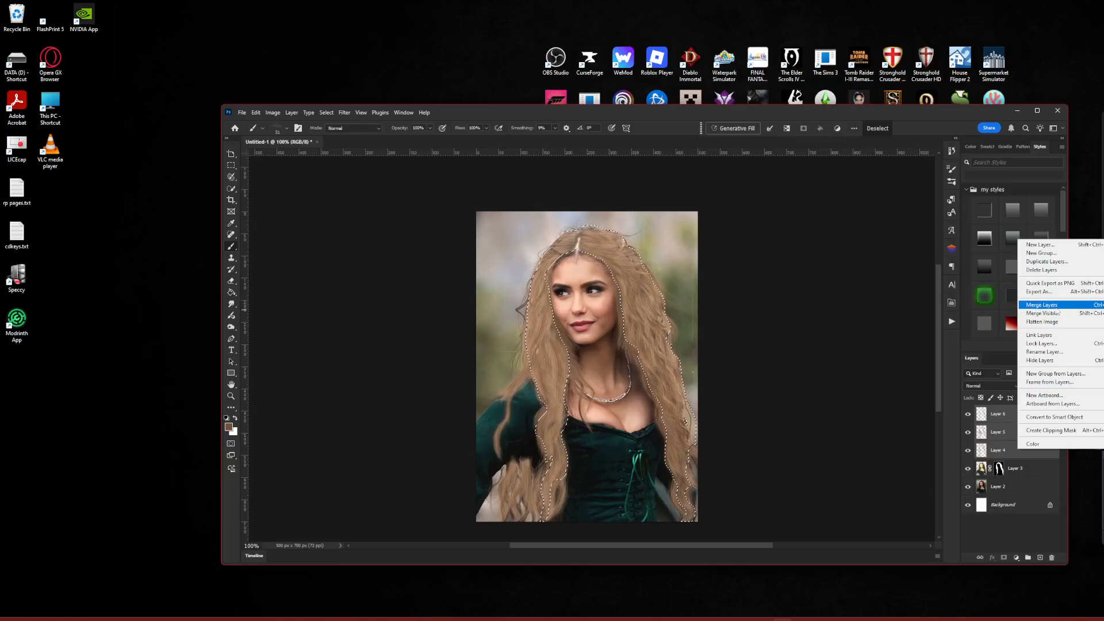
pyautogui.click(1055, 305)
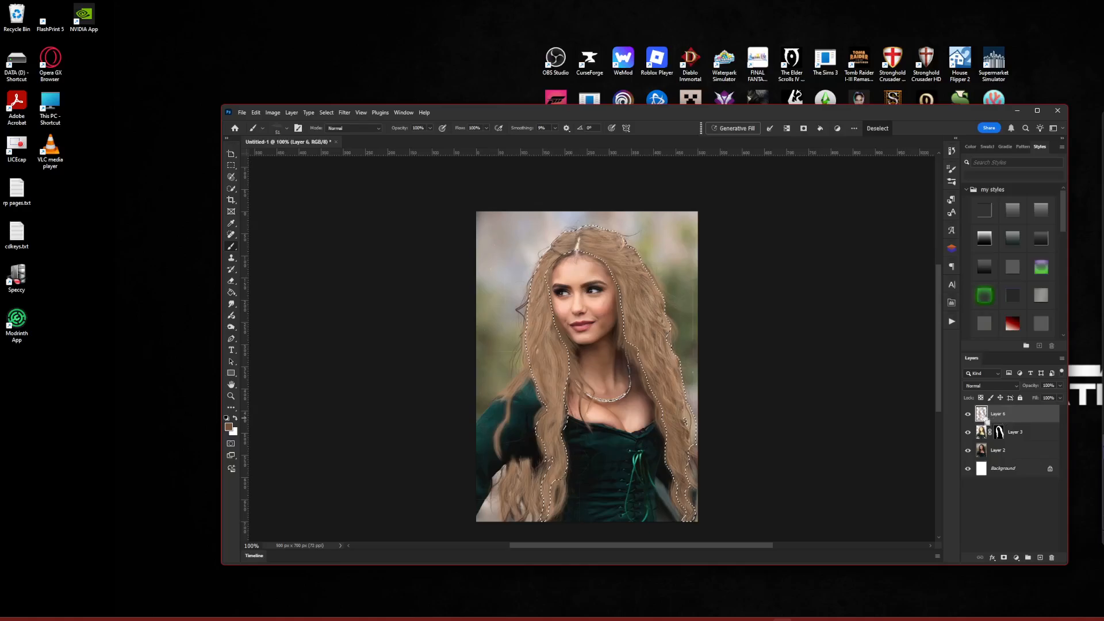
# Select the outline of the merged strands and copy them to a new layer
pyautogui.keyDown('ctrl'); pyautogui.click(981, 415); pyautogui.keyUp('ctrl')
pyautogui.click(231, 166)
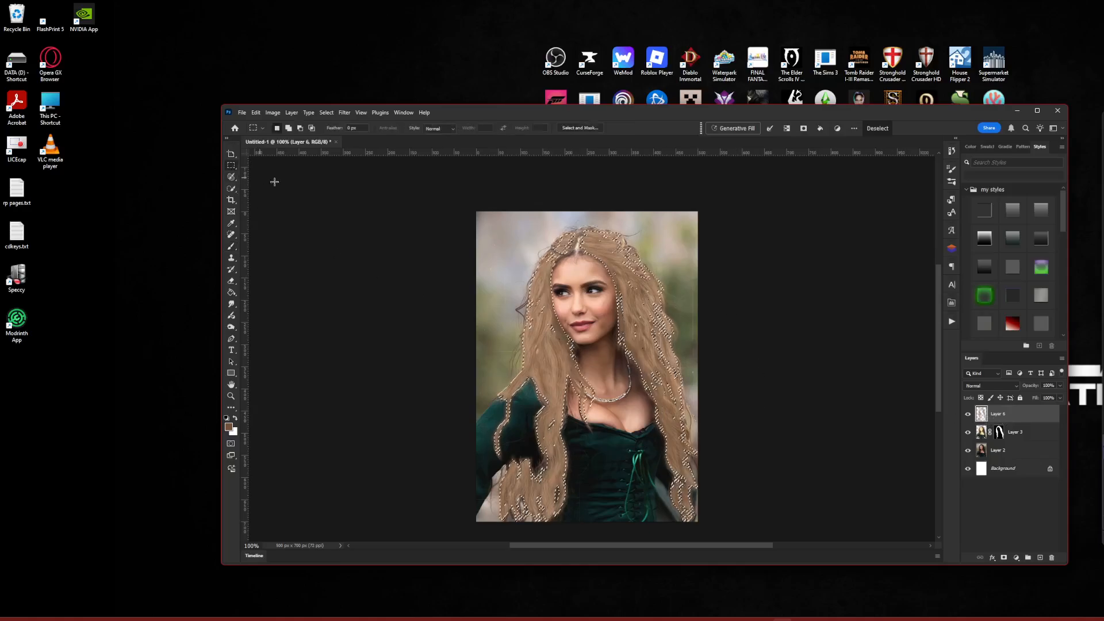
pyautogui.hotkey('ctrl', 'j')
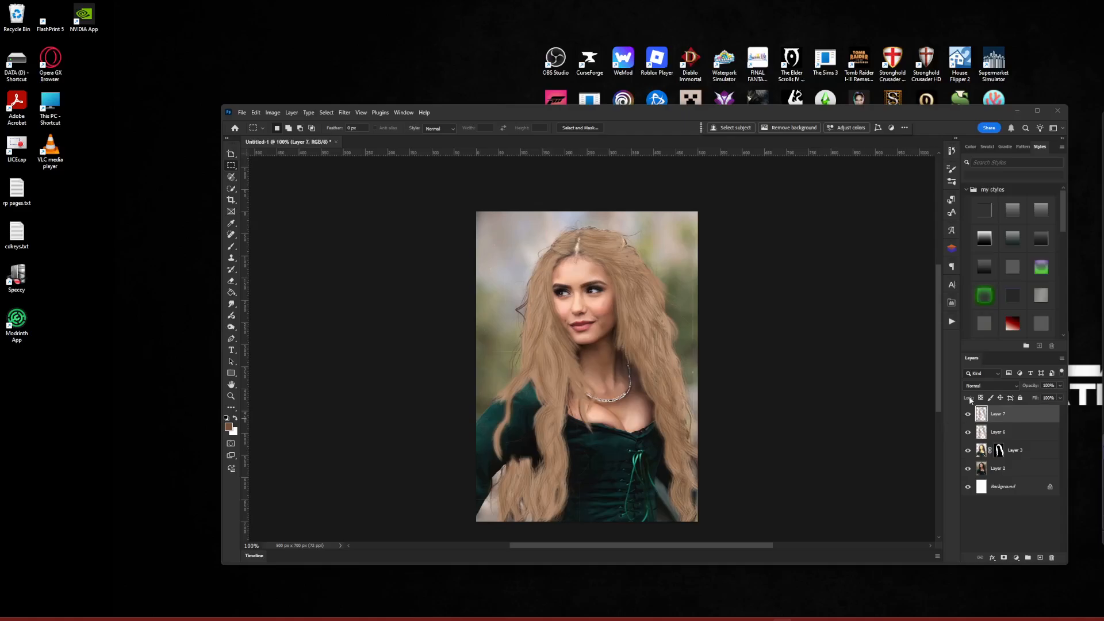
# Try the Luminosity blend mode on the copied strands layer and compare the image with the layer hidden and shown
pyautogui.click(1007, 385)
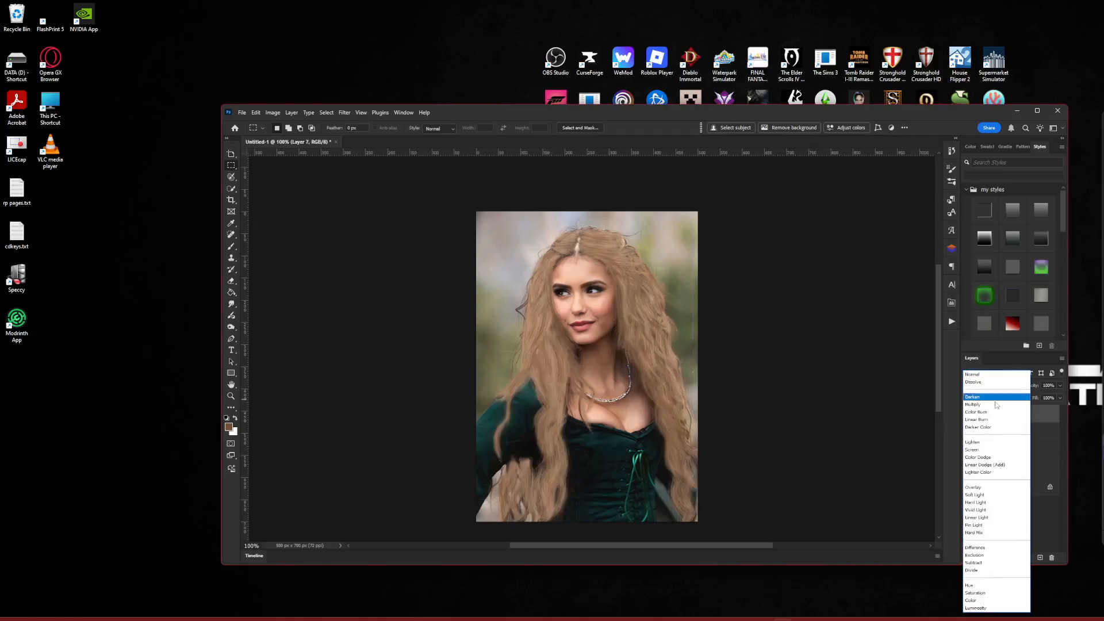
pyautogui.click(999, 476)
pyautogui.click(993, 390)
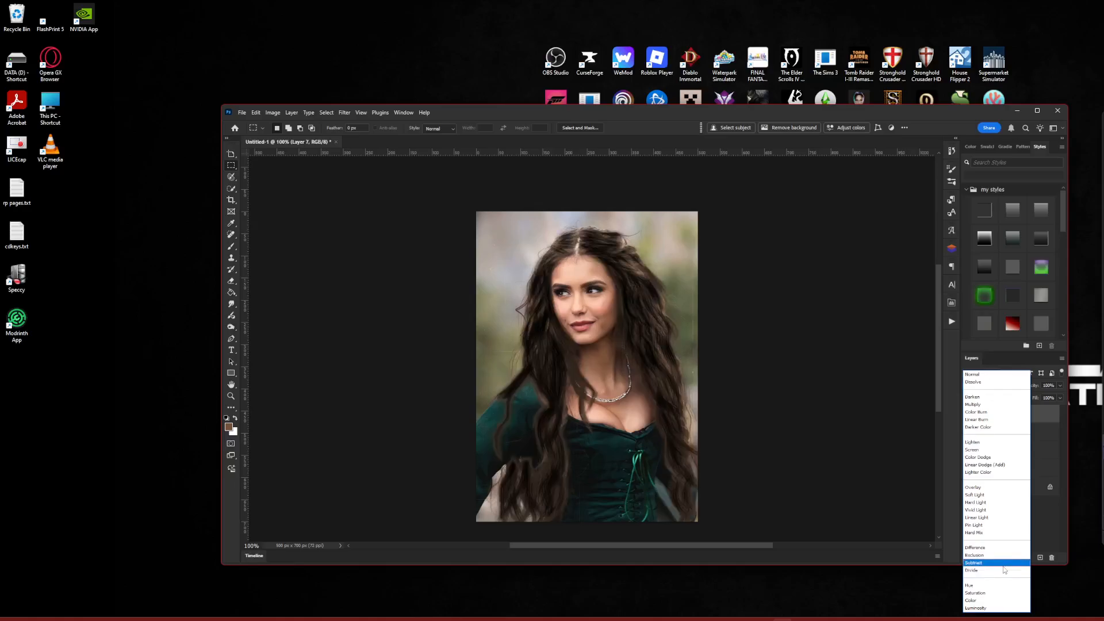
pyautogui.click(1017, 608)
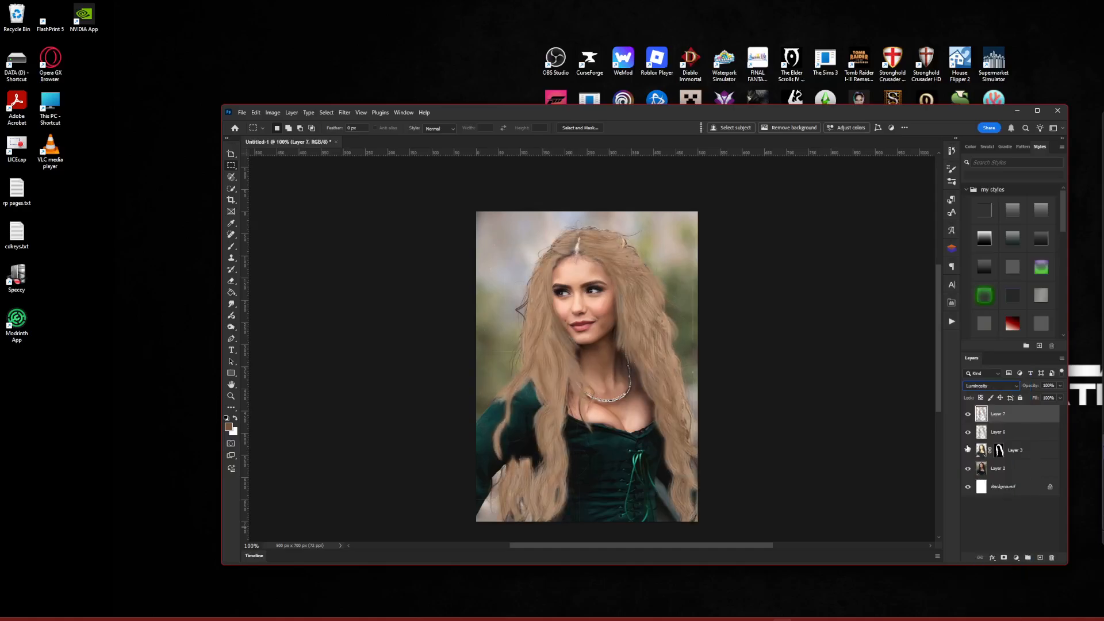
pyautogui.click(968, 414)
pyautogui.click(968, 414)
# Set the copied strands layer to the Lighten blend mode at 60% opacity
pyautogui.click(990, 386)
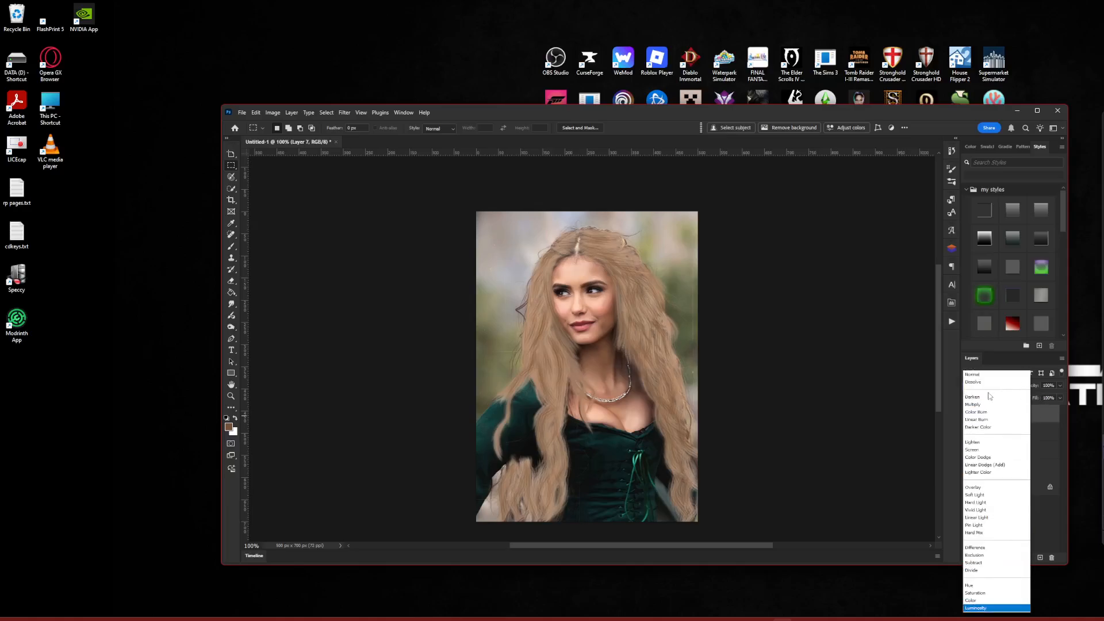
pyautogui.click(990, 442)
pyautogui.click(1049, 398)
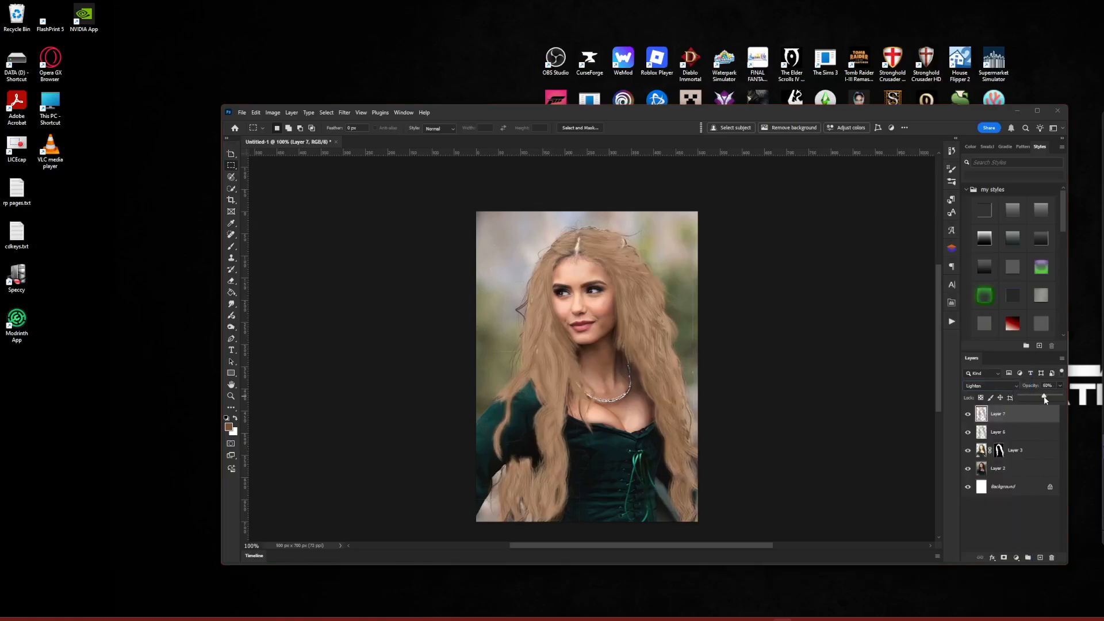
# Copy the Lighten layer's strands to another new layer and apply Brightness/Contrast with brightness -52 and contrast 22
pyautogui.keyDown('ctrl'); pyautogui.click(981, 415); pyautogui.keyUp('ctrl')
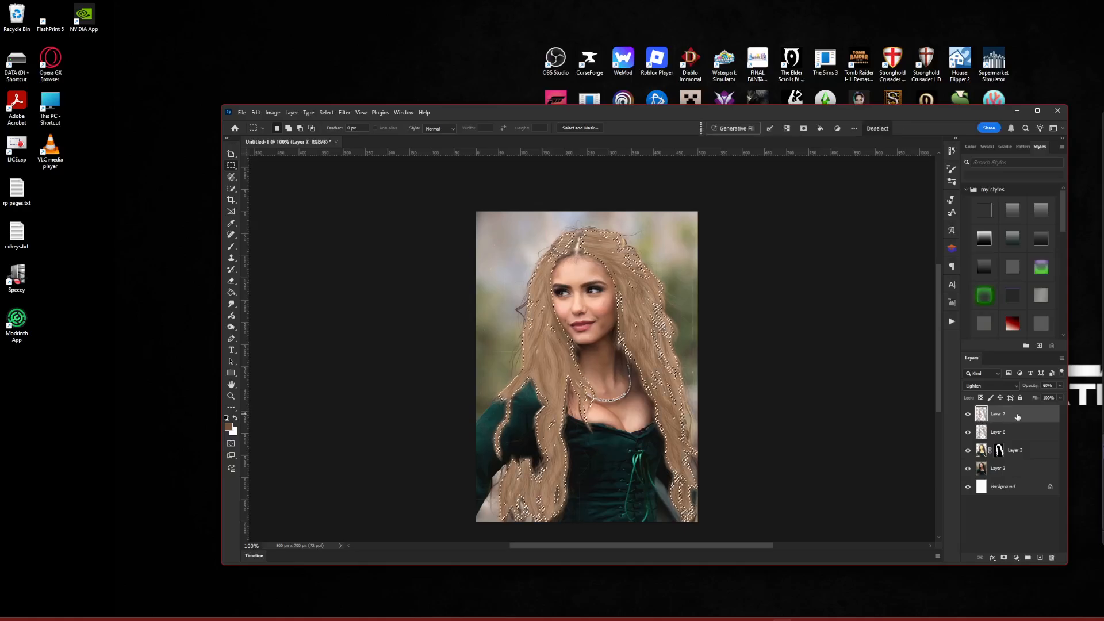
pyautogui.hotkey('ctrl', 'j')
pyautogui.click(272, 113)
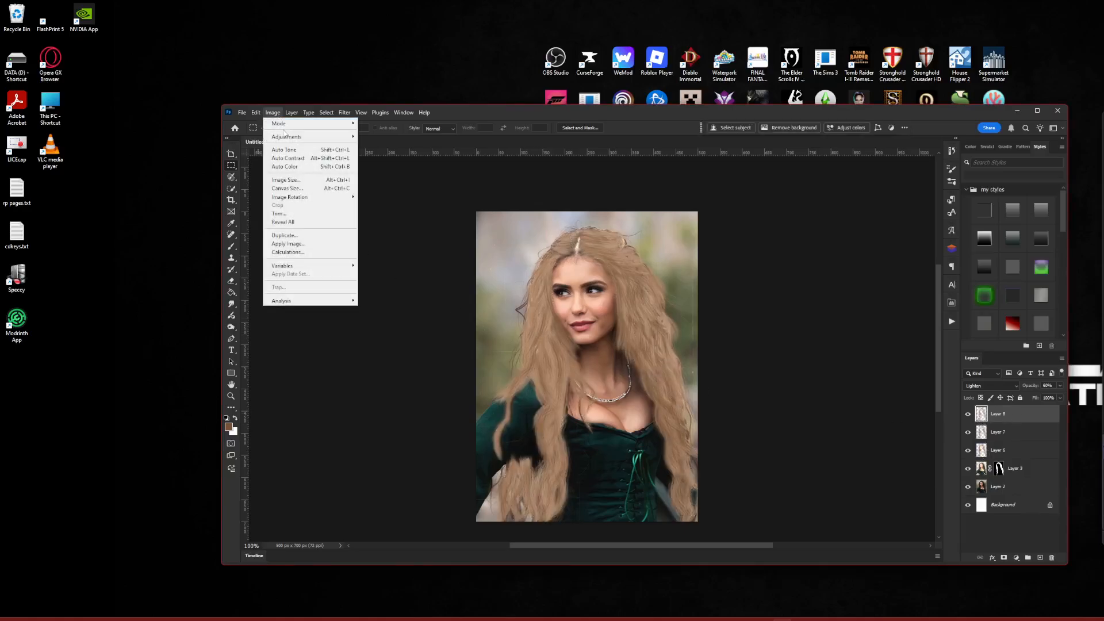
pyautogui.moveTo(286, 136)
pyautogui.click(382, 138)
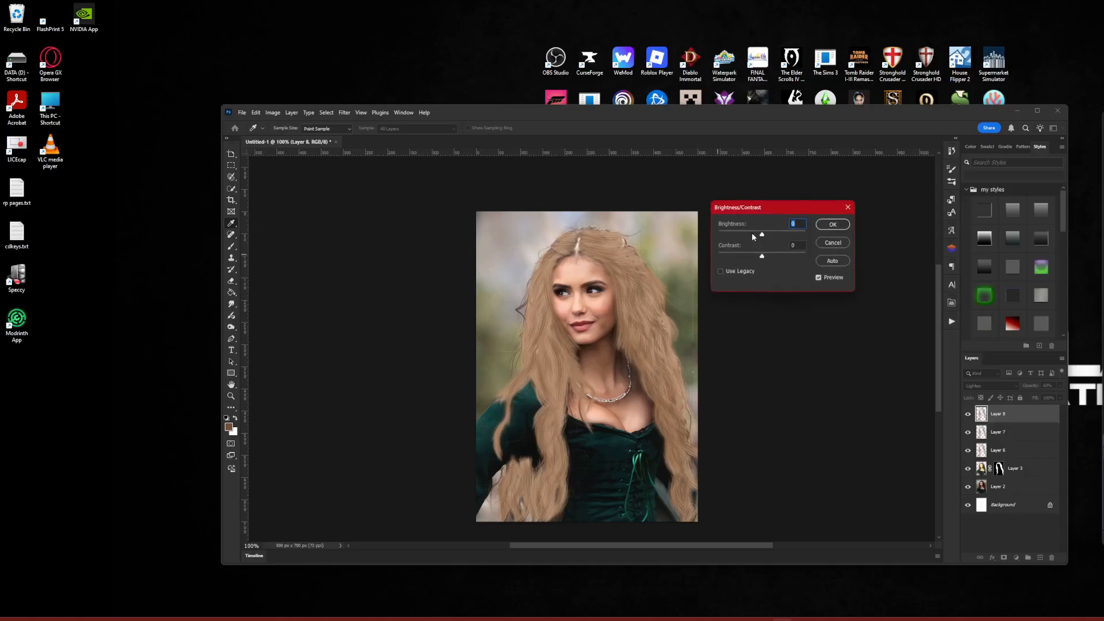
pyautogui.click(752, 234)
pyautogui.click(771, 256)
pyautogui.click(743, 234)
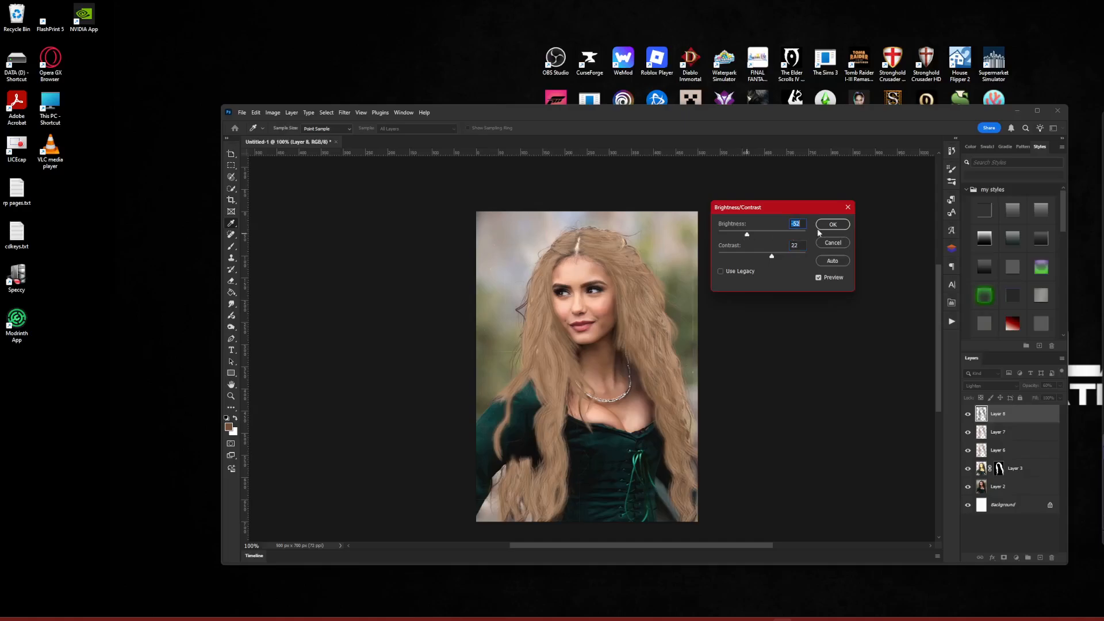
pyautogui.click(832, 225)
# Set the darkened strands copy to Normal blending and apply another Brightness/Contrast with brightness -18 and contrast 23
pyautogui.click(997, 384)
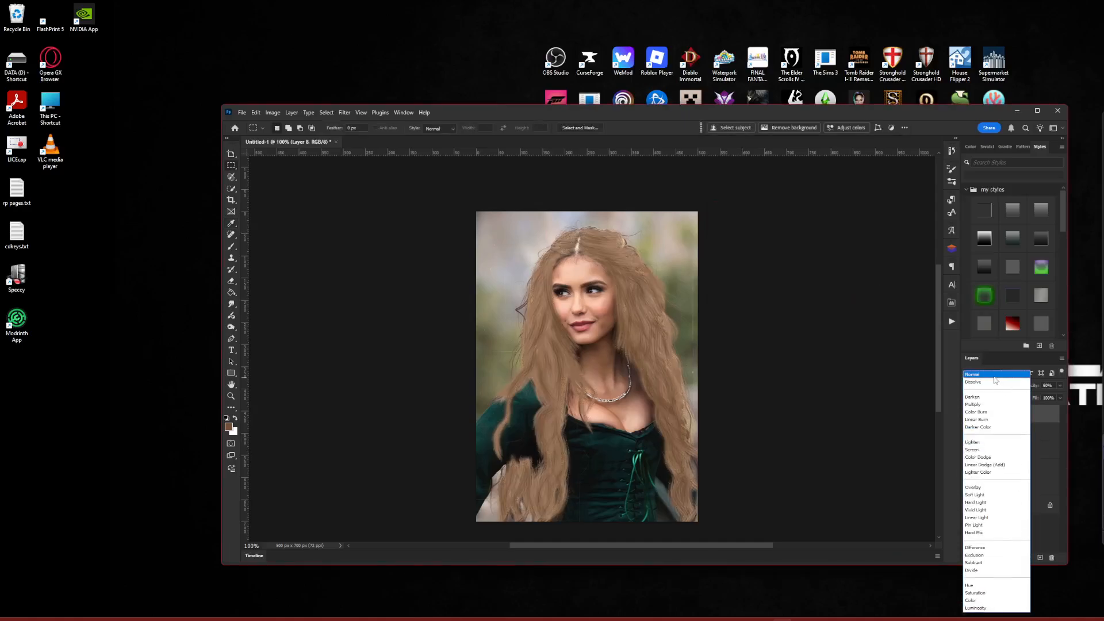
pyautogui.click(994, 375)
pyautogui.click(272, 113)
pyautogui.moveTo(290, 137)
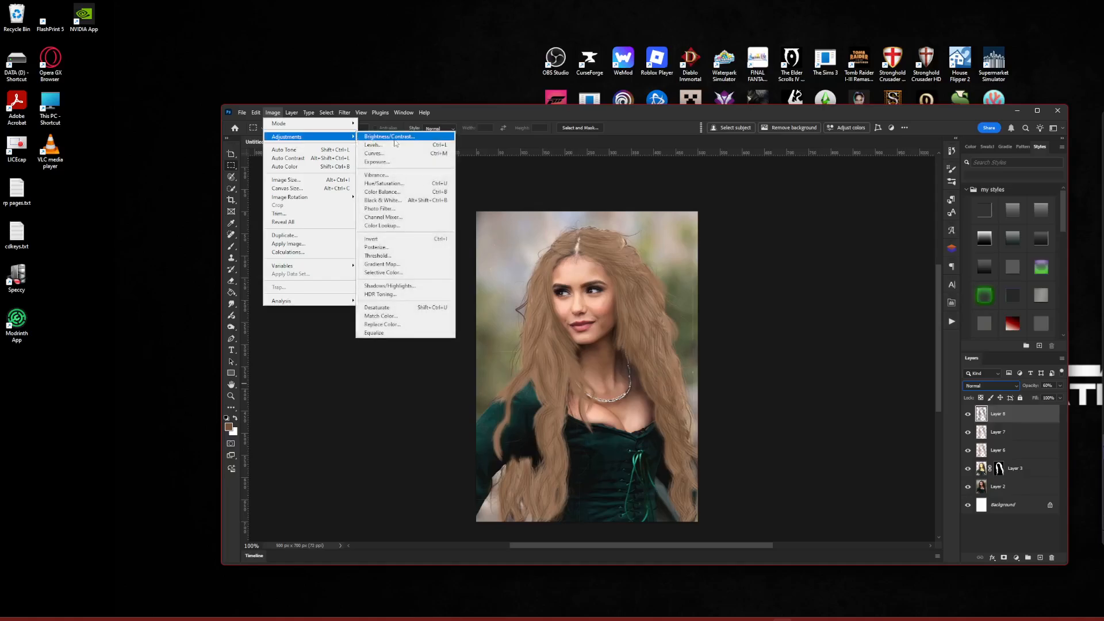
pyautogui.click(383, 137)
pyautogui.moveTo(770, 258); pyautogui.dragTo(757, 238)
pyautogui.click(834, 224)
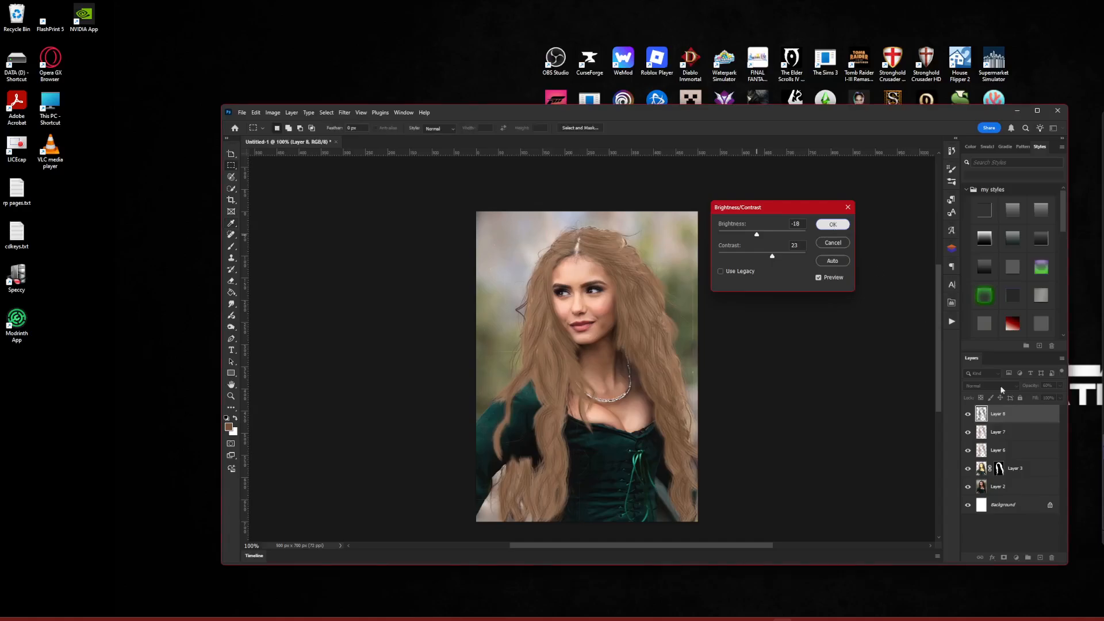
# Set the darkened strands copy to the Darken blend mode at 28% opacity and compare it hidden and shown
pyautogui.click(1004, 385)
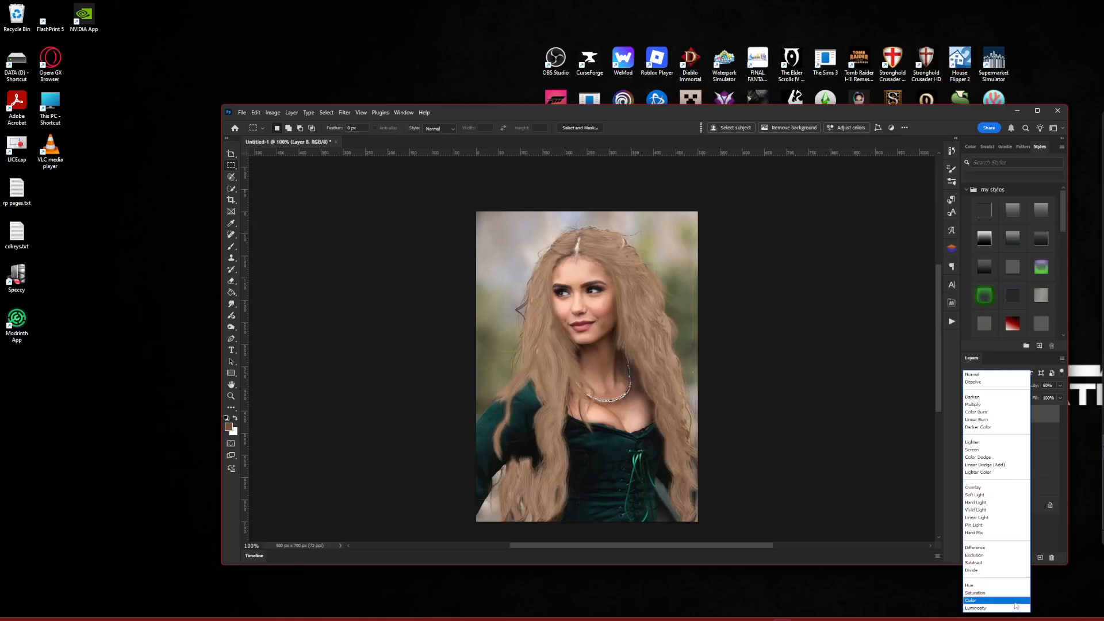
pyautogui.click(1003, 397)
pyautogui.click(1059, 385)
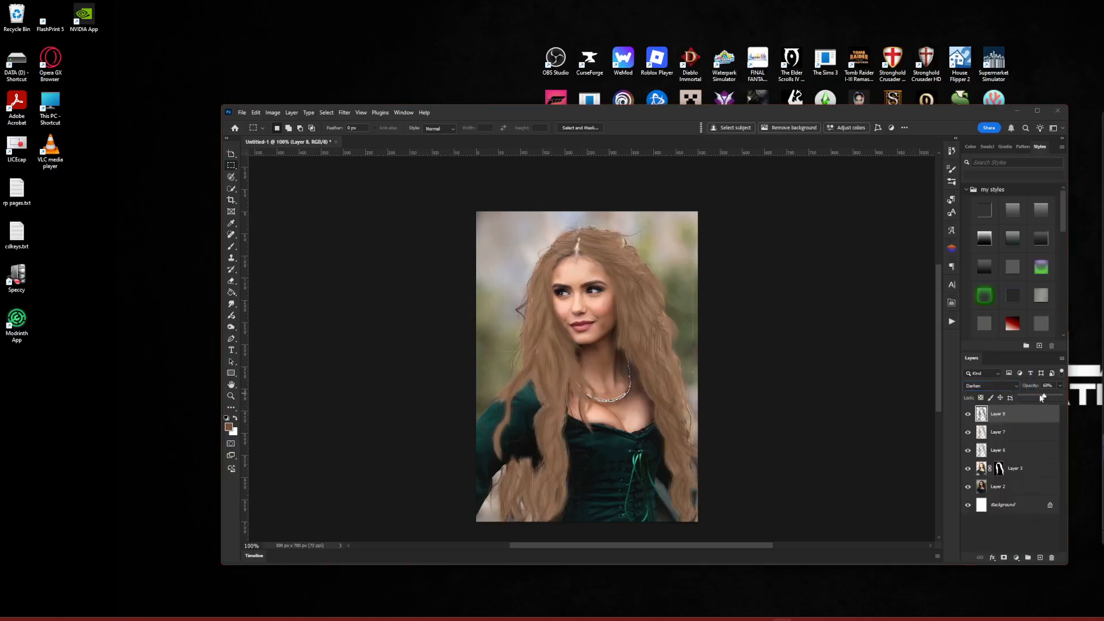
pyautogui.moveTo(1033, 397); pyautogui.dragTo(1032, 397)
pyautogui.click(968, 415)
pyautogui.click(968, 415)
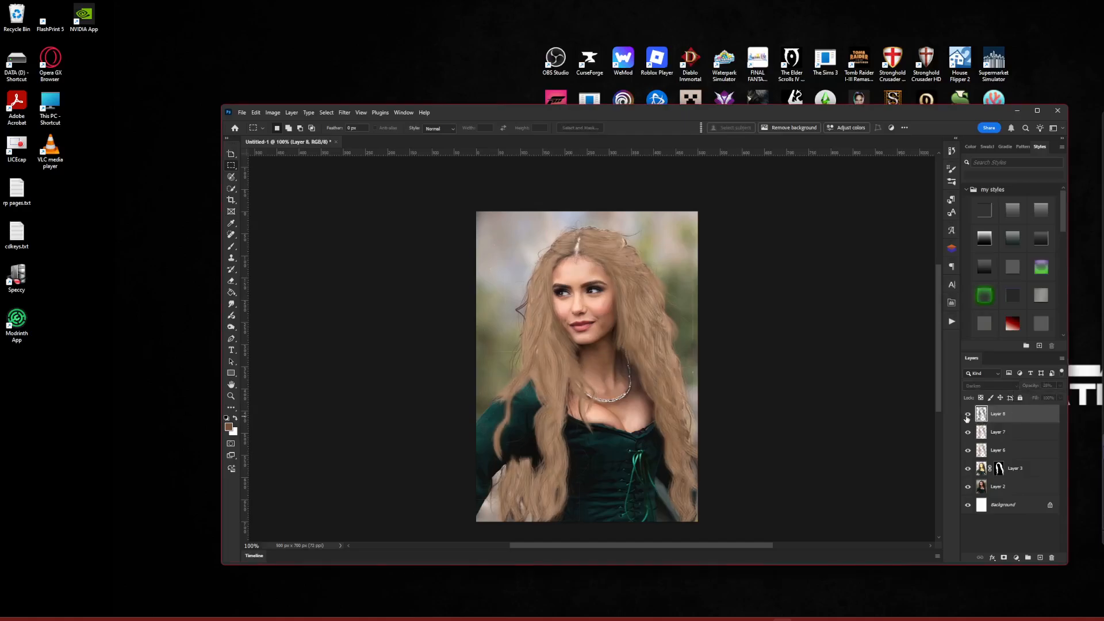
pyautogui.click(968, 415)
pyautogui.hotkey('ctrl', '-')
pyautogui.hotkey('ctrl', '+')
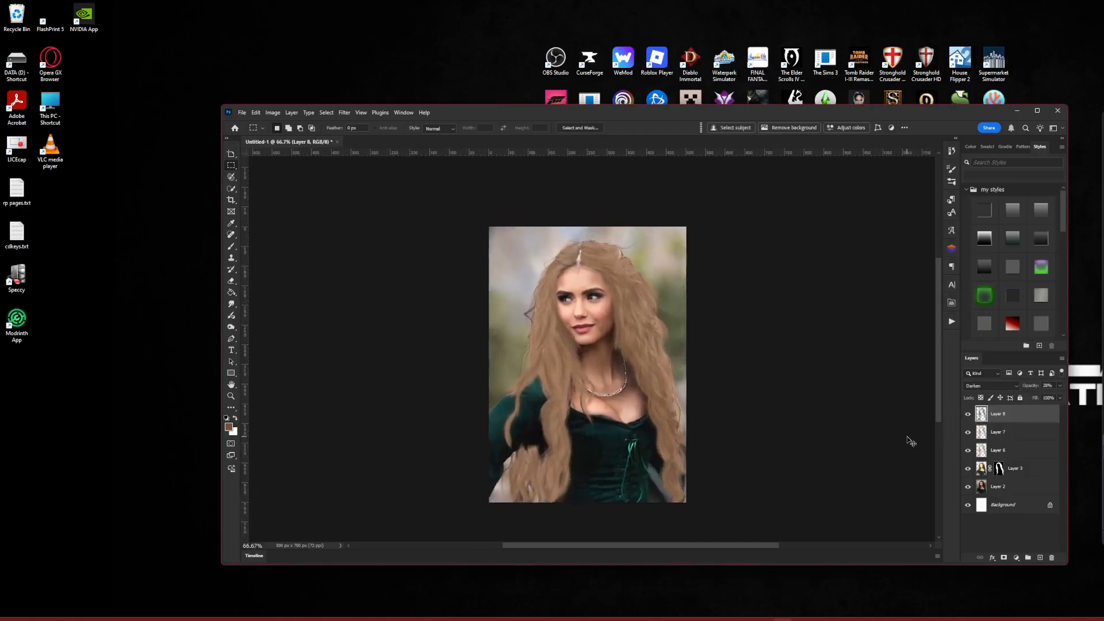
# Switch to the Brush tool on the topmost strands layer and set its size to 17 px
pyautogui.click(796, 620)
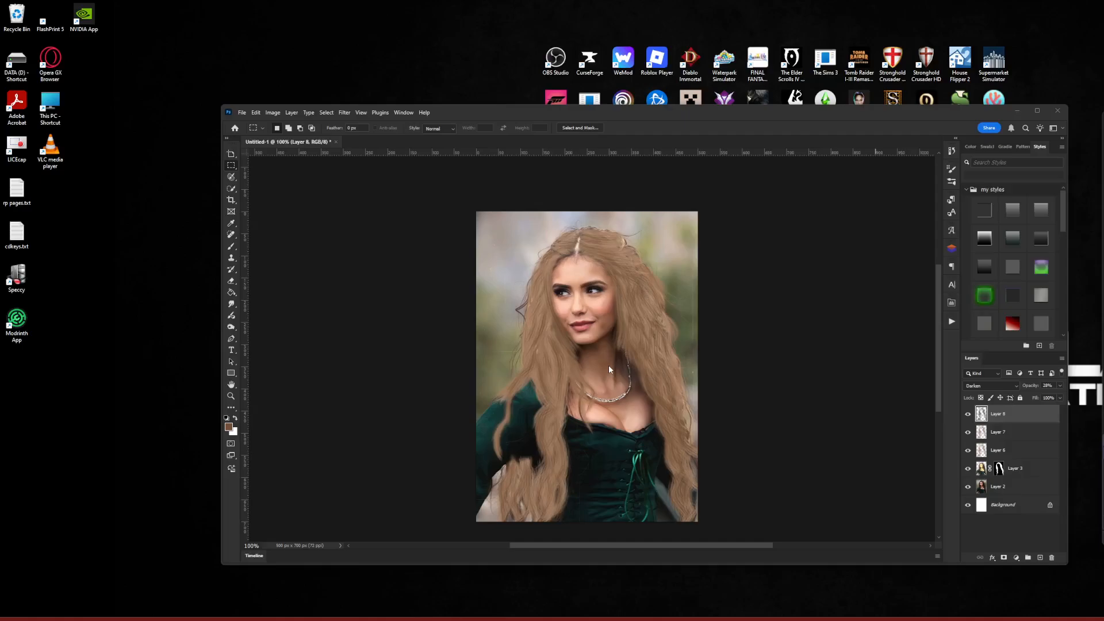
pyautogui.click(1003, 413)
pyautogui.hotkey('ctrl', '+')
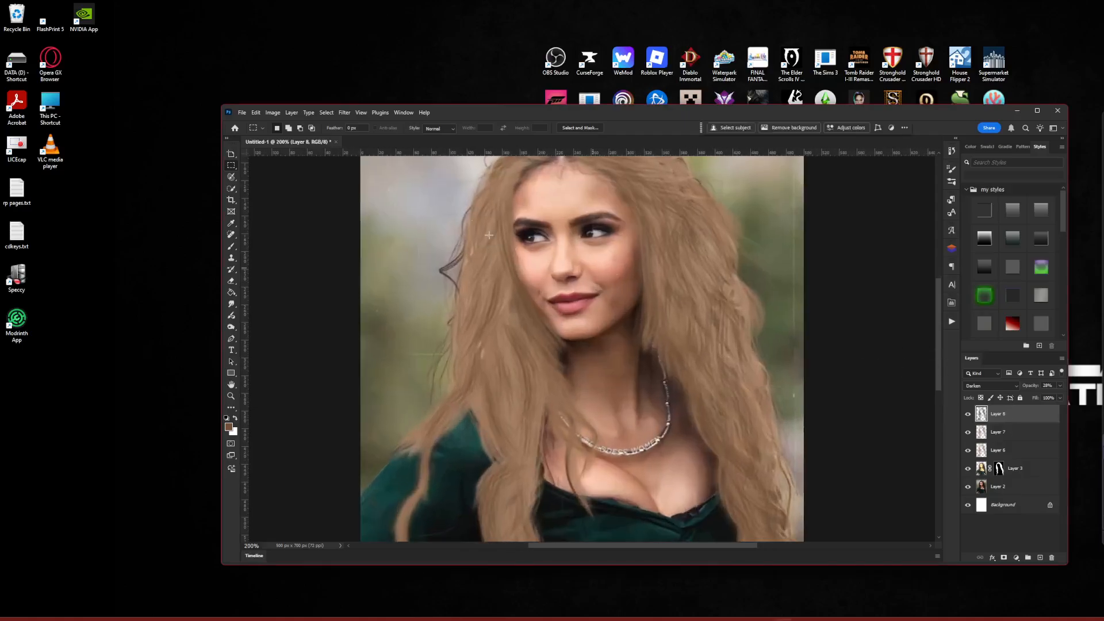
pyautogui.click(230, 246)
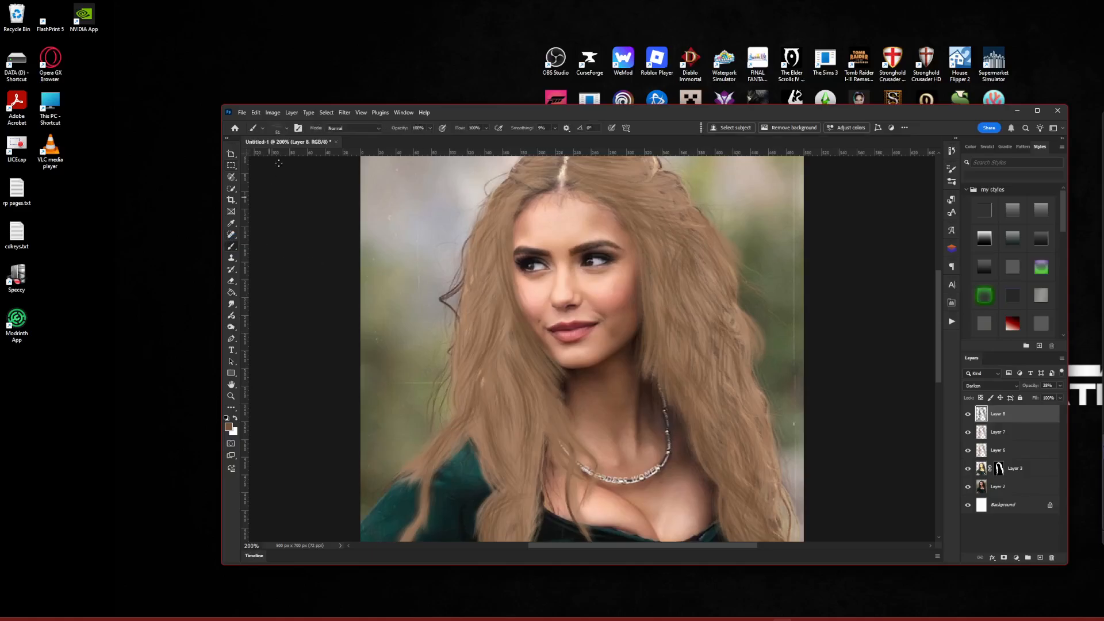
pyautogui.click(279, 127)
pyautogui.click(277, 156)
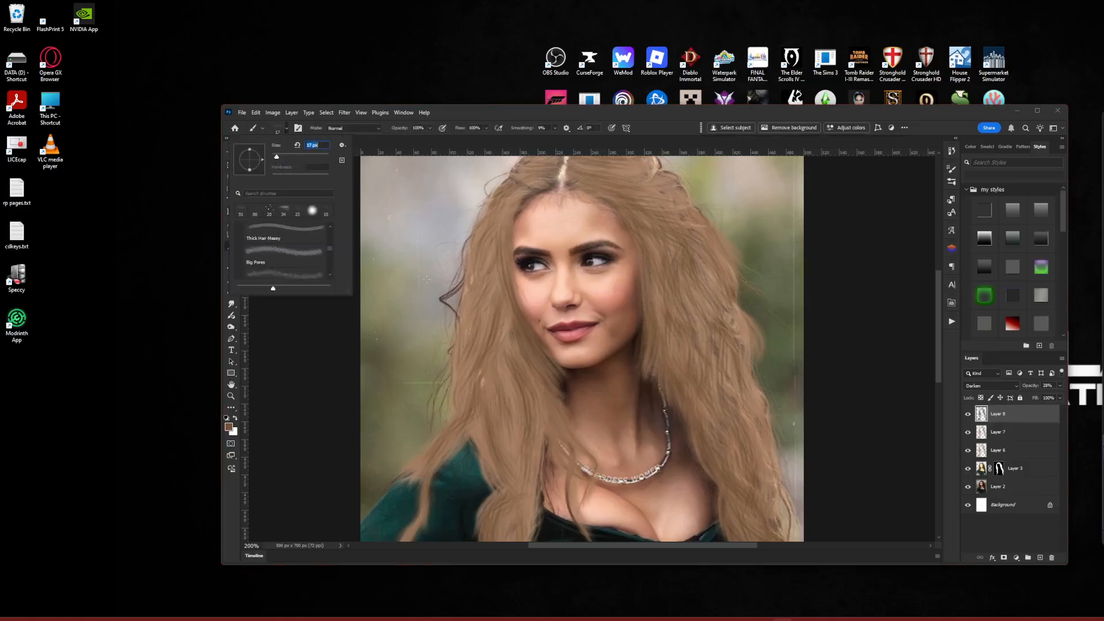
pyautogui.press('Return')
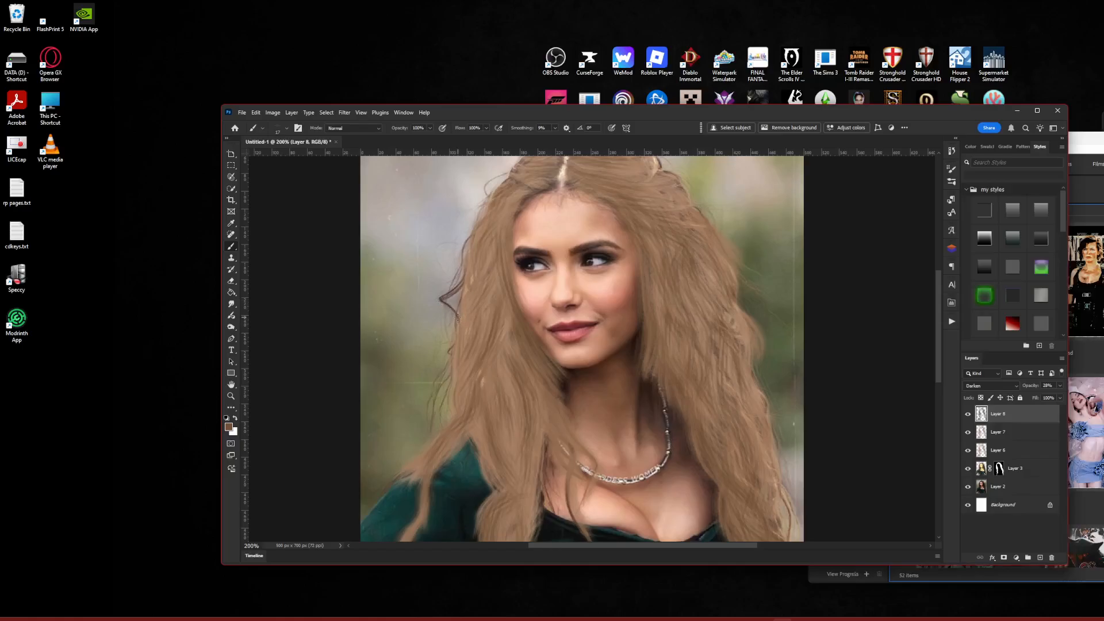
# Change the foreground colour to a lighter tan brown
pyautogui.click(229, 426)
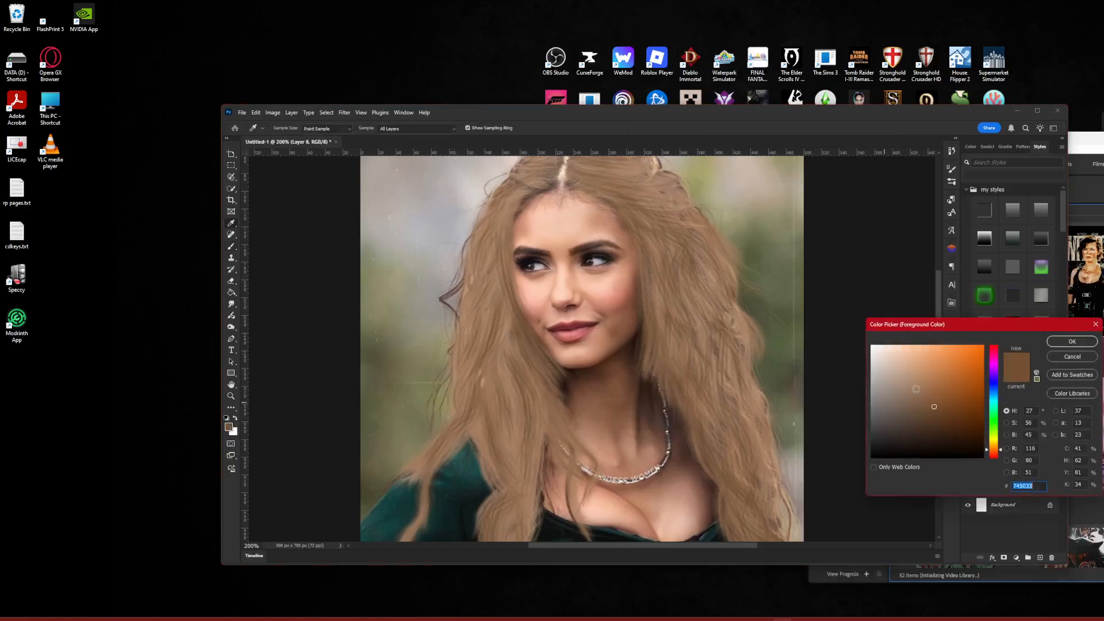
pyautogui.click(927, 377)
pyautogui.click(1072, 342)
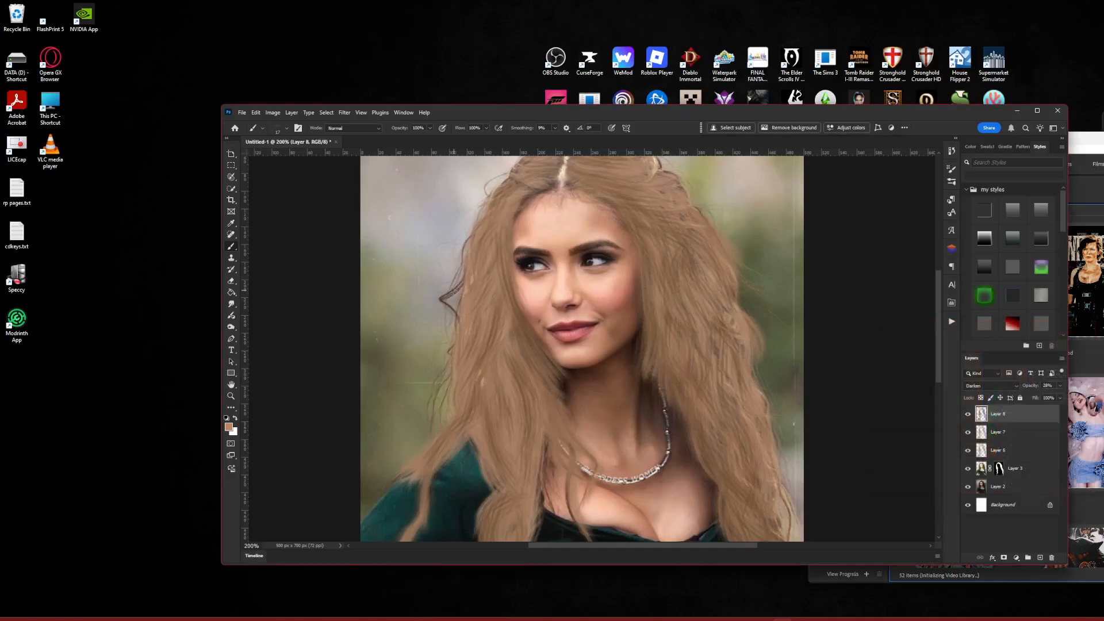
# Choose the thick hair brush preset and set its size to 3 px
pyautogui.click(287, 130)
pyautogui.scroll(-1, 313, 249)
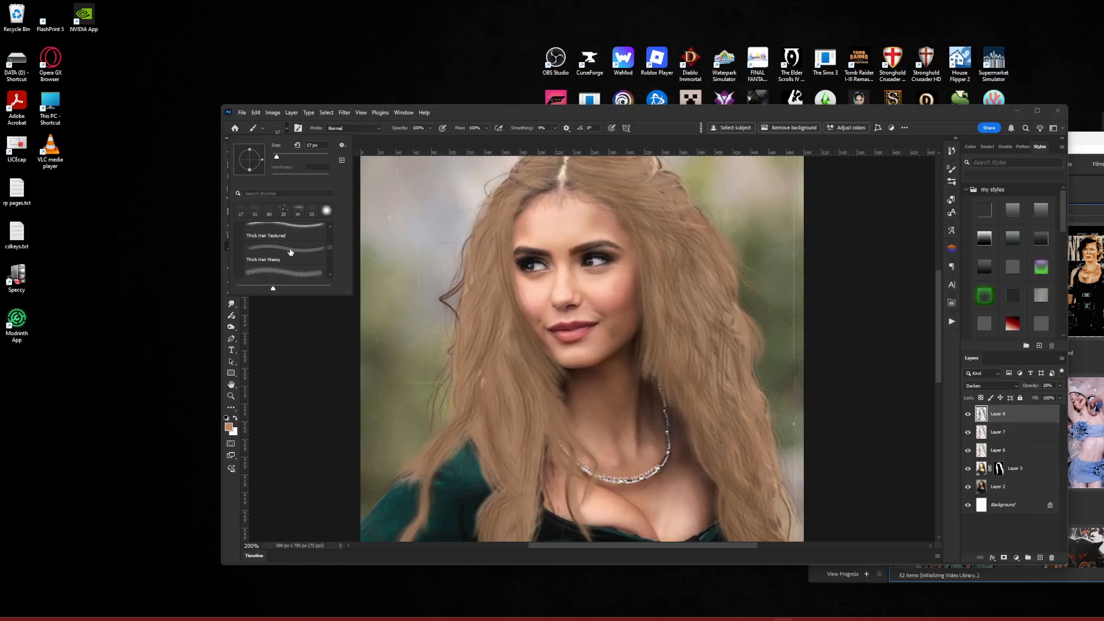
pyautogui.scroll(2, 293, 249)
pyautogui.click(287, 244)
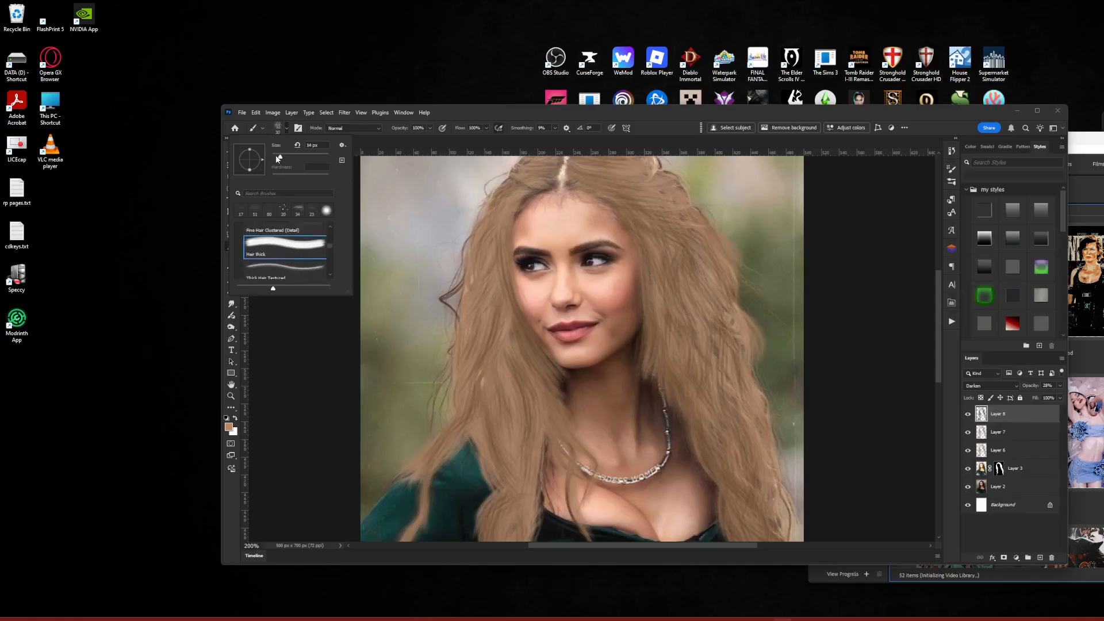
pyautogui.moveTo(277, 156); pyautogui.dragTo(274, 156)
pyautogui.write('3')
pyautogui.press('Return')
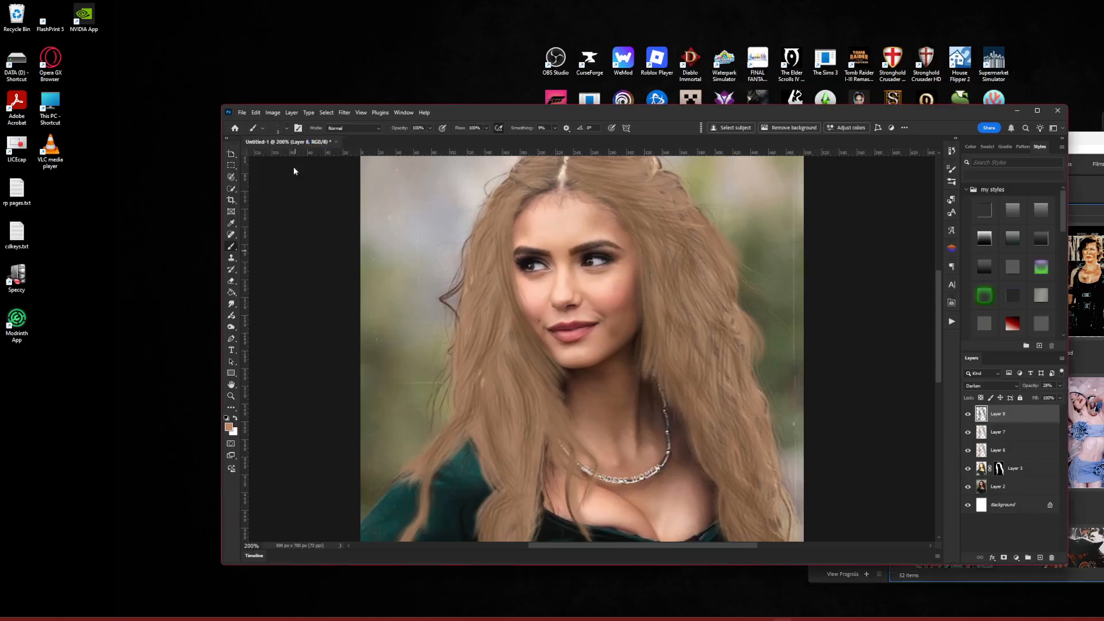
# Select Layer 6 and set the foreground colour to the darker brown 79573c
pyautogui.hotkey('ctrl', '+')
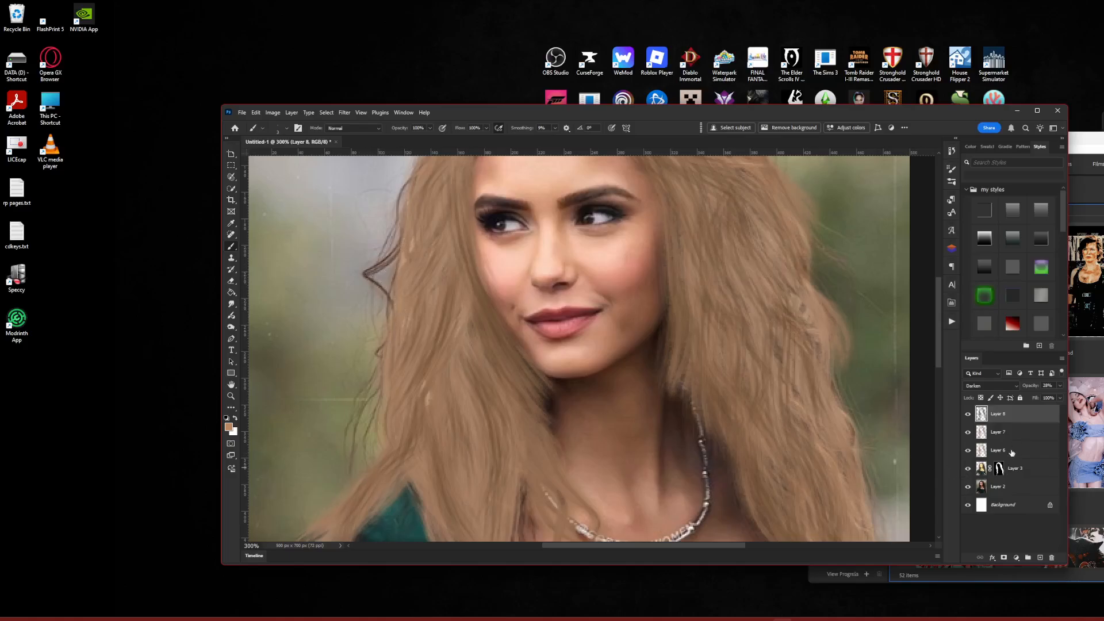
pyautogui.click(1028, 451)
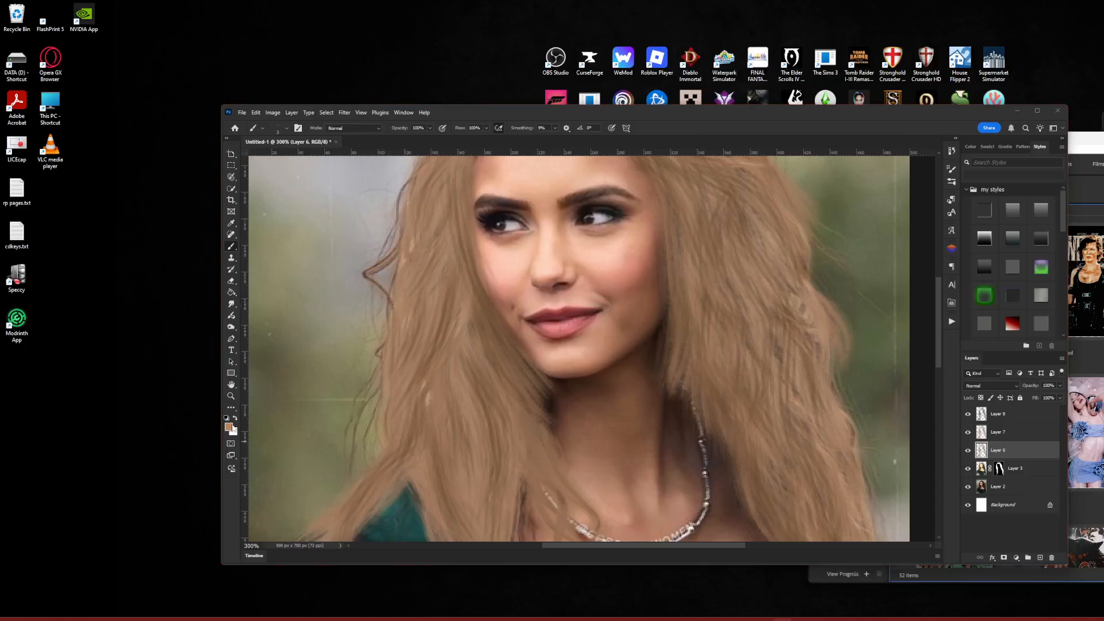
pyautogui.click(228, 427)
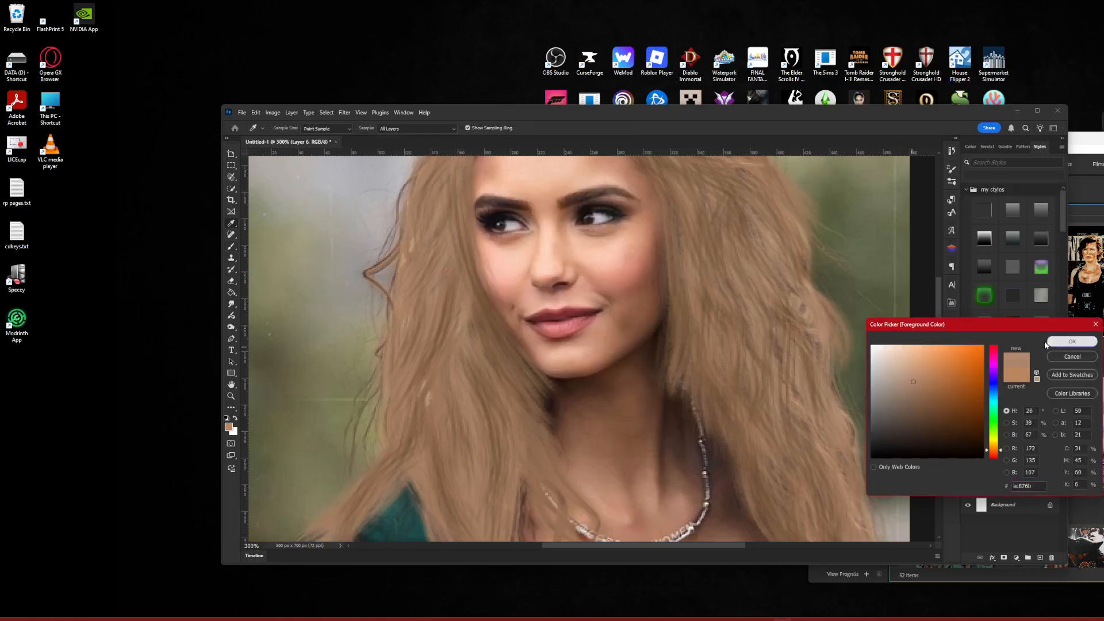
pyautogui.click(1072, 341)
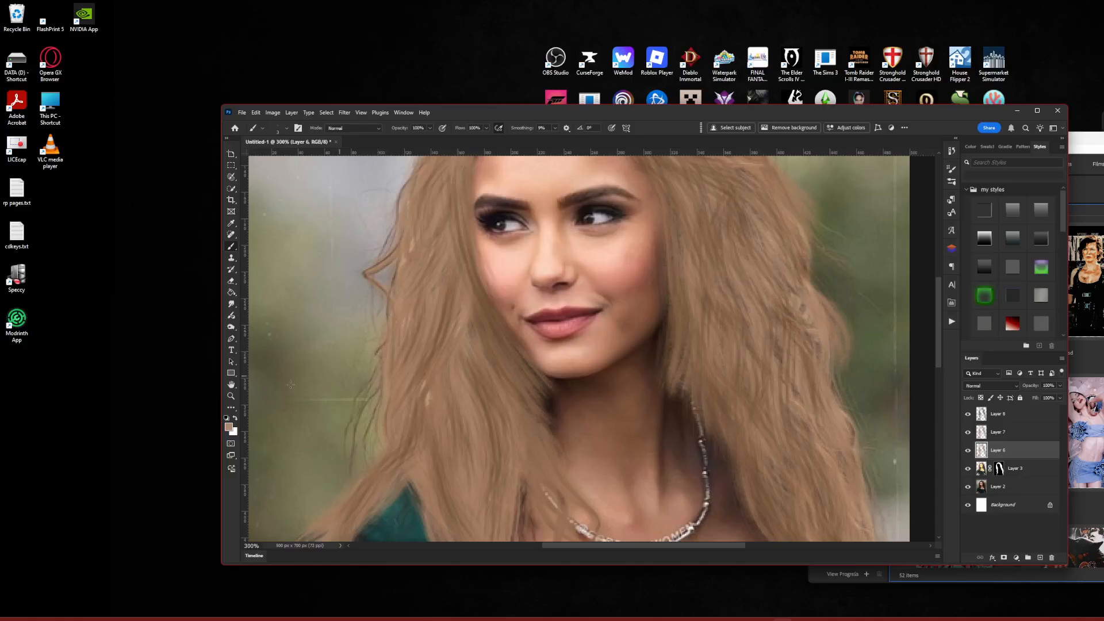
pyautogui.click(233, 426)
pyautogui.click(494, 429)
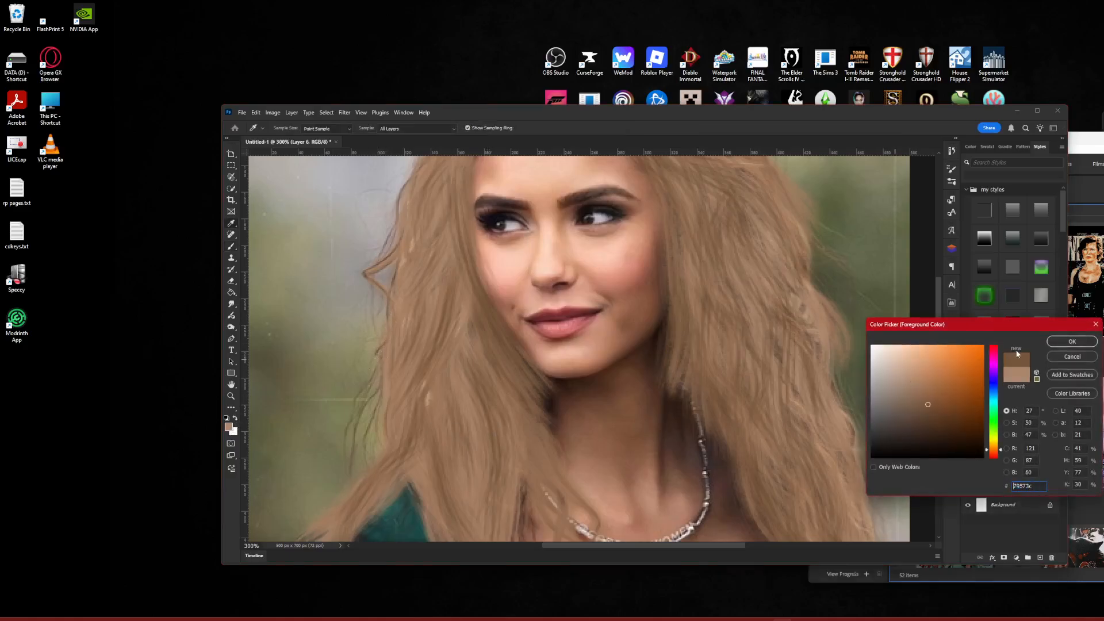
pyautogui.press('Return')
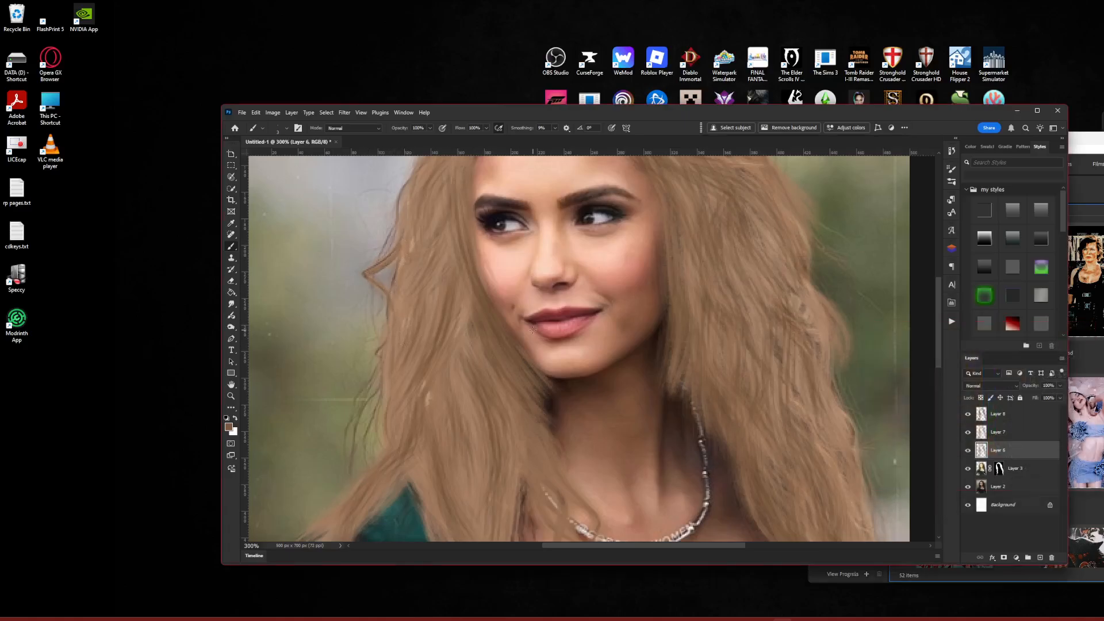
pyautogui.hotkey('ctrl', '-')
pyautogui.hotkey('ctrl', '-')
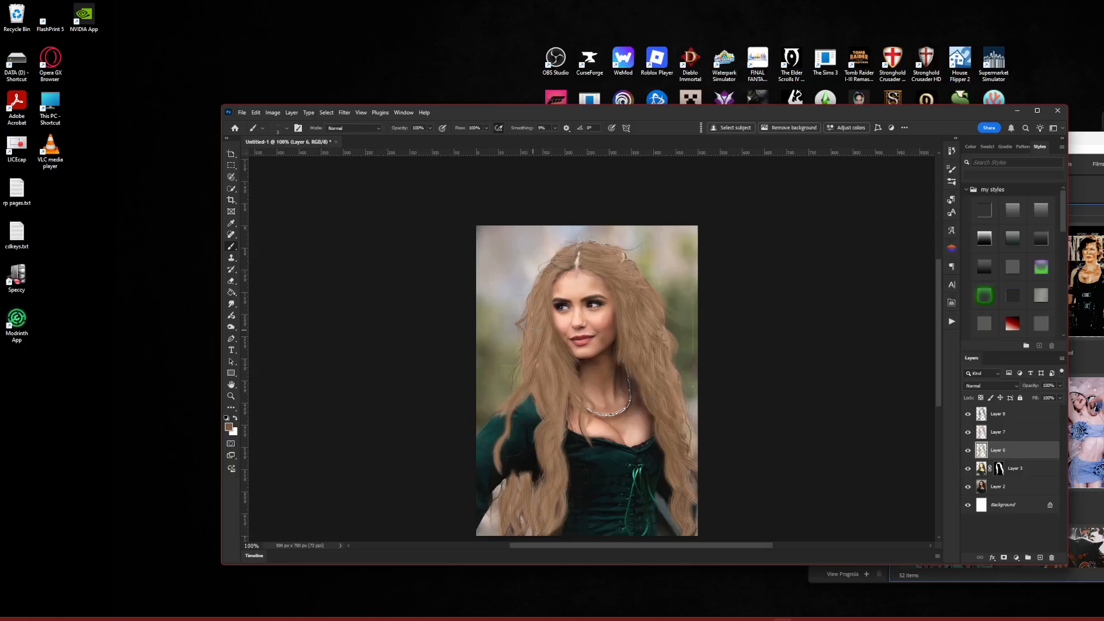
pyautogui.scroll(-2, 729, 396)
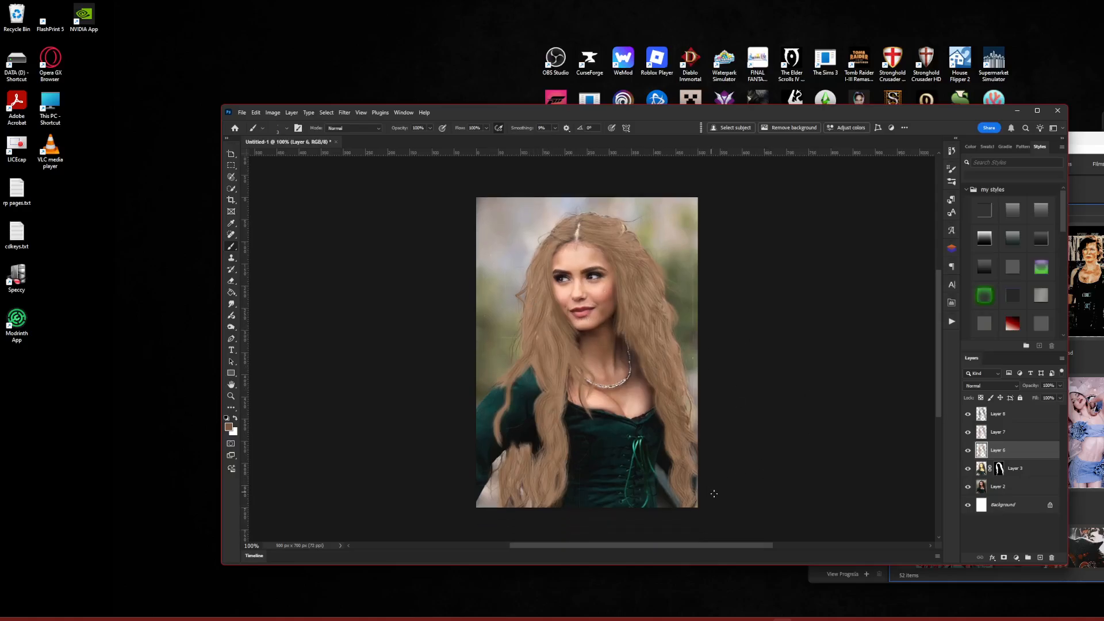
pyautogui.rightClick(1015, 455)
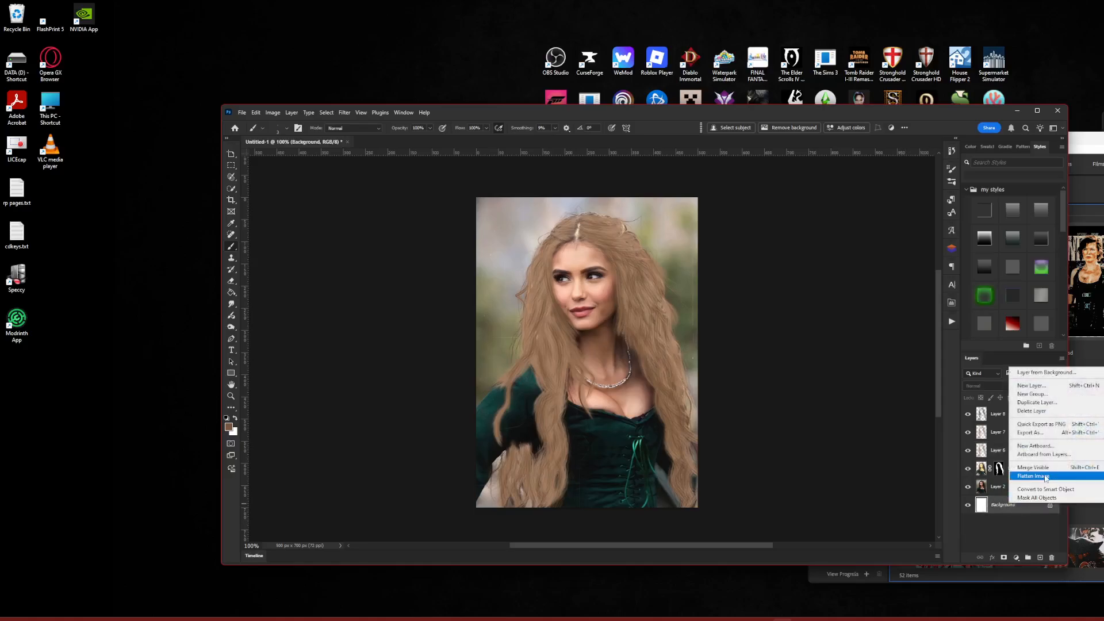
pyautogui.click(1028, 473)
pyautogui.hotkey('ctrl', 'z')
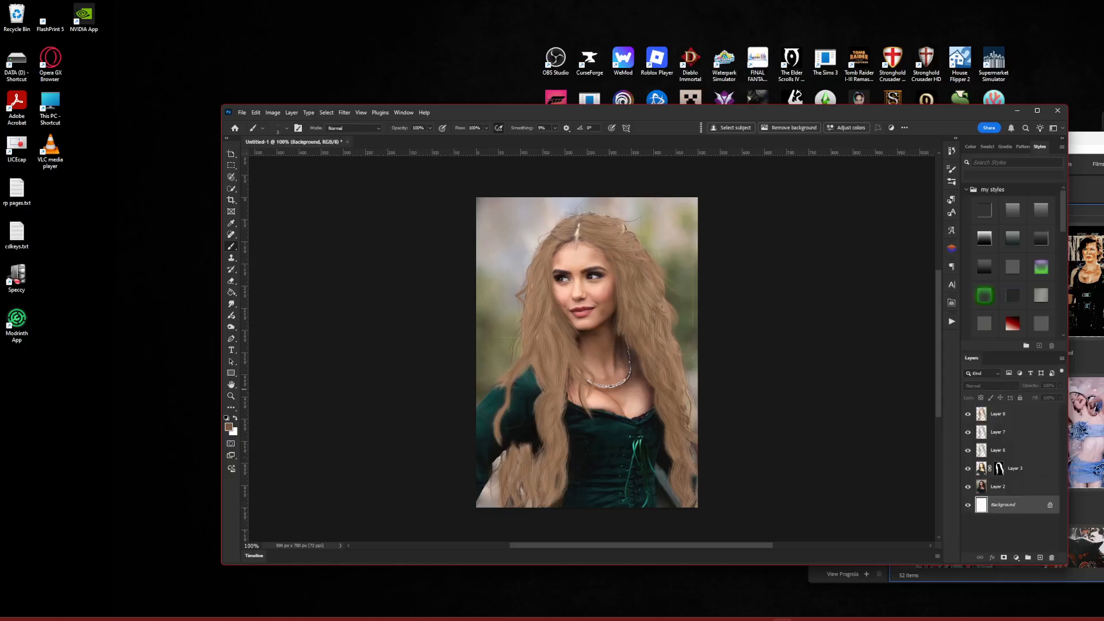
# Switch to Adobe Bridge and browse the Colour folder inside PSDs, most used, for a colouring PSD
pyautogui.click(1086, 435)
pyautogui.moveTo(1059, 138); pyautogui.dragTo(1022, 139)
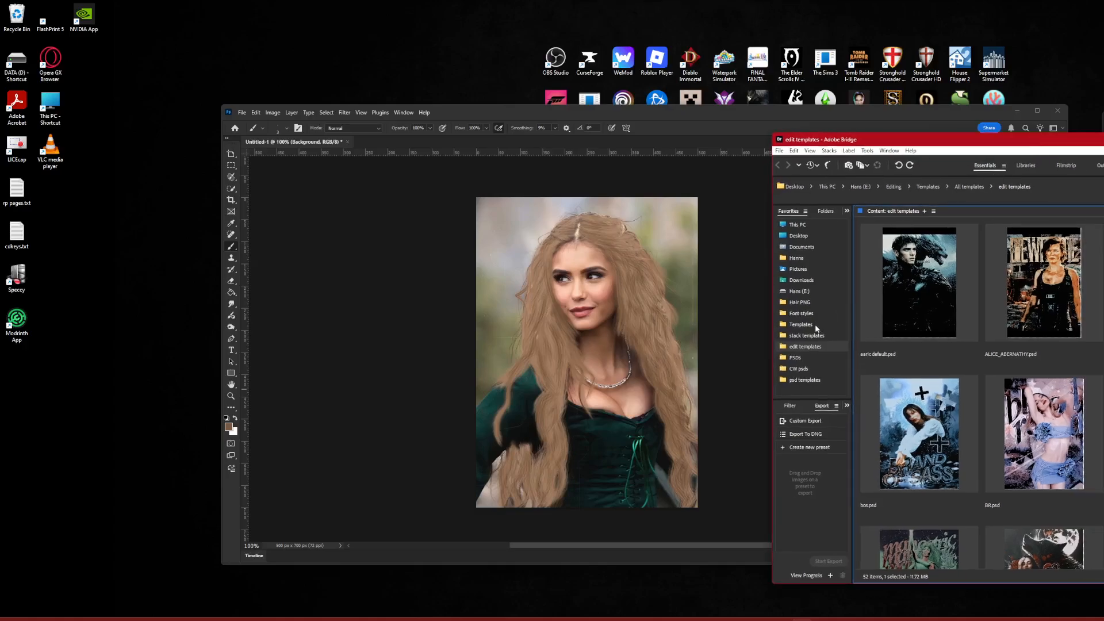
pyautogui.click(795, 357)
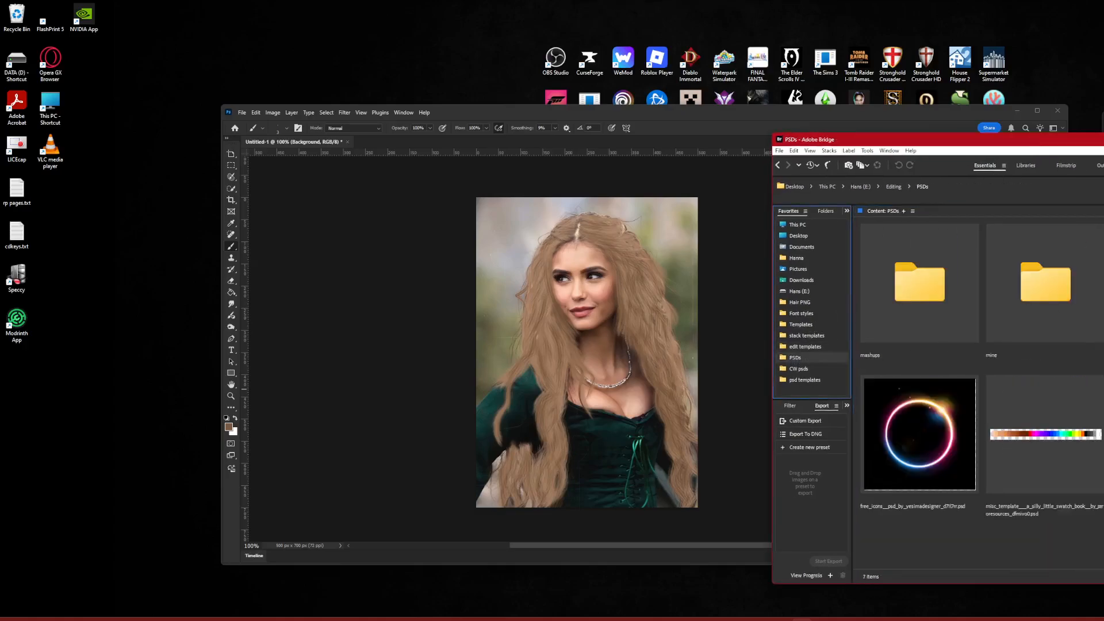
pyautogui.doubleClick(1102, 283)
pyautogui.doubleClick(1027, 303)
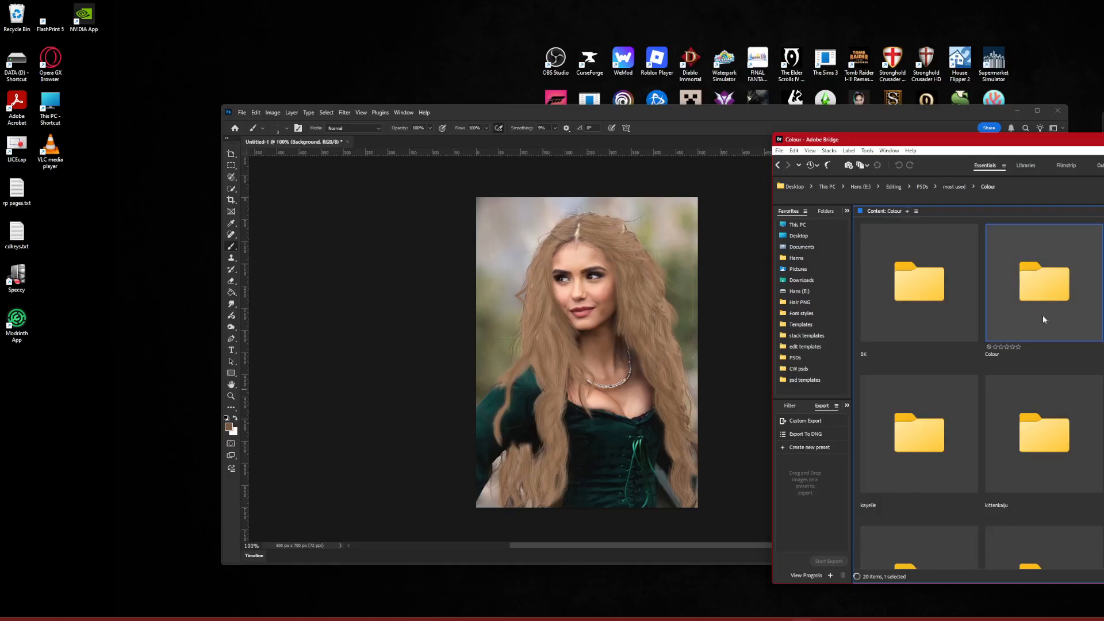
pyautogui.scroll(-3, 1043, 315)
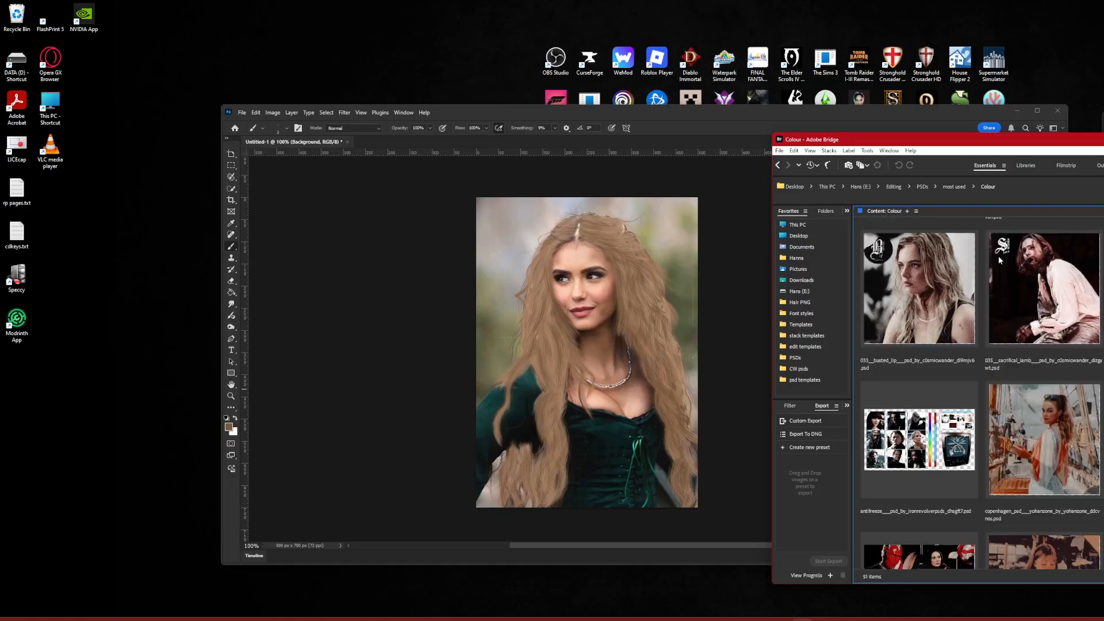
pyautogui.click(955, 188)
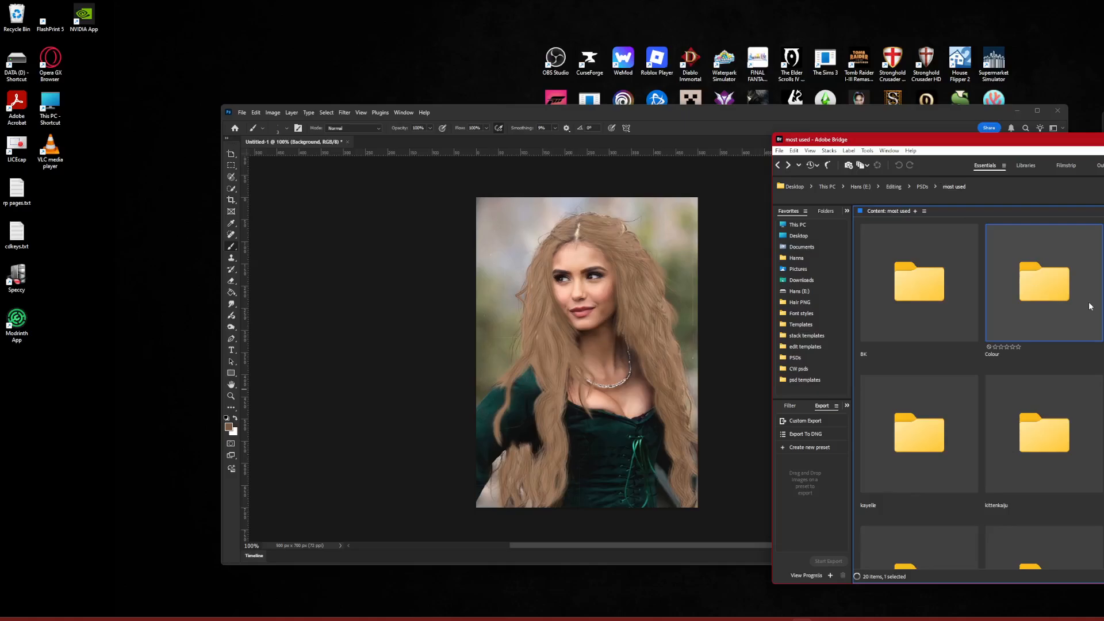
pyautogui.doubleClick(1044, 288)
pyautogui.scroll(-5, 1090, 306)
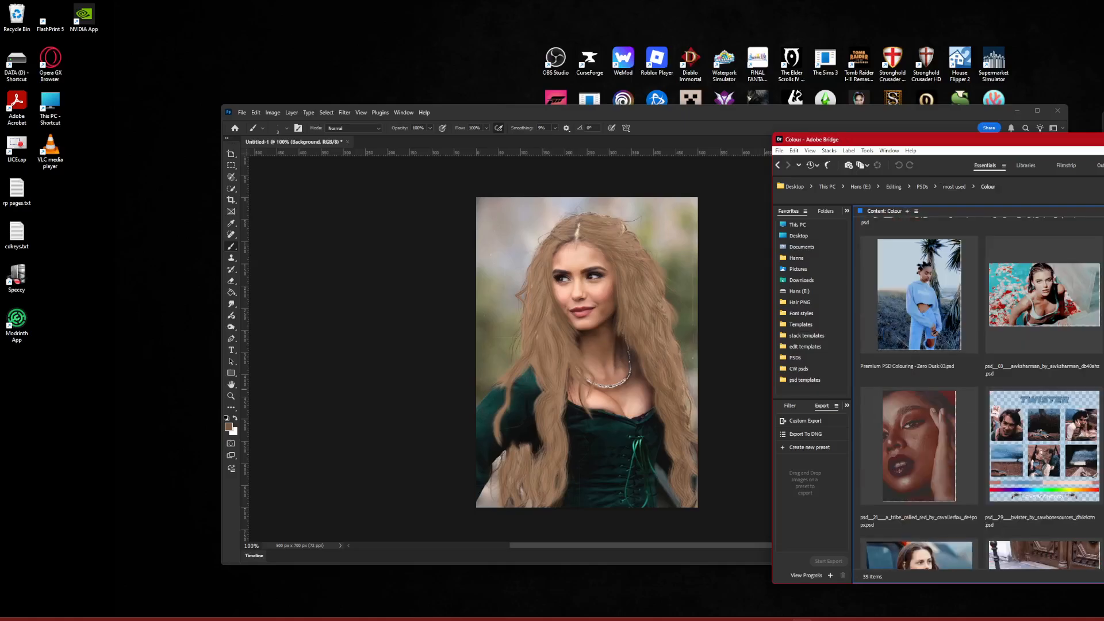
pyautogui.scroll(3, 980, 394)
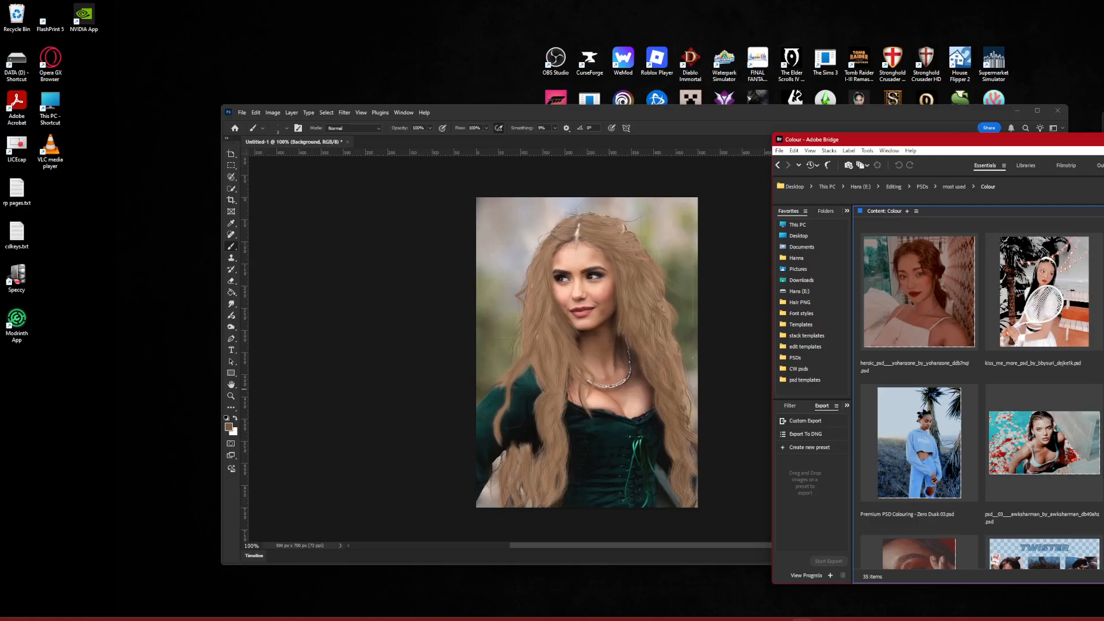
# Bring the colouring group from the opened PSD into the portrait above all layers, and close the source file
pyautogui.moveTo(426, 142); pyautogui.dragTo(374, 198)
pyautogui.moveTo(1012, 410); pyautogui.dragTo(652, 281)
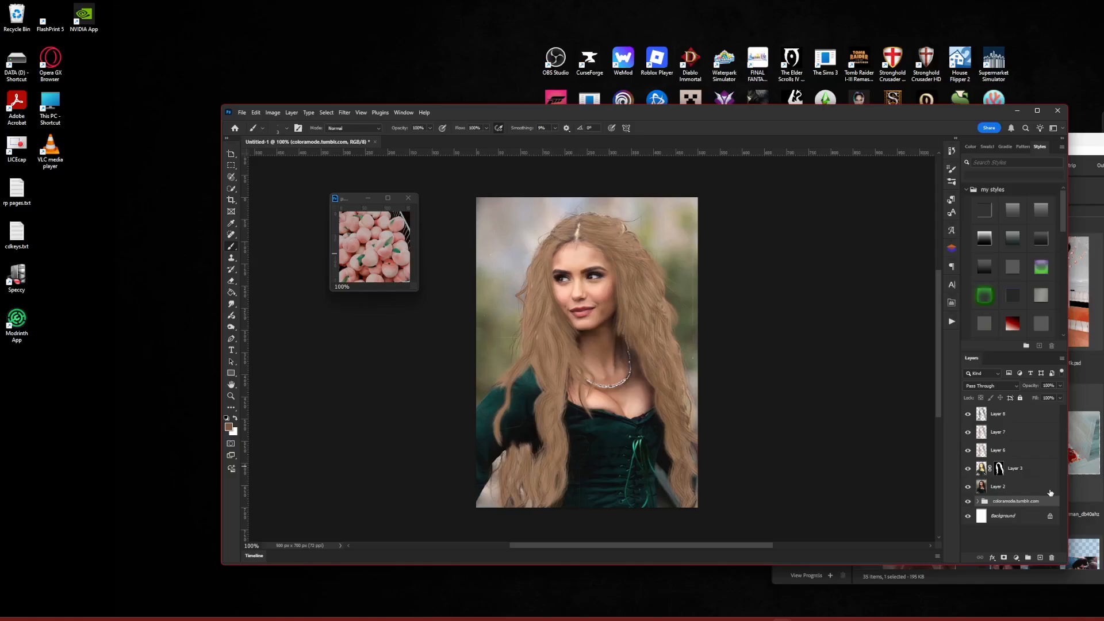
pyautogui.click(408, 198)
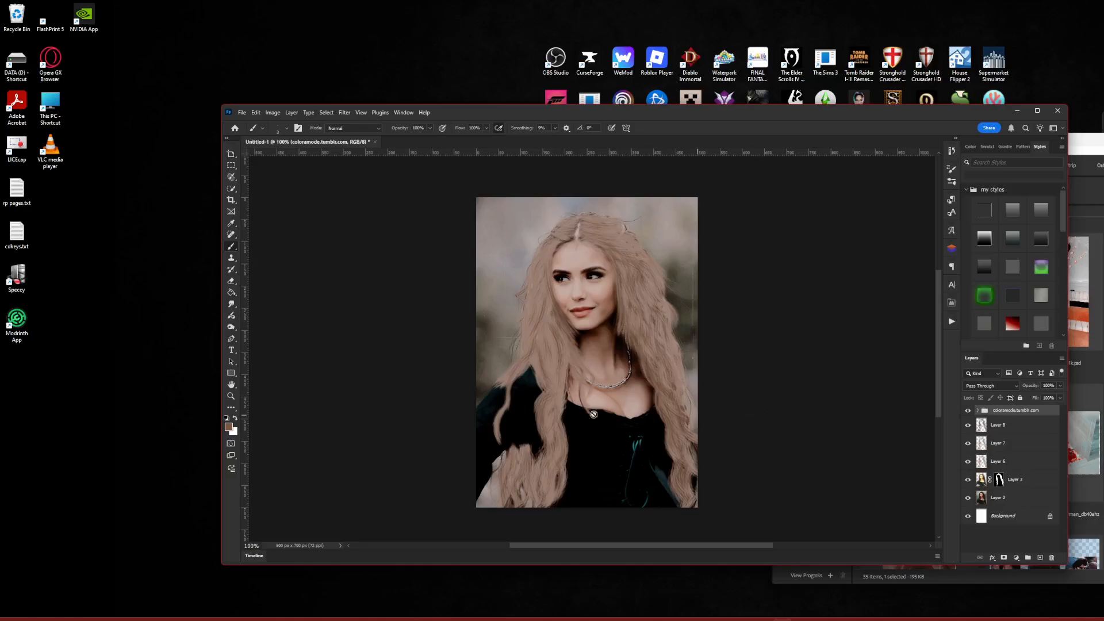
pyautogui.hotkey('ctrl', '+')
pyautogui.scroll(-1, 492, 455)
pyautogui.hotkey('ctrl', '-')
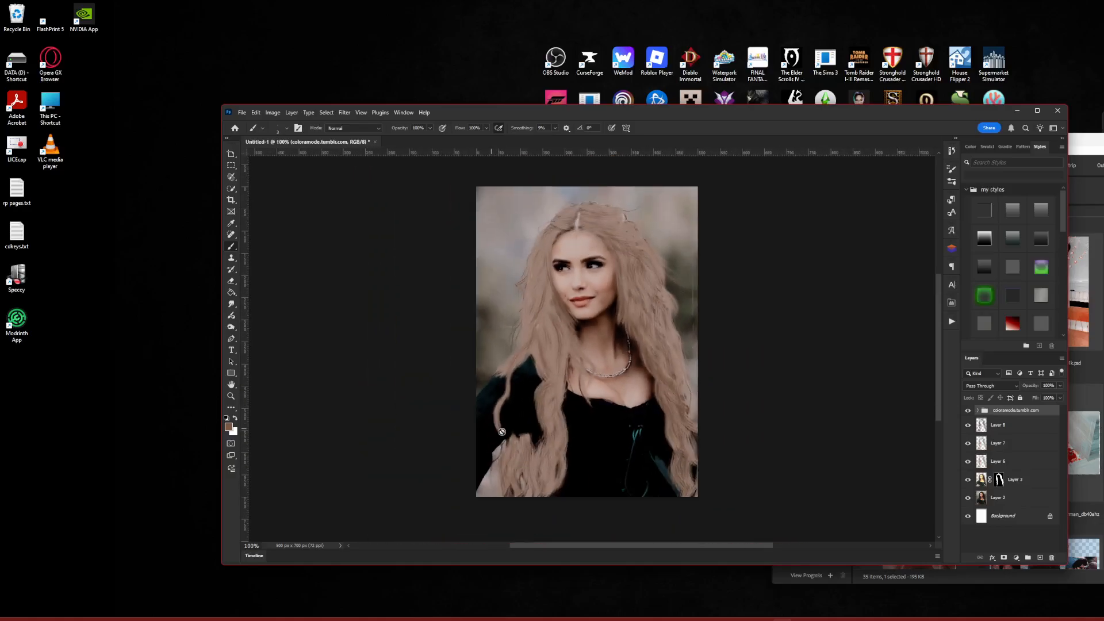
# Hide Layer 8 and Layer 7, and lower the opacity of Layer 6 to 67%
pyautogui.click(968, 425)
pyautogui.click(967, 443)
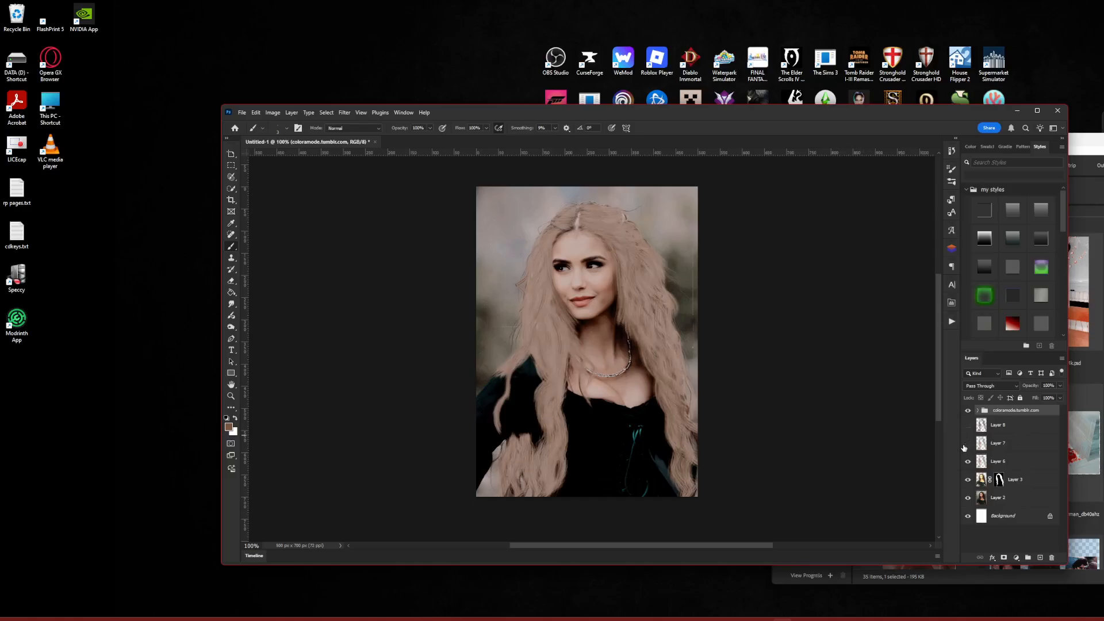
pyautogui.click(1003, 462)
pyautogui.click(1060, 387)
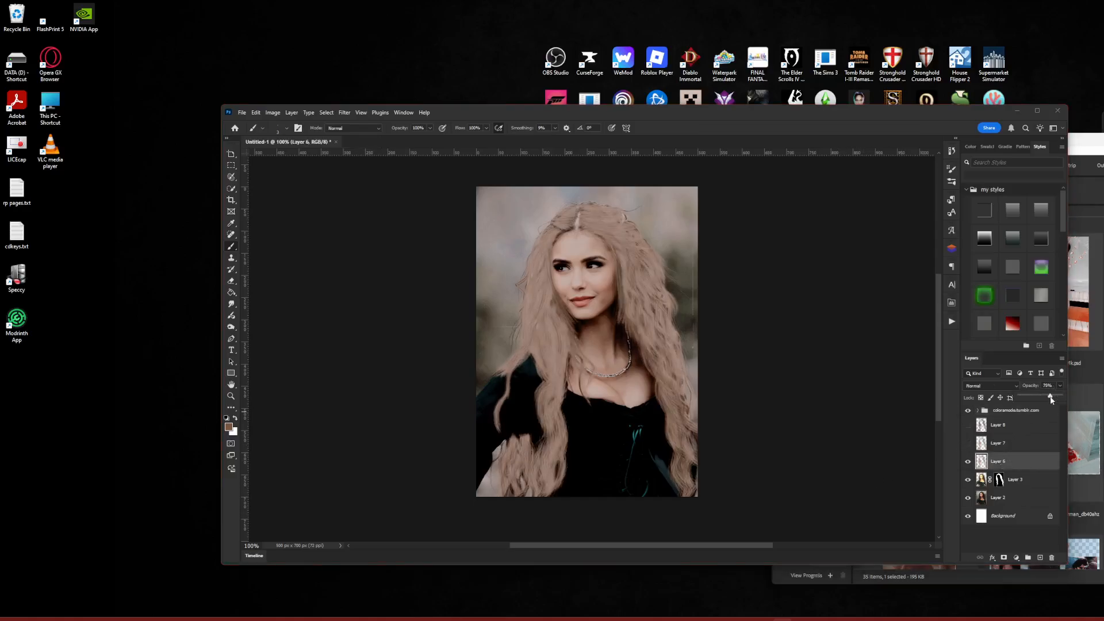
pyautogui.moveTo(1051, 398); pyautogui.dragTo(1042, 396)
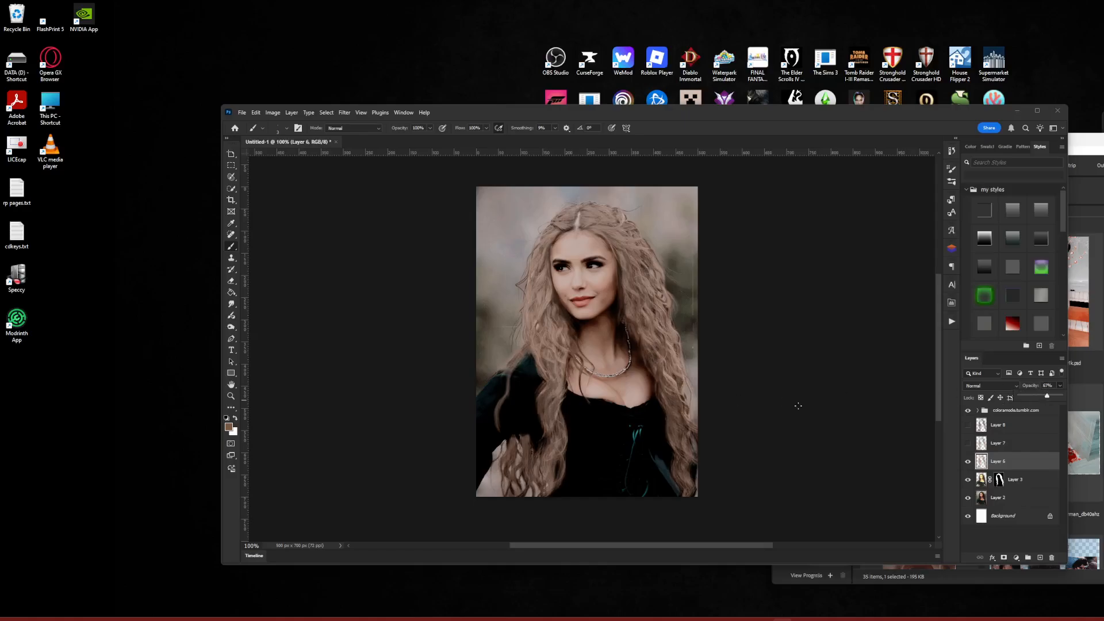
# Add a layer mask to Layer 6 and erase it softly around the lower strands beside the dark sleeve
pyautogui.hotkey('ctrl', '+')
pyautogui.scroll(-3, 305, 314)
pyautogui.press('e')
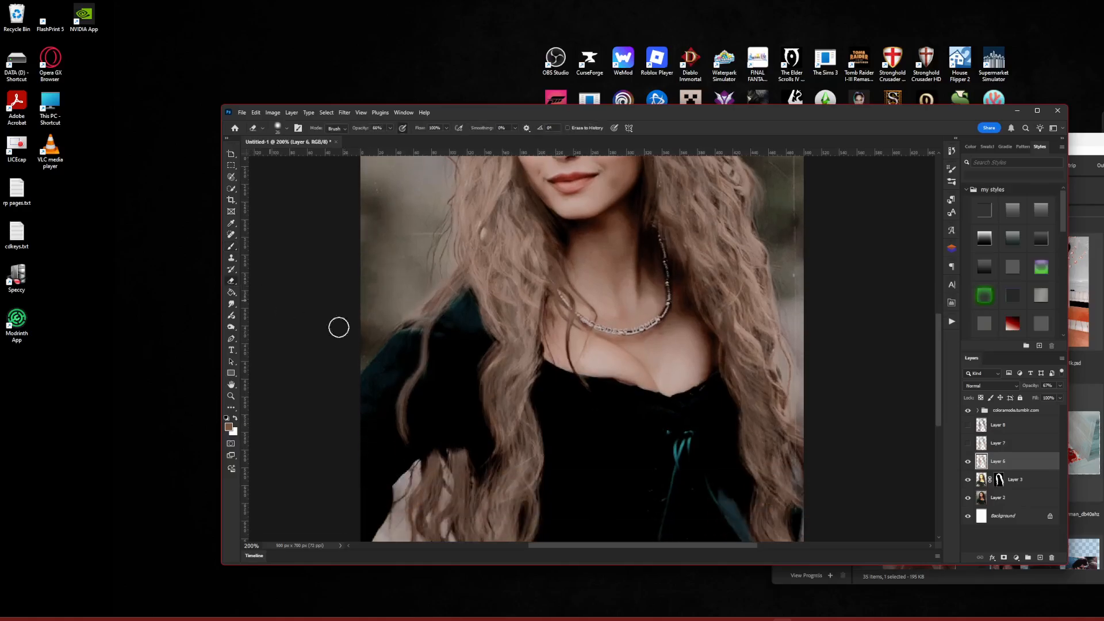
pyautogui.scroll(-2, 339, 328)
pyautogui.click(1004, 557)
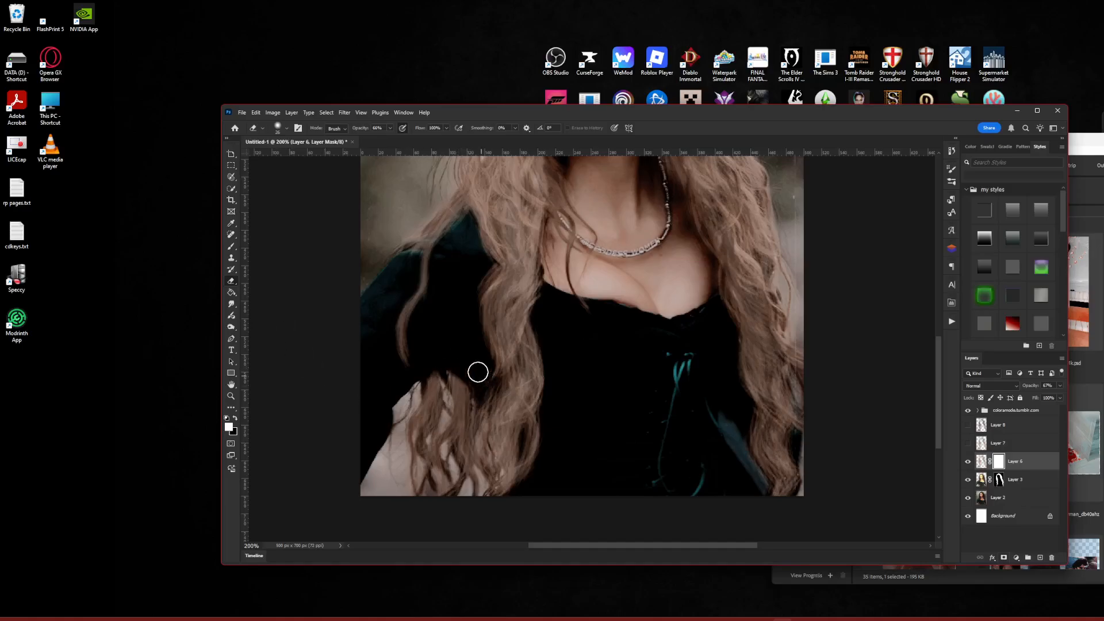
pyautogui.moveTo(478, 372)
pyautogui.mouseDown()
pyautogui.moveTo(448, 350)
pyautogui.moveTo(480, 377)
pyautogui.moveTo(448, 355)
pyautogui.moveTo(436, 364)
pyautogui.moveTo(446, 354)
pyautogui.moveTo(487, 383)
pyautogui.moveTo(454, 369)
pyautogui.moveTo(492, 369)
pyautogui.moveTo(468, 383)
pyautogui.mouseUp()
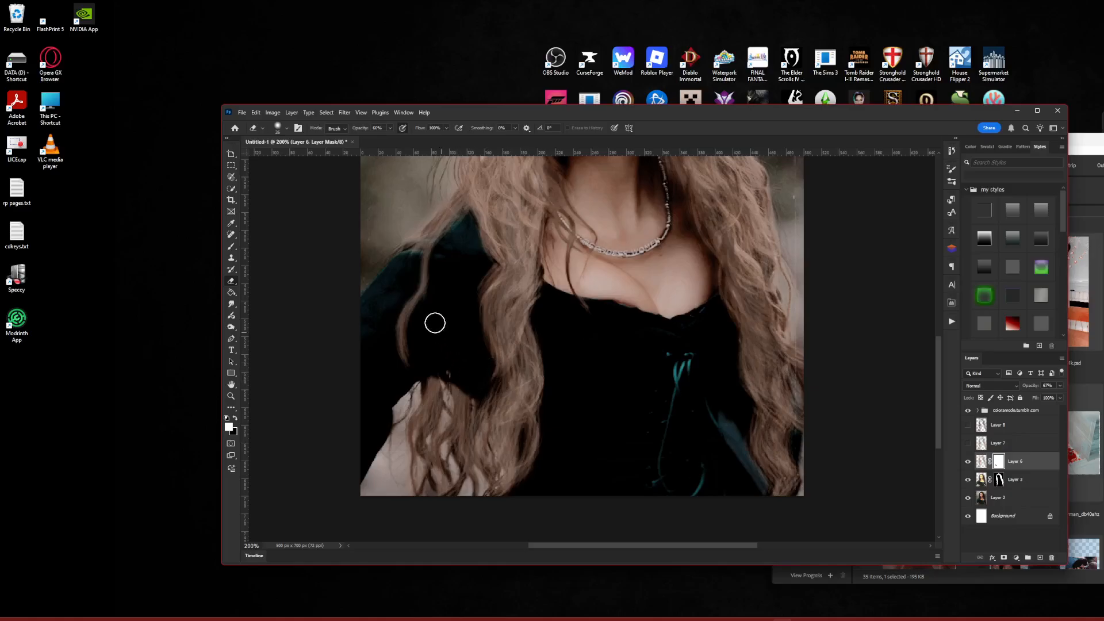
pyautogui.moveTo(418, 355); pyautogui.dragTo(412, 338)
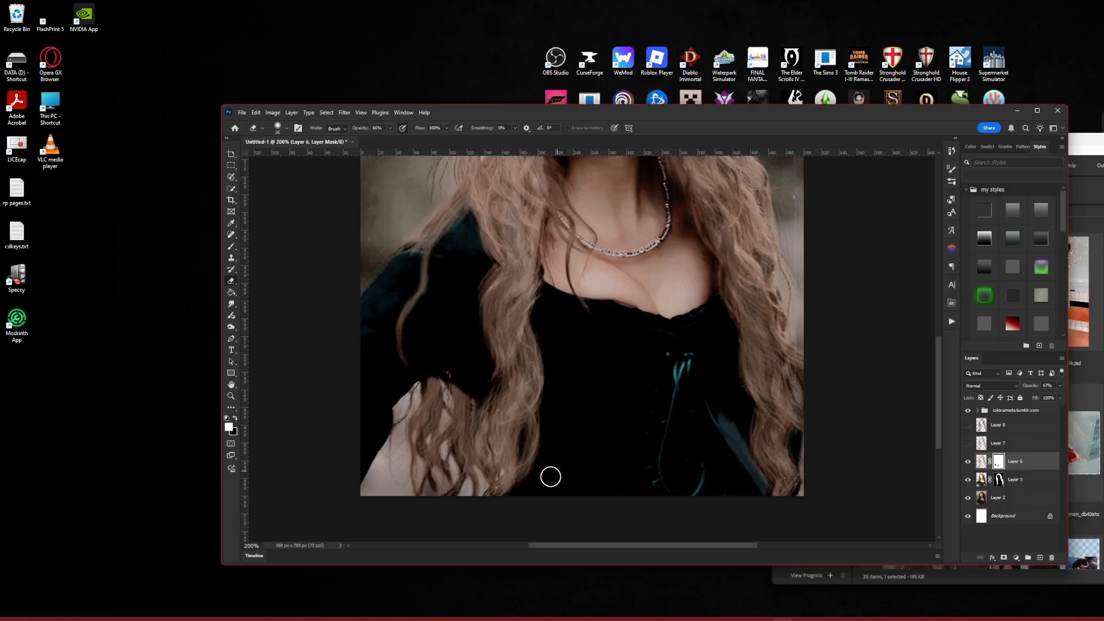
pyautogui.scroll(5, 574, 454)
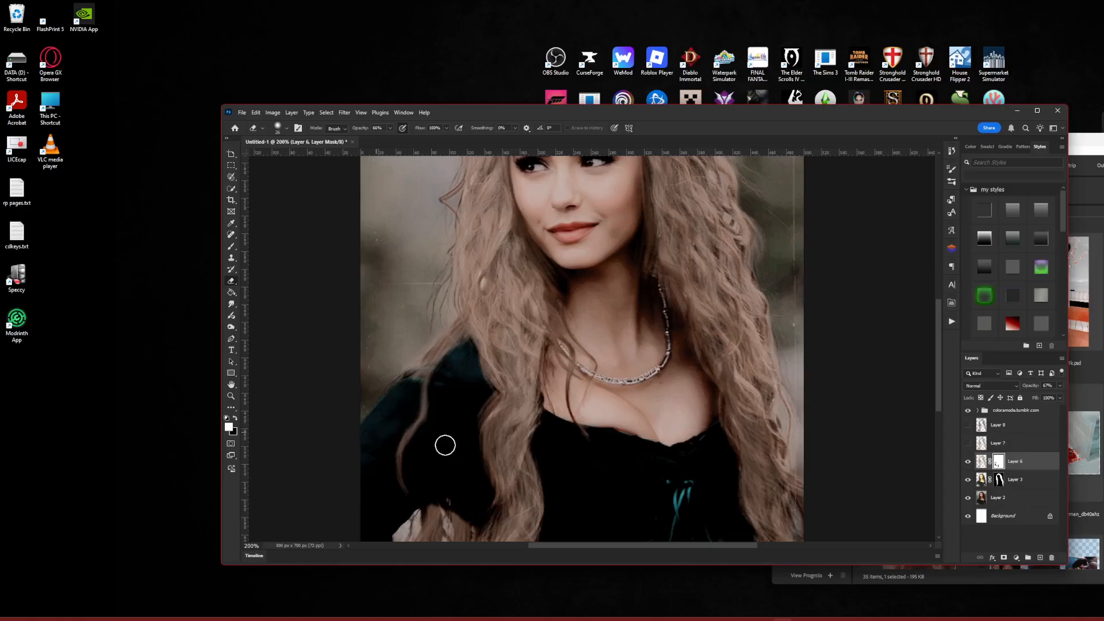
pyautogui.hotkey('ctrl', '-')
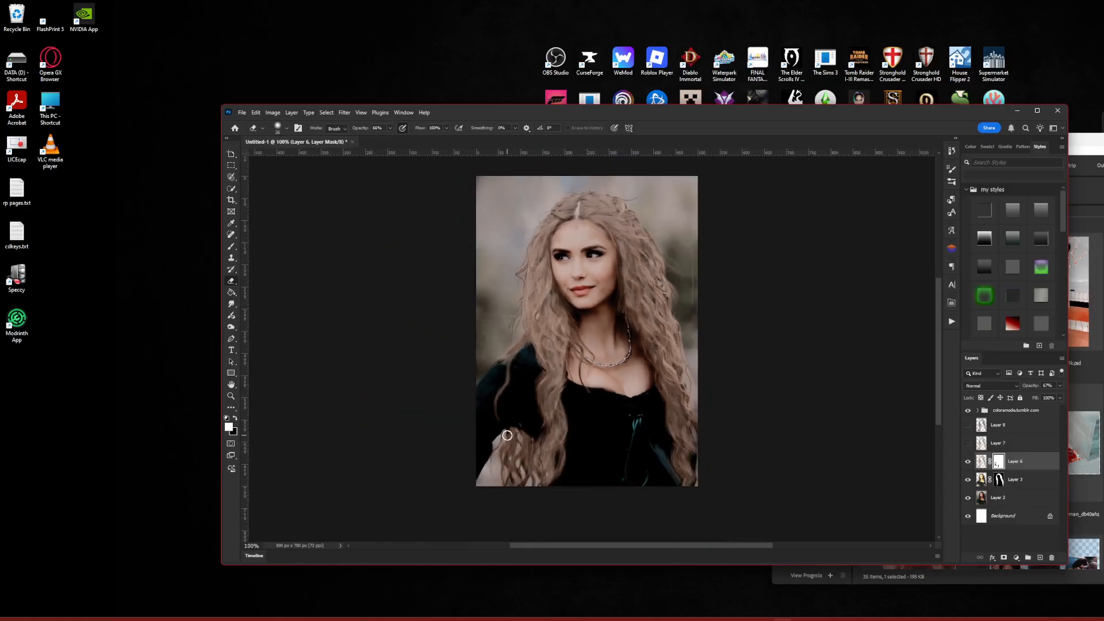
pyautogui.hotkey('ctrl', '+')
pyautogui.hotkey('ctrl', '-')
pyautogui.scroll(1, 549, 387)
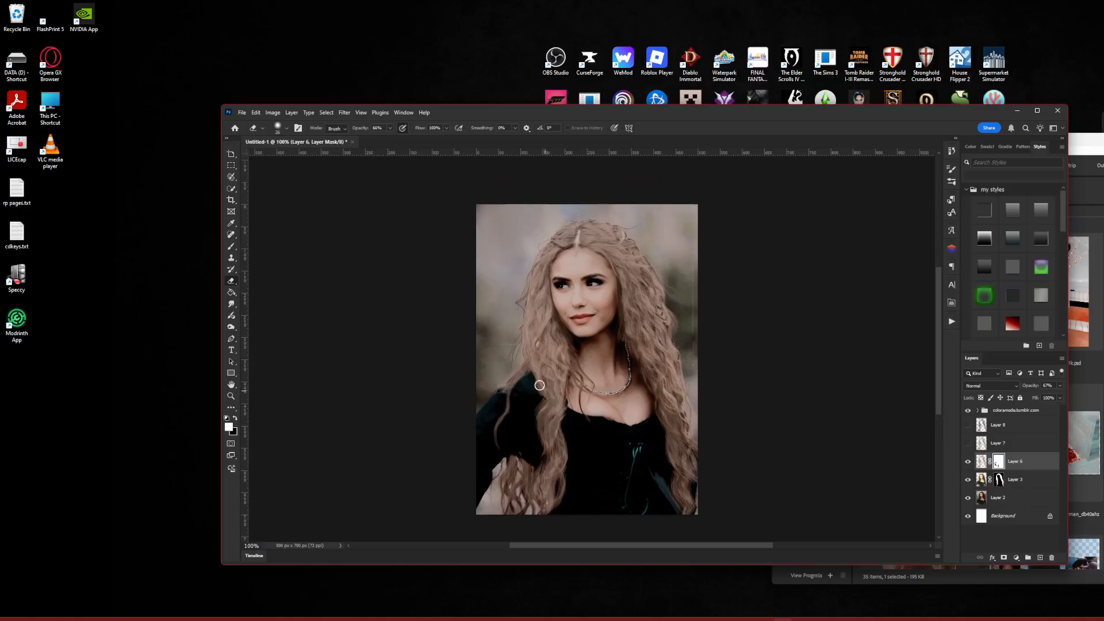
# Add a Threshold adjustment layer above the colouring group, with Darken blending and a threshold level of 48
pyautogui.click(1019, 411)
pyautogui.click(1018, 566)
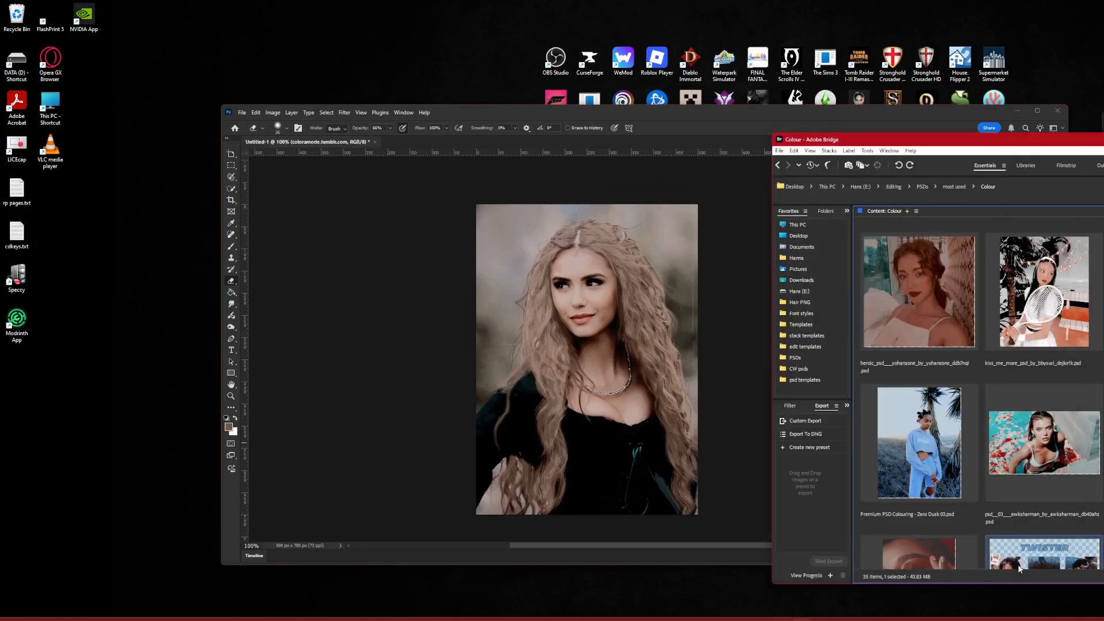
pyautogui.click(725, 504)
pyautogui.click(1017, 558)
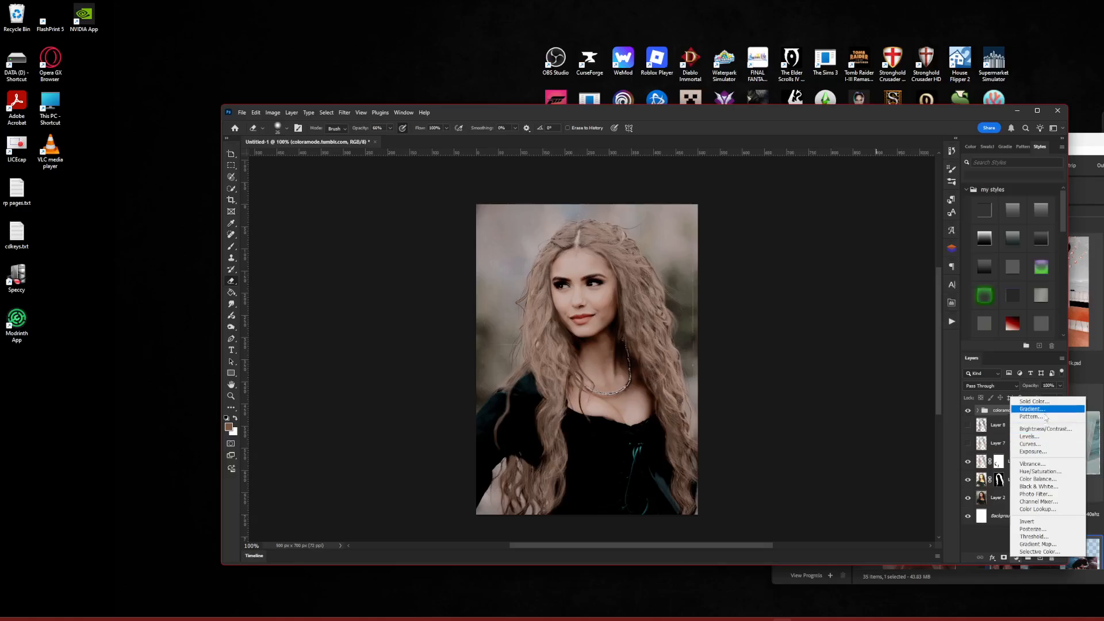
pyautogui.click(1036, 530)
pyautogui.click(976, 386)
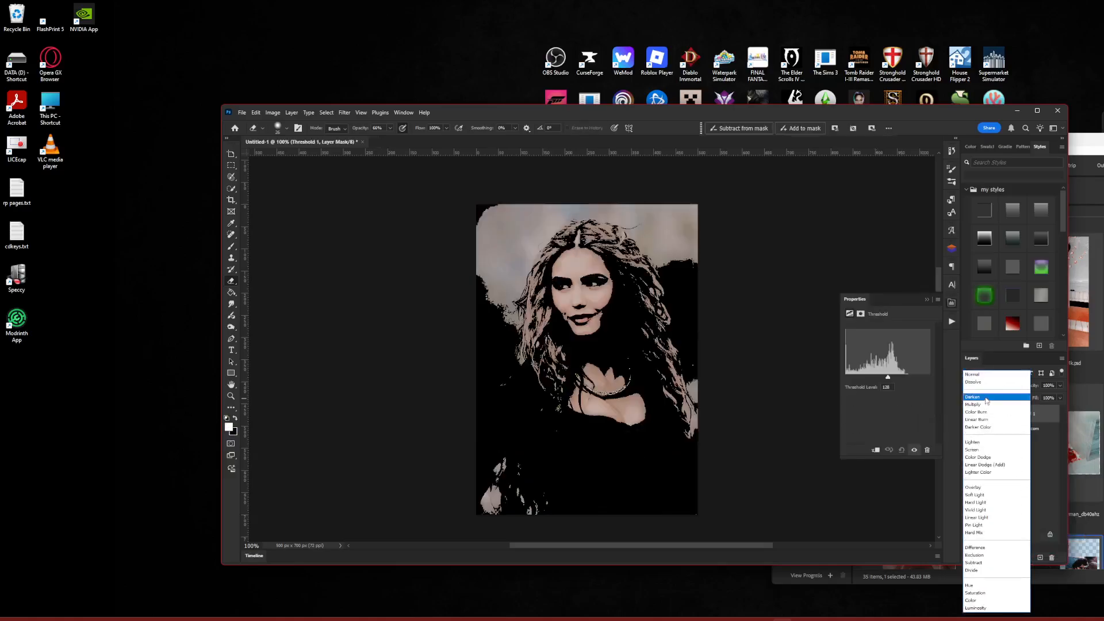
pyautogui.click(978, 372)
pyautogui.moveTo(888, 377); pyautogui.dragTo(862, 381)
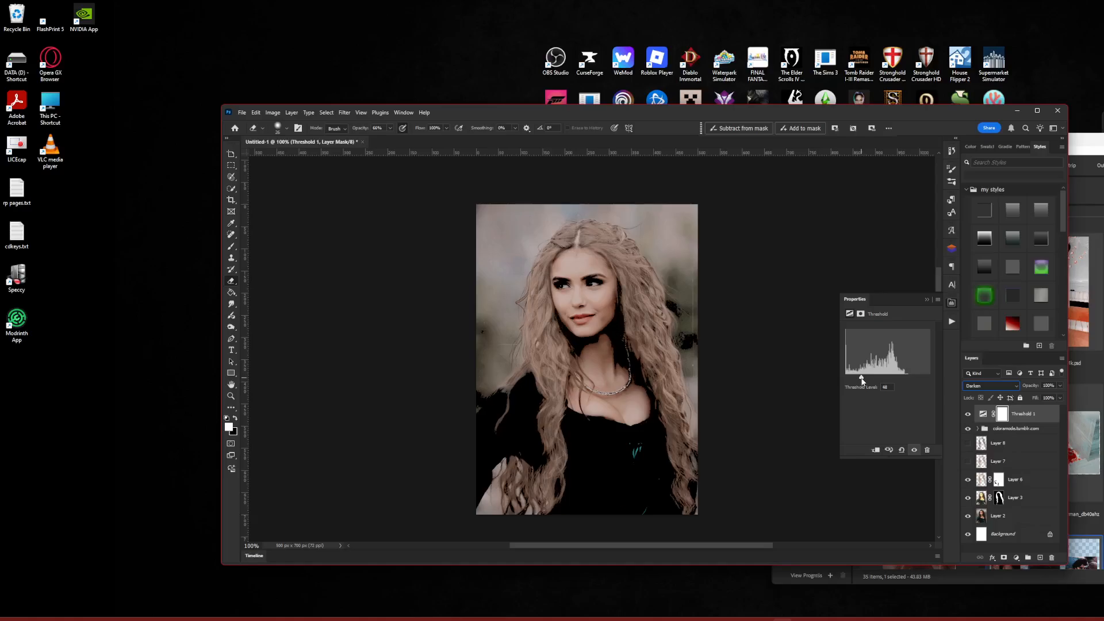
# Flatten the image and run the Main Action from the Topaz Clean No Radial Blur action set on it
pyautogui.rightClick(1015, 537)
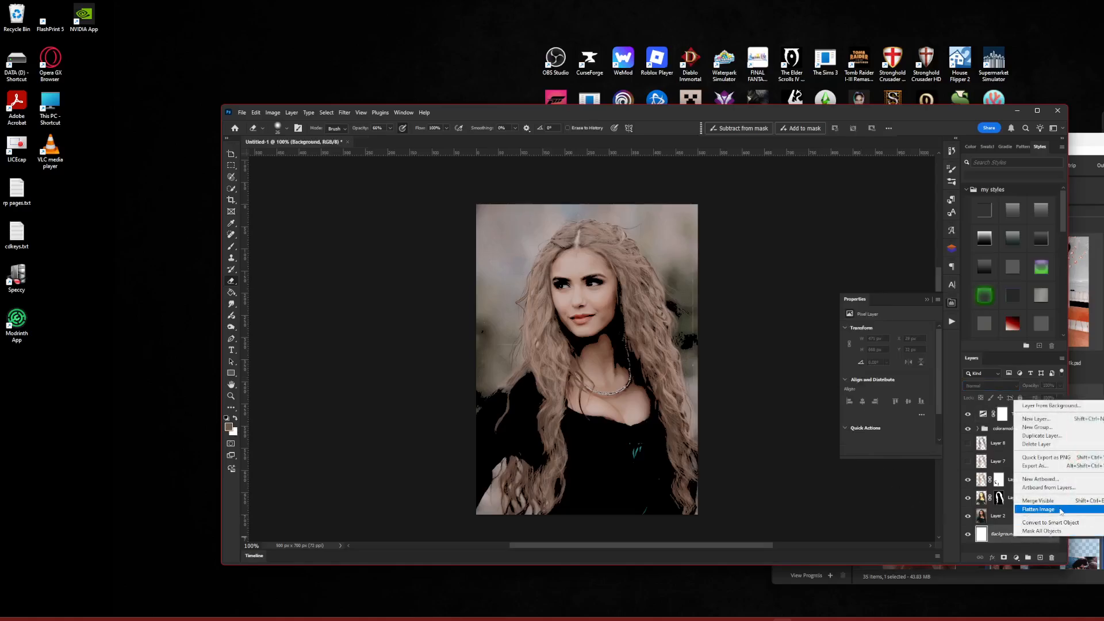
pyautogui.click(1060, 511)
pyautogui.click(956, 321)
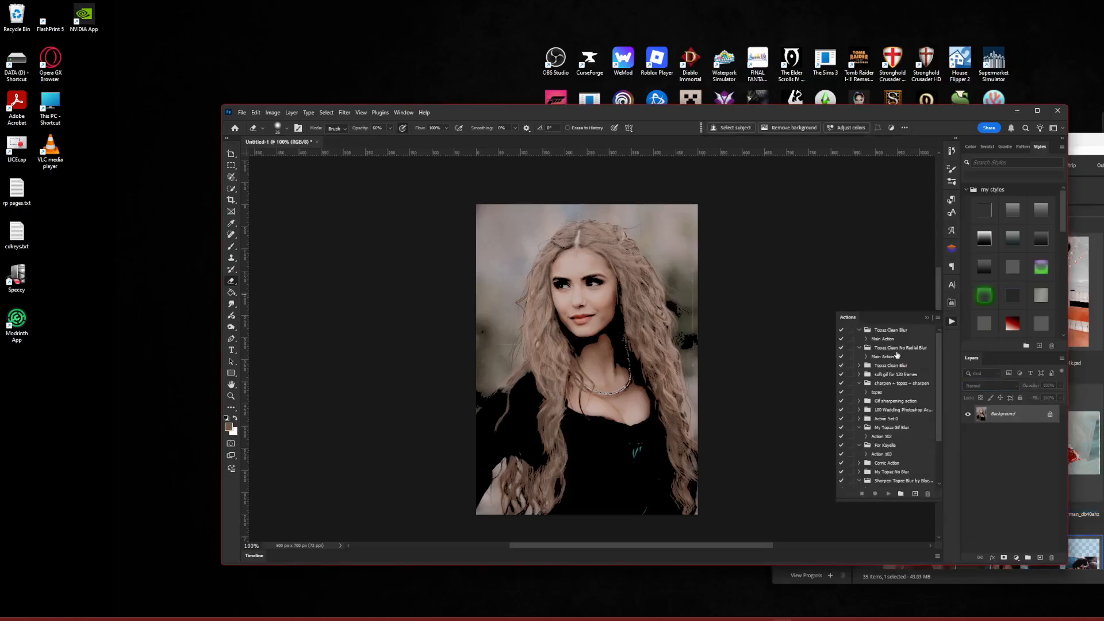
pyautogui.click(887, 359)
pyautogui.click(889, 494)
pyautogui.click(952, 322)
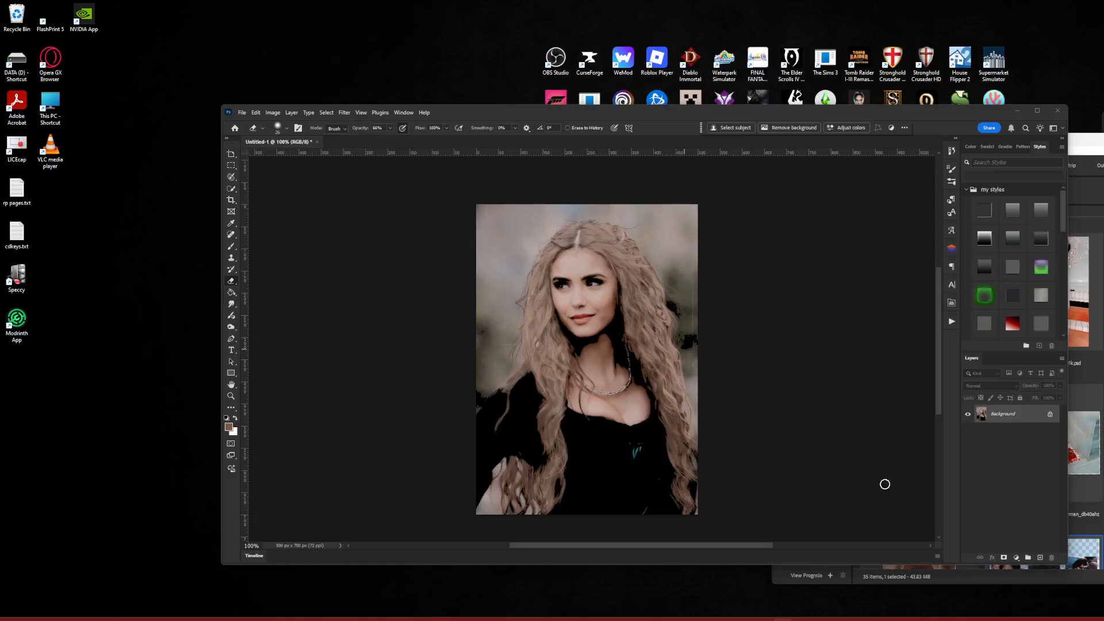
pyautogui.moveTo(822, 619)
pyautogui.click(838, 587)
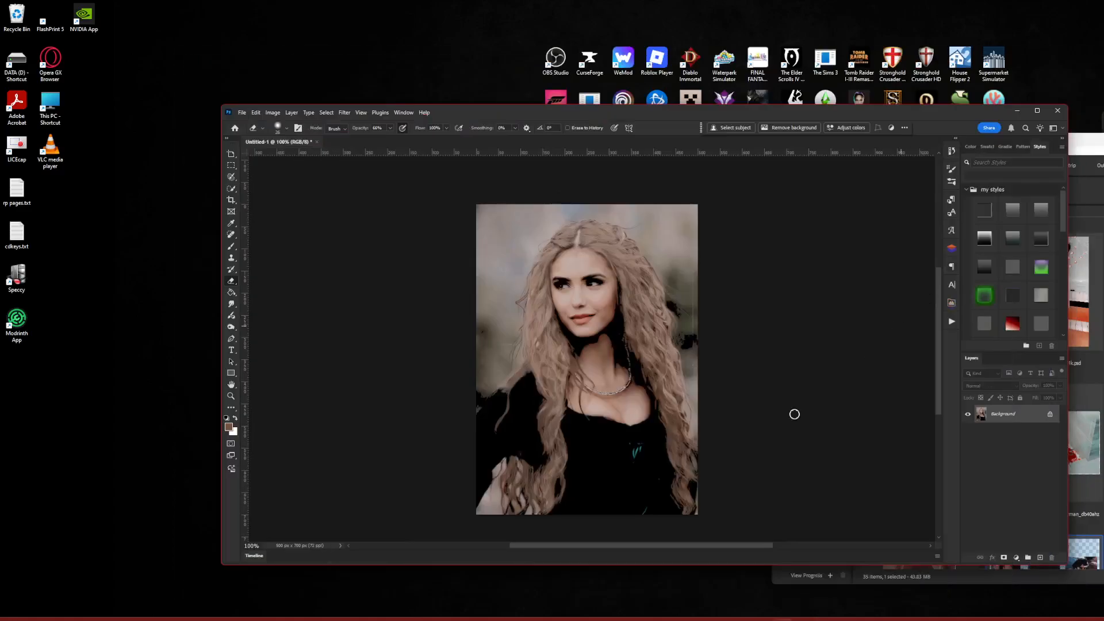
pyautogui.click(1094, 54)
pyautogui.click(1102, 391)
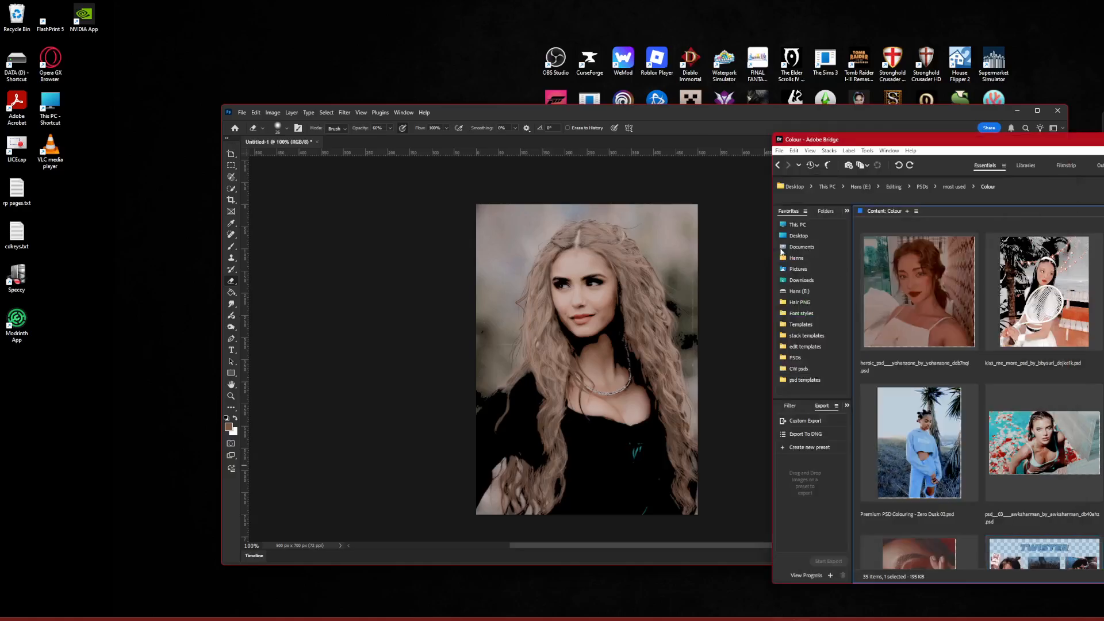
pyautogui.click(770, 251)
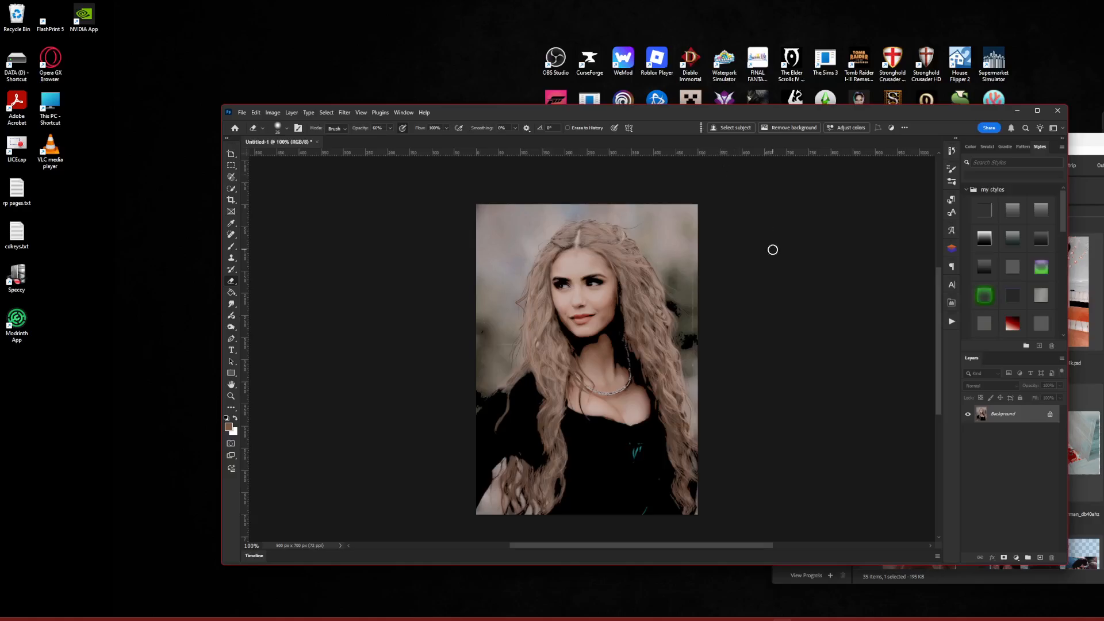